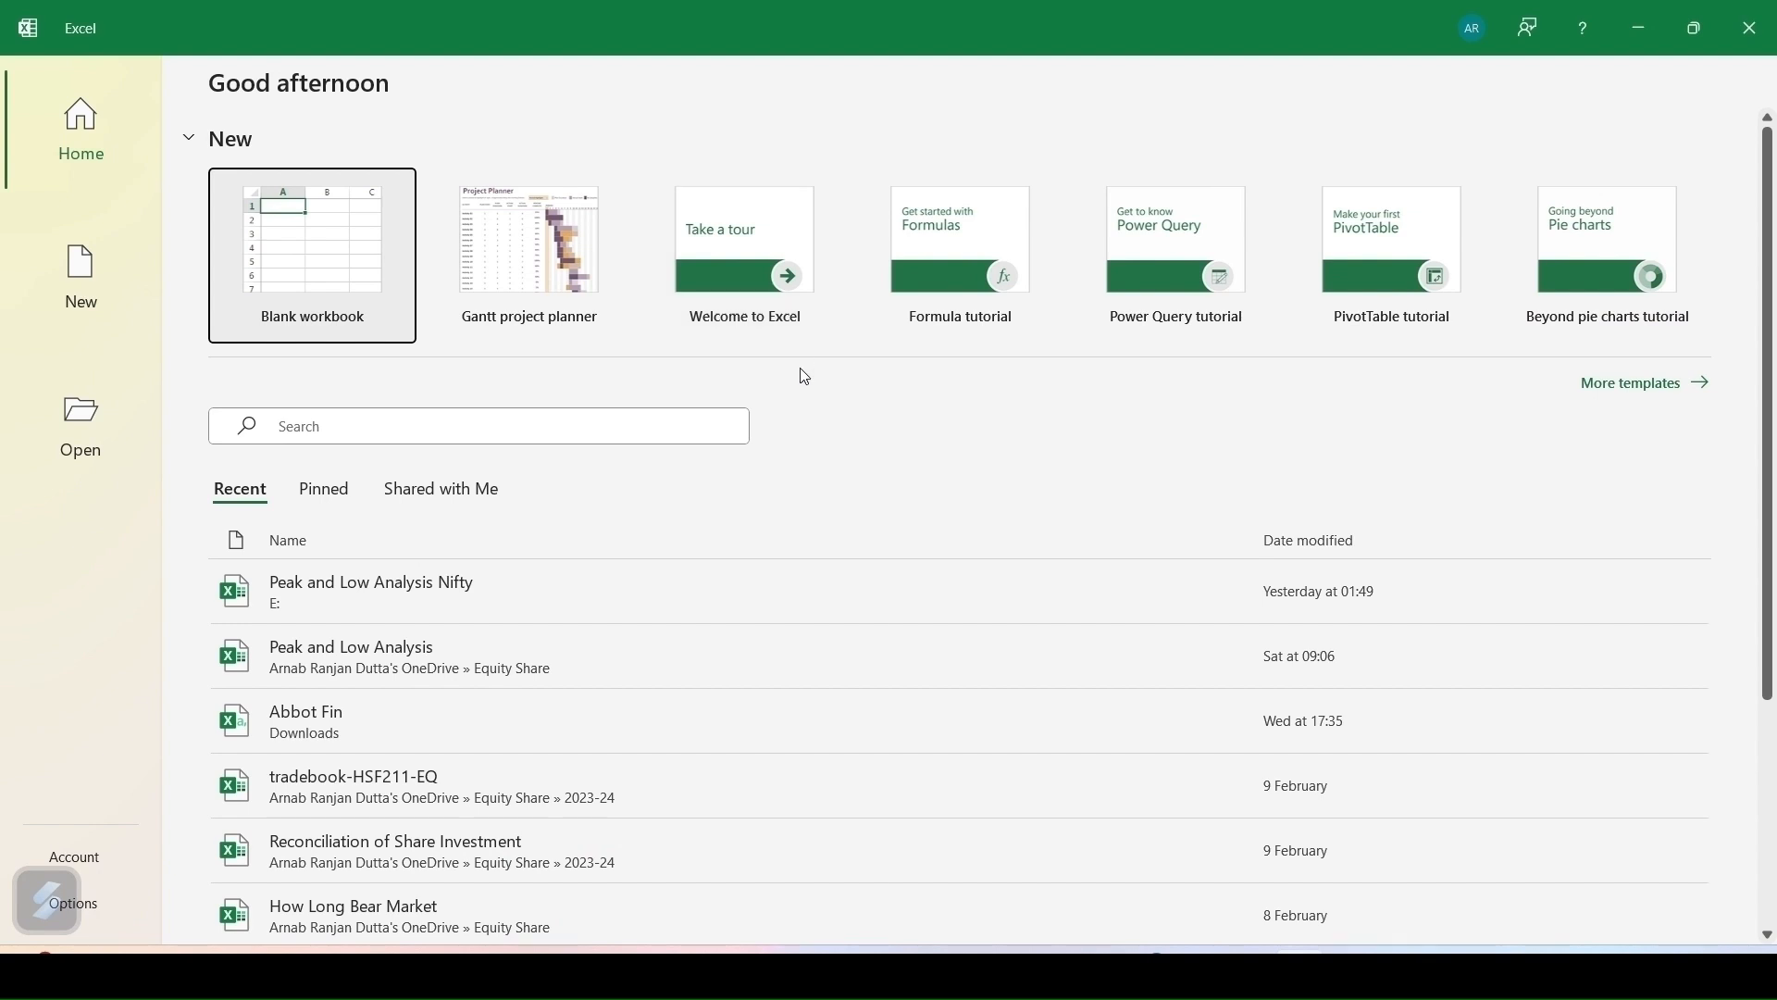
- Create a blank workbook and import the Excel workbook Sales File from the Presentation folder as a data source
left_click(314, 258)
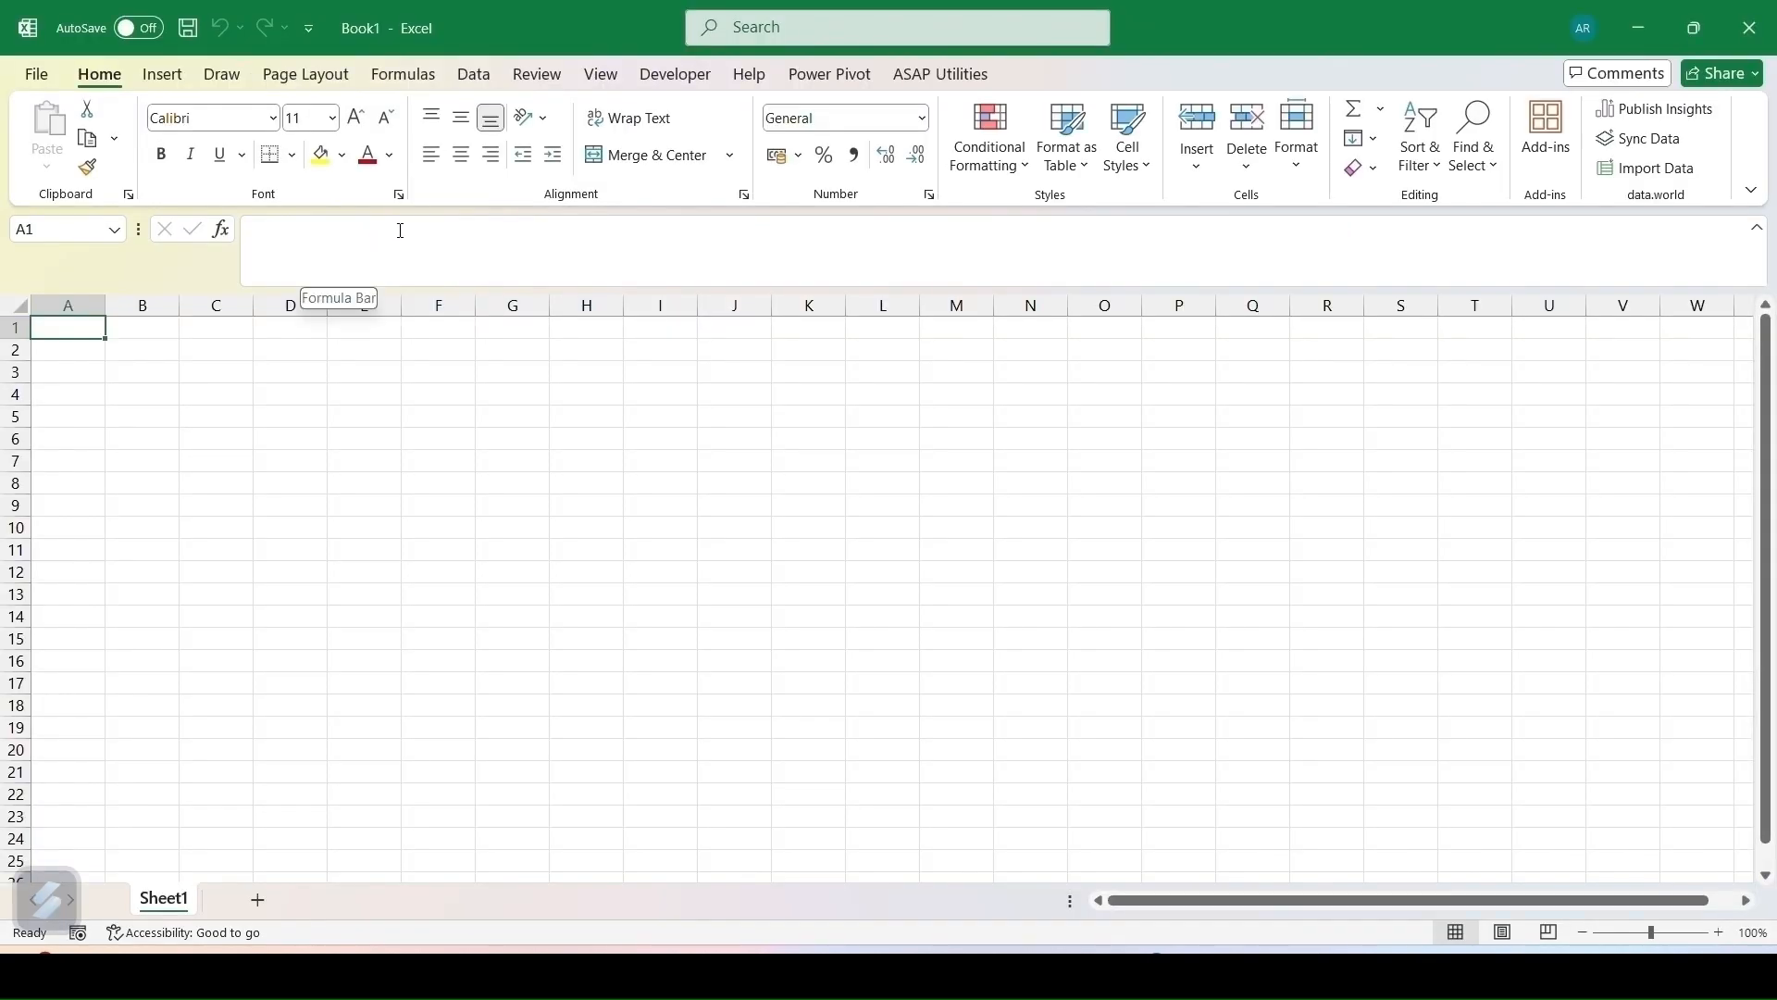
left_click(476, 84)
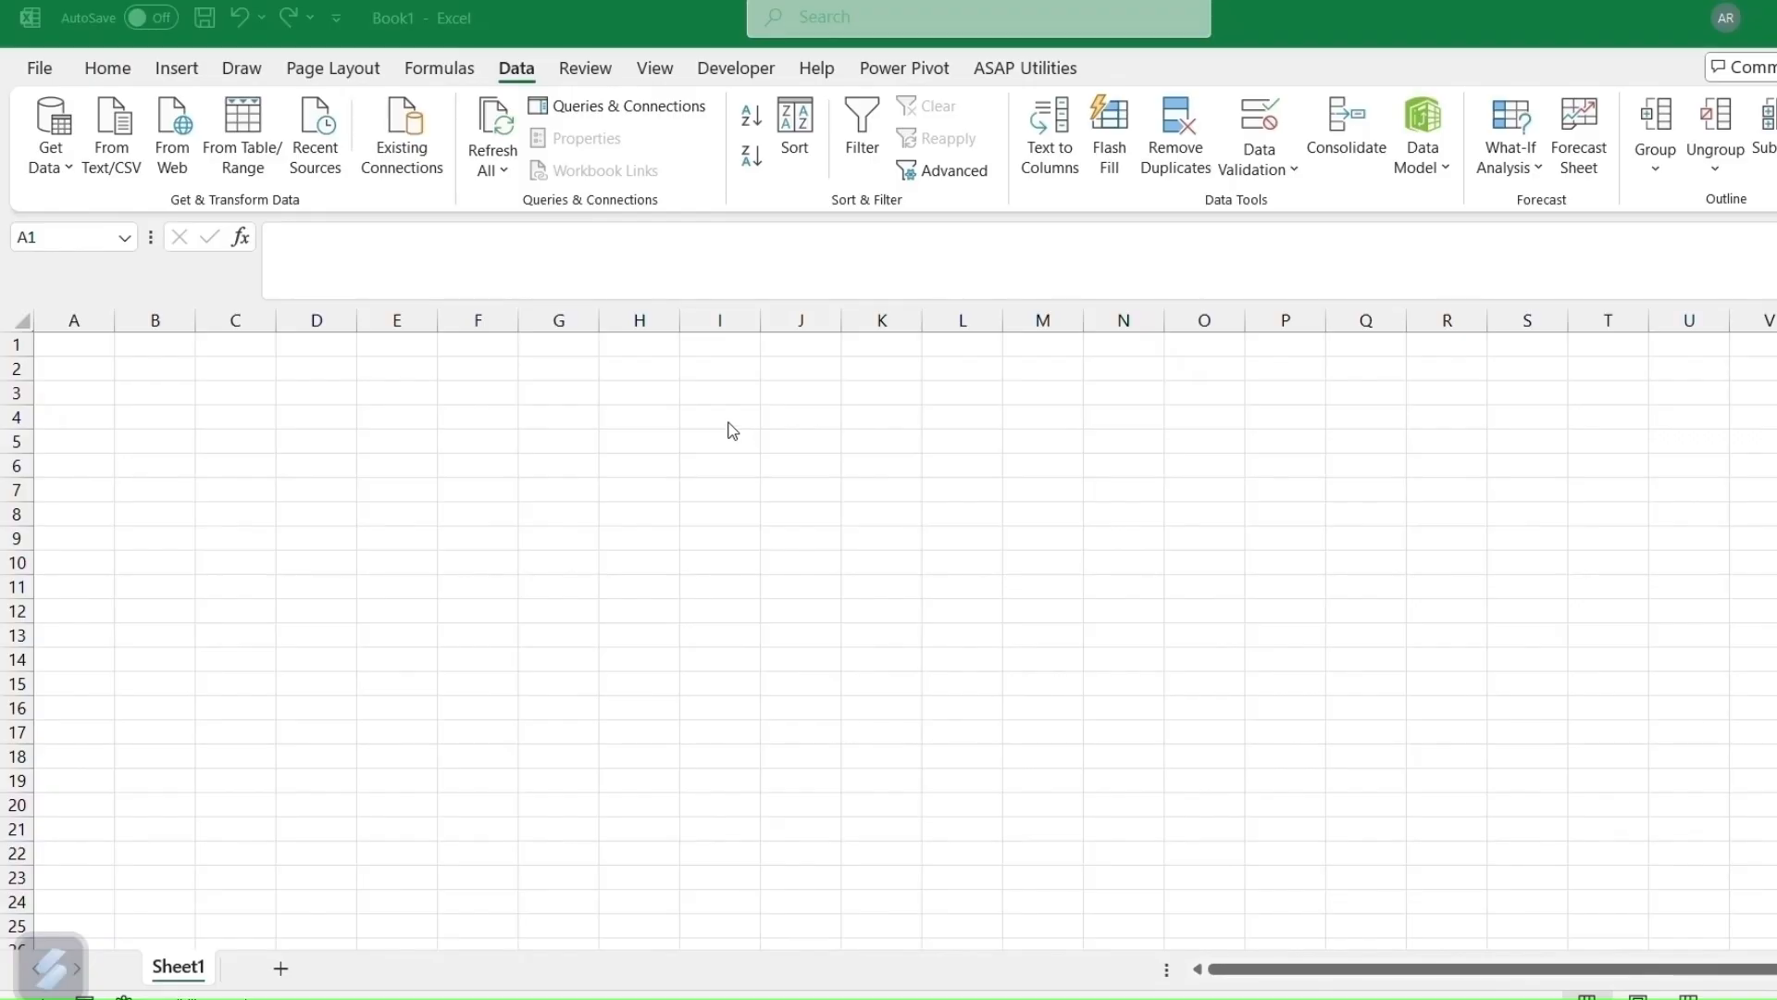
left_click(516, 72)
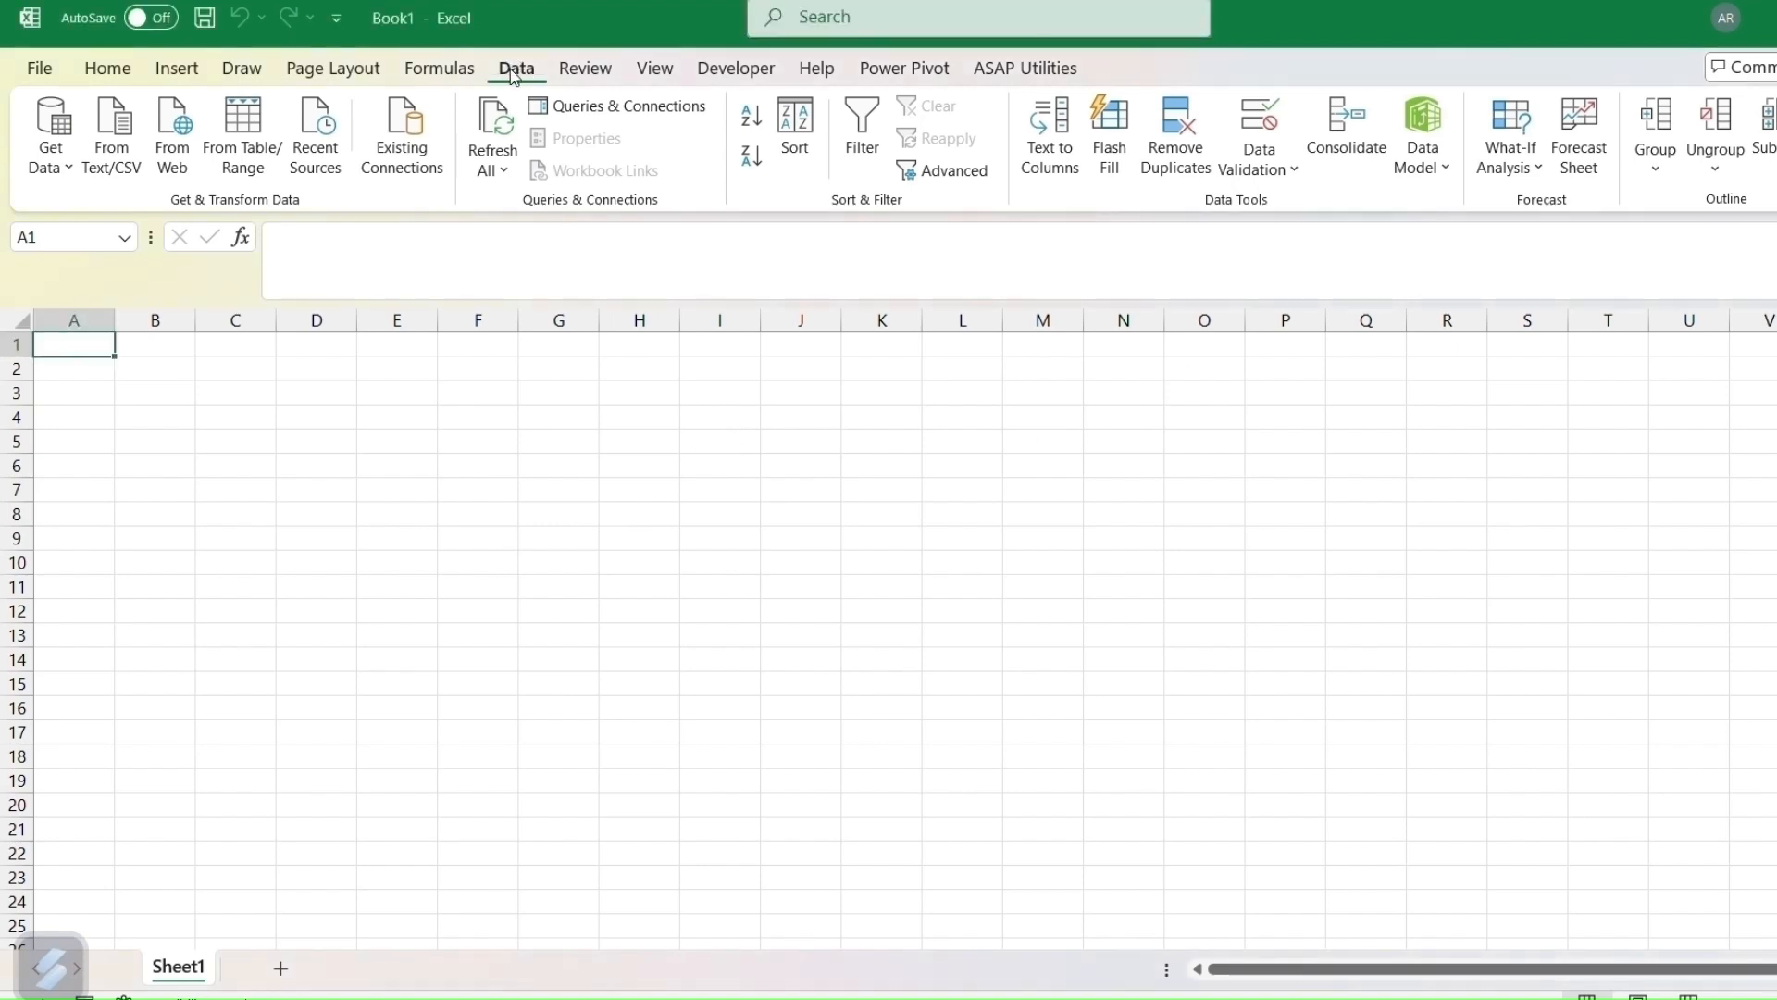
left_click(56, 173)
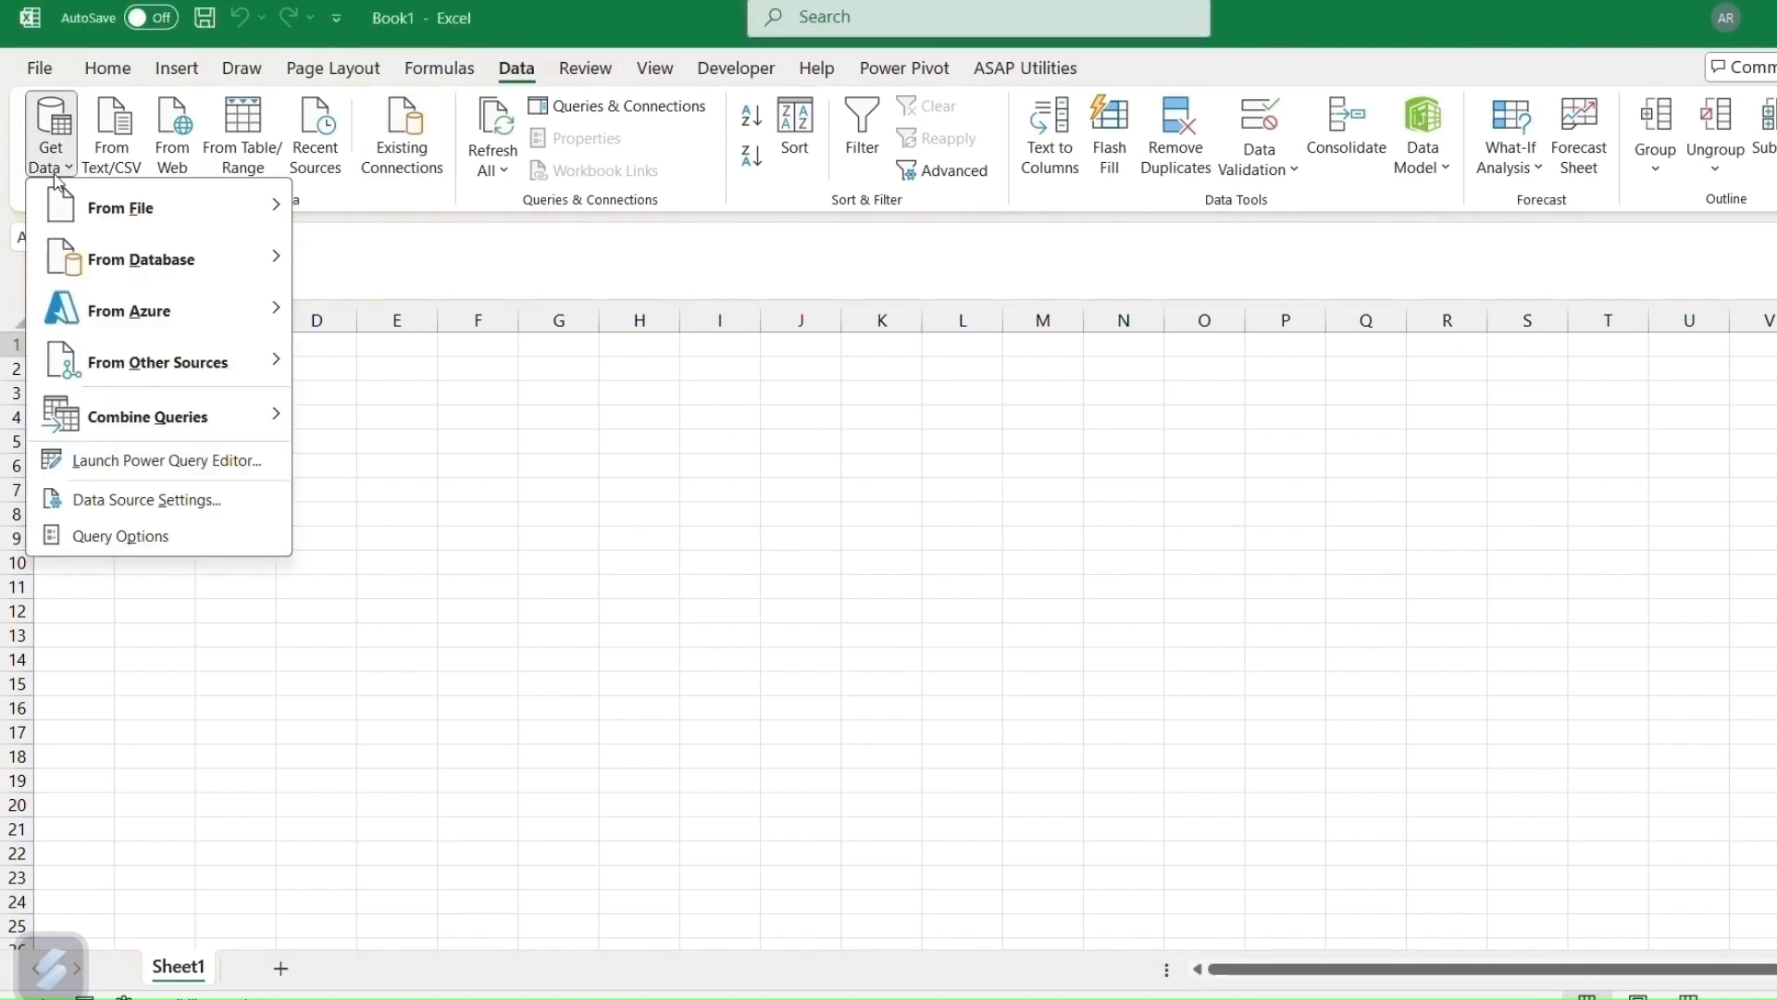
mouse_move(74, 214)
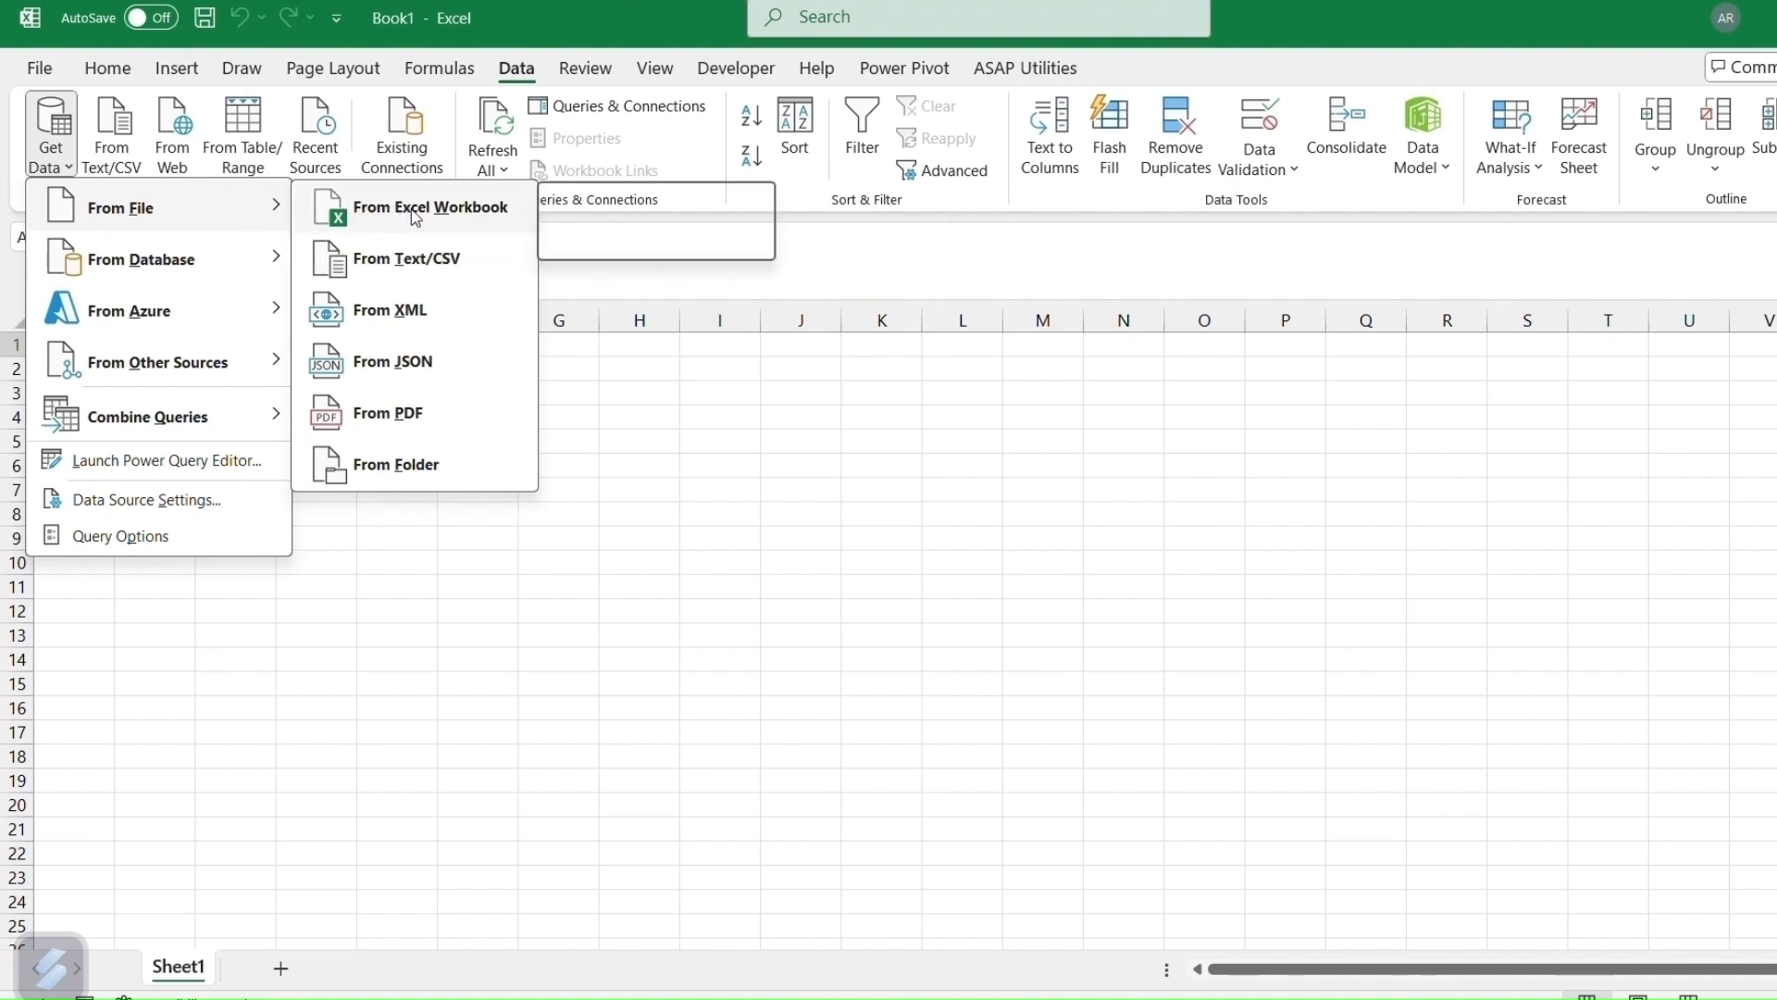
left_click(339, 213)
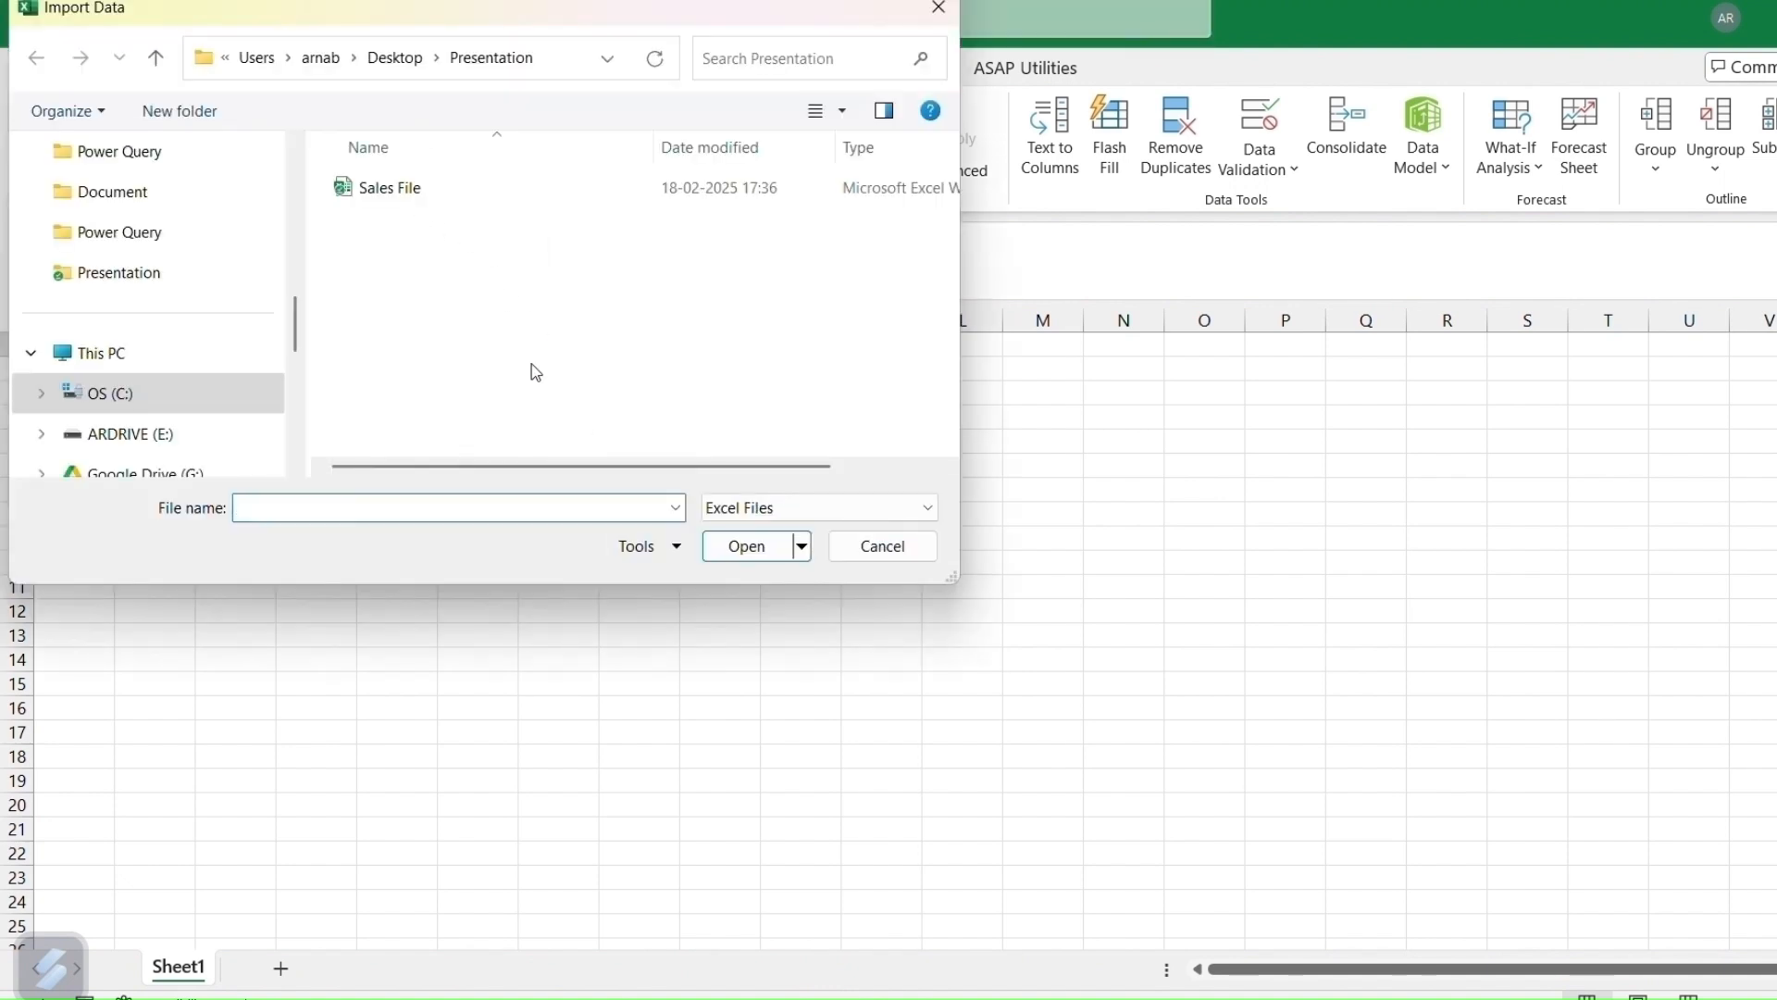
left_click(397, 192)
left_click(747, 546)
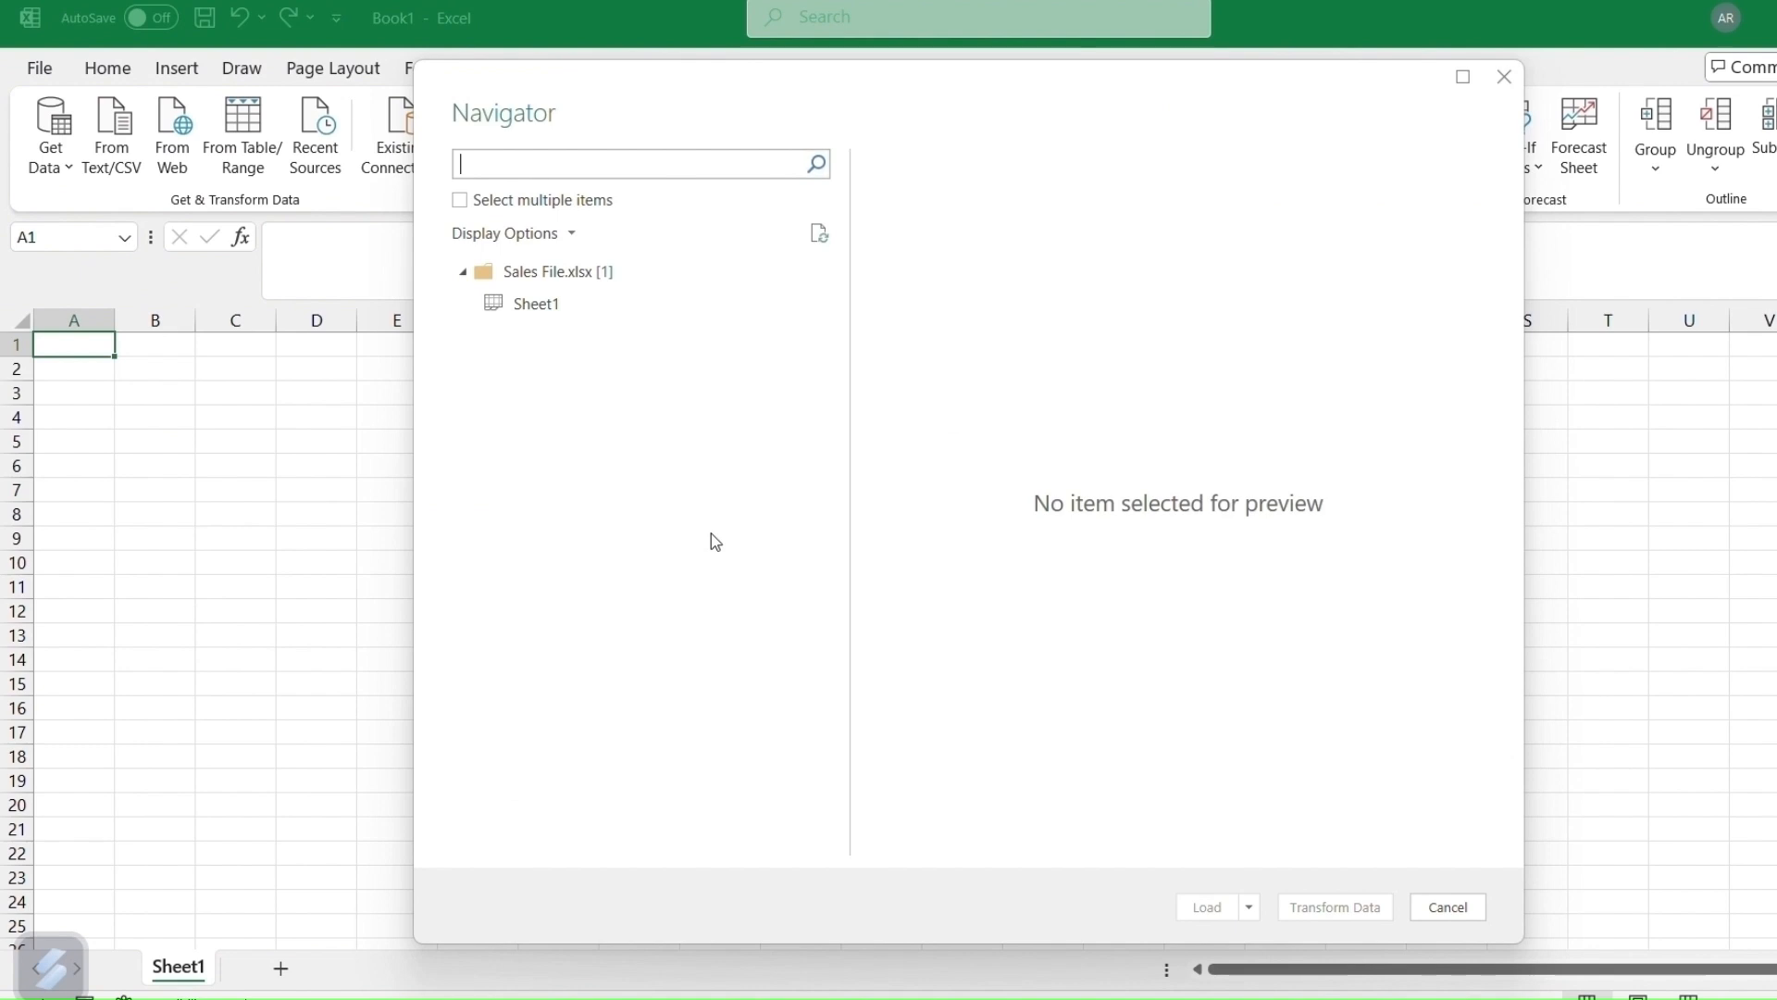
- Preview Sheet1 of Sales File.xlsx down to its empty rows and open it for transformation in the Power Query Editor
left_click(535, 315)
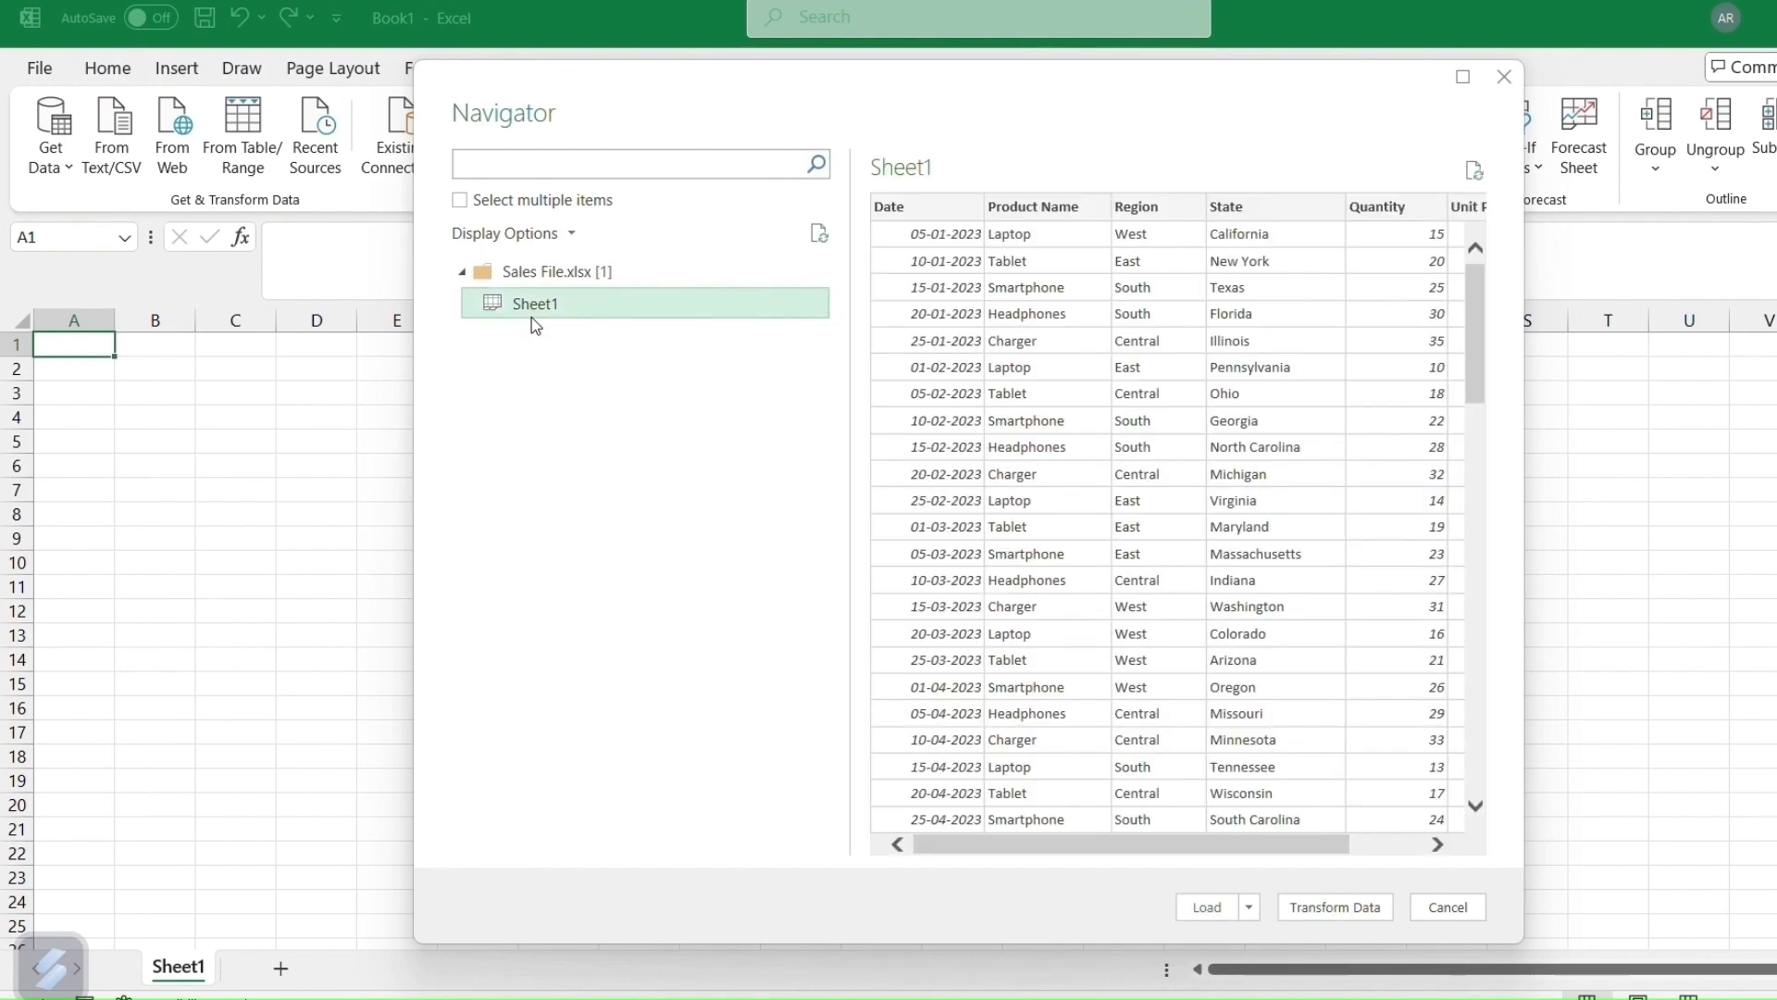
left_click_drag(1083, 844, 1015, 890)
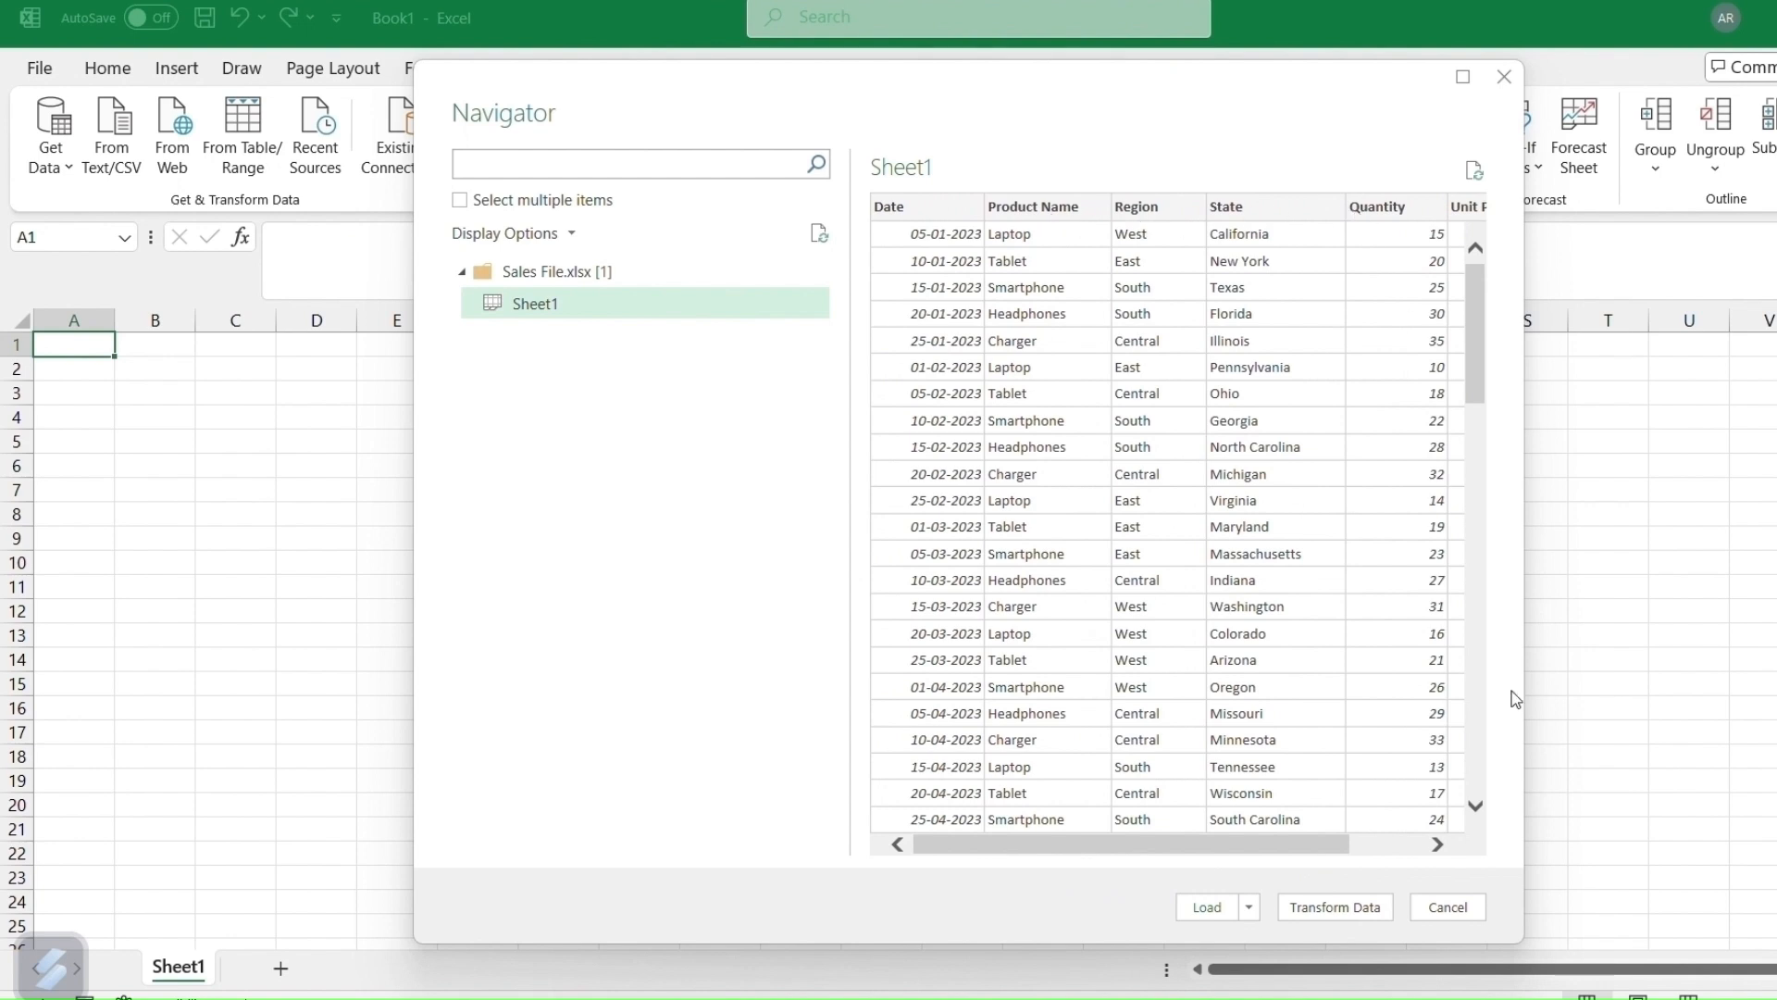
left_click_drag(1335, 856, 1273, 884)
left_click_drag(1479, 352, 1500, 646)
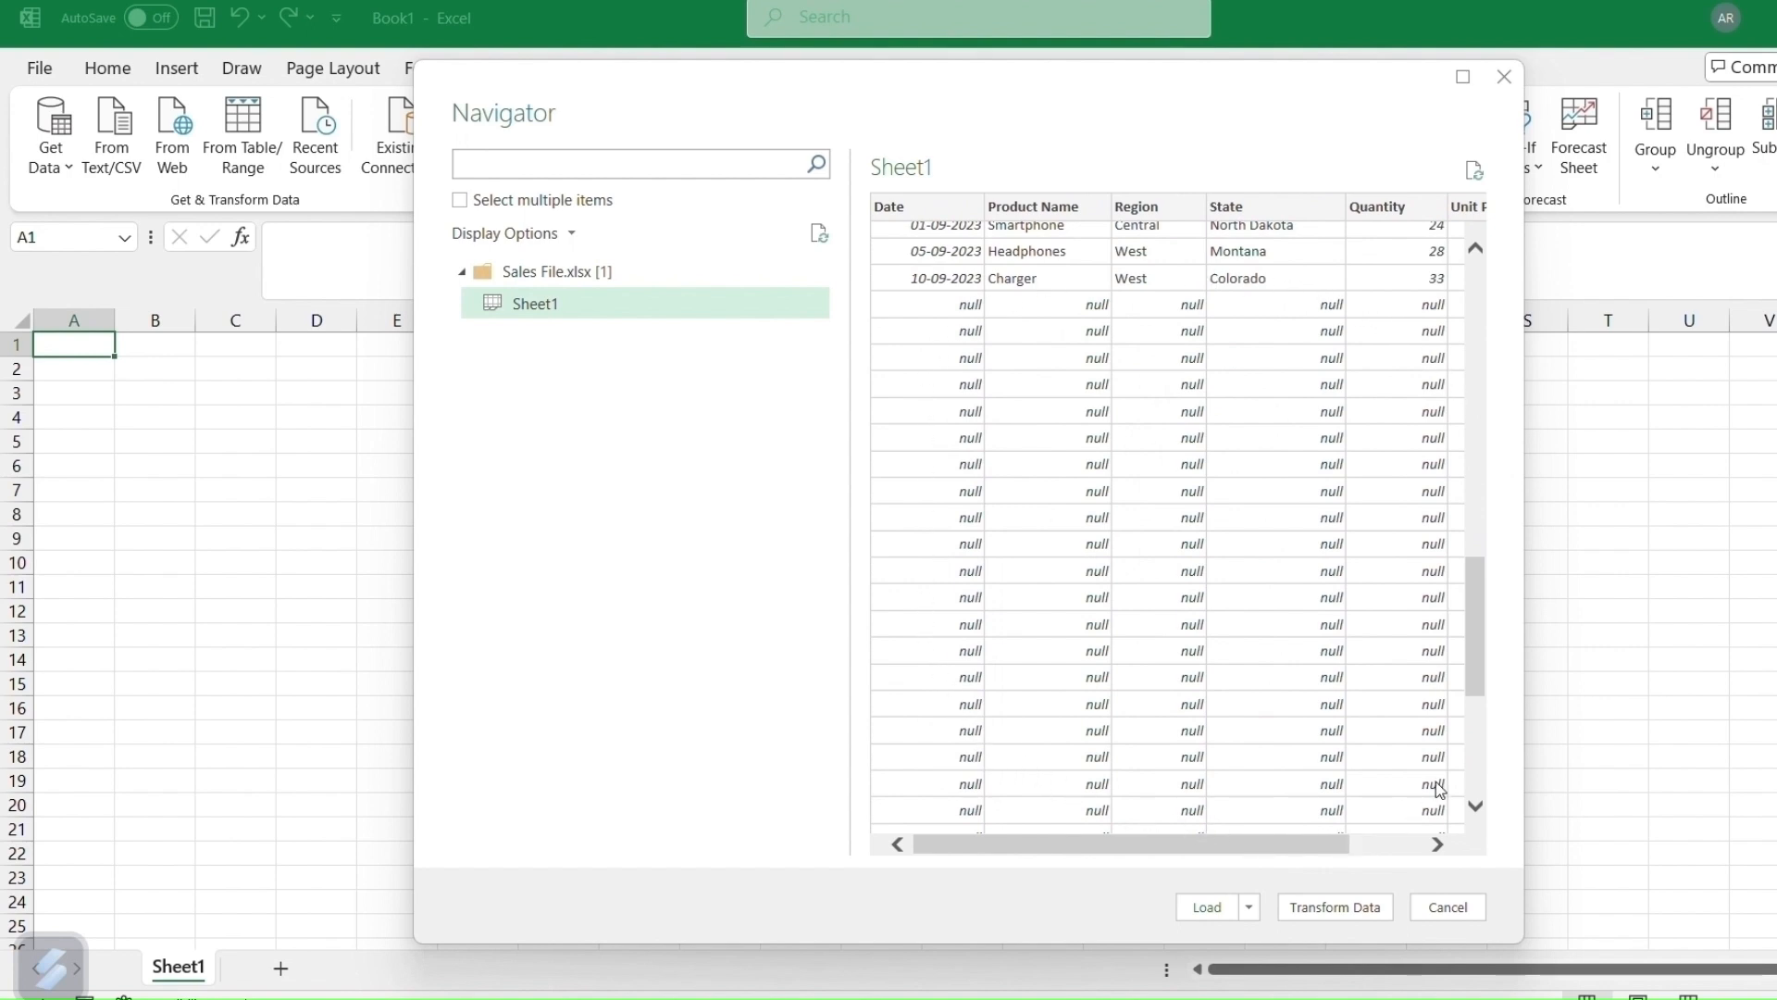
scroll(1478, 679, "down", 1)
left_click_drag(1478, 678, 1487, 783)
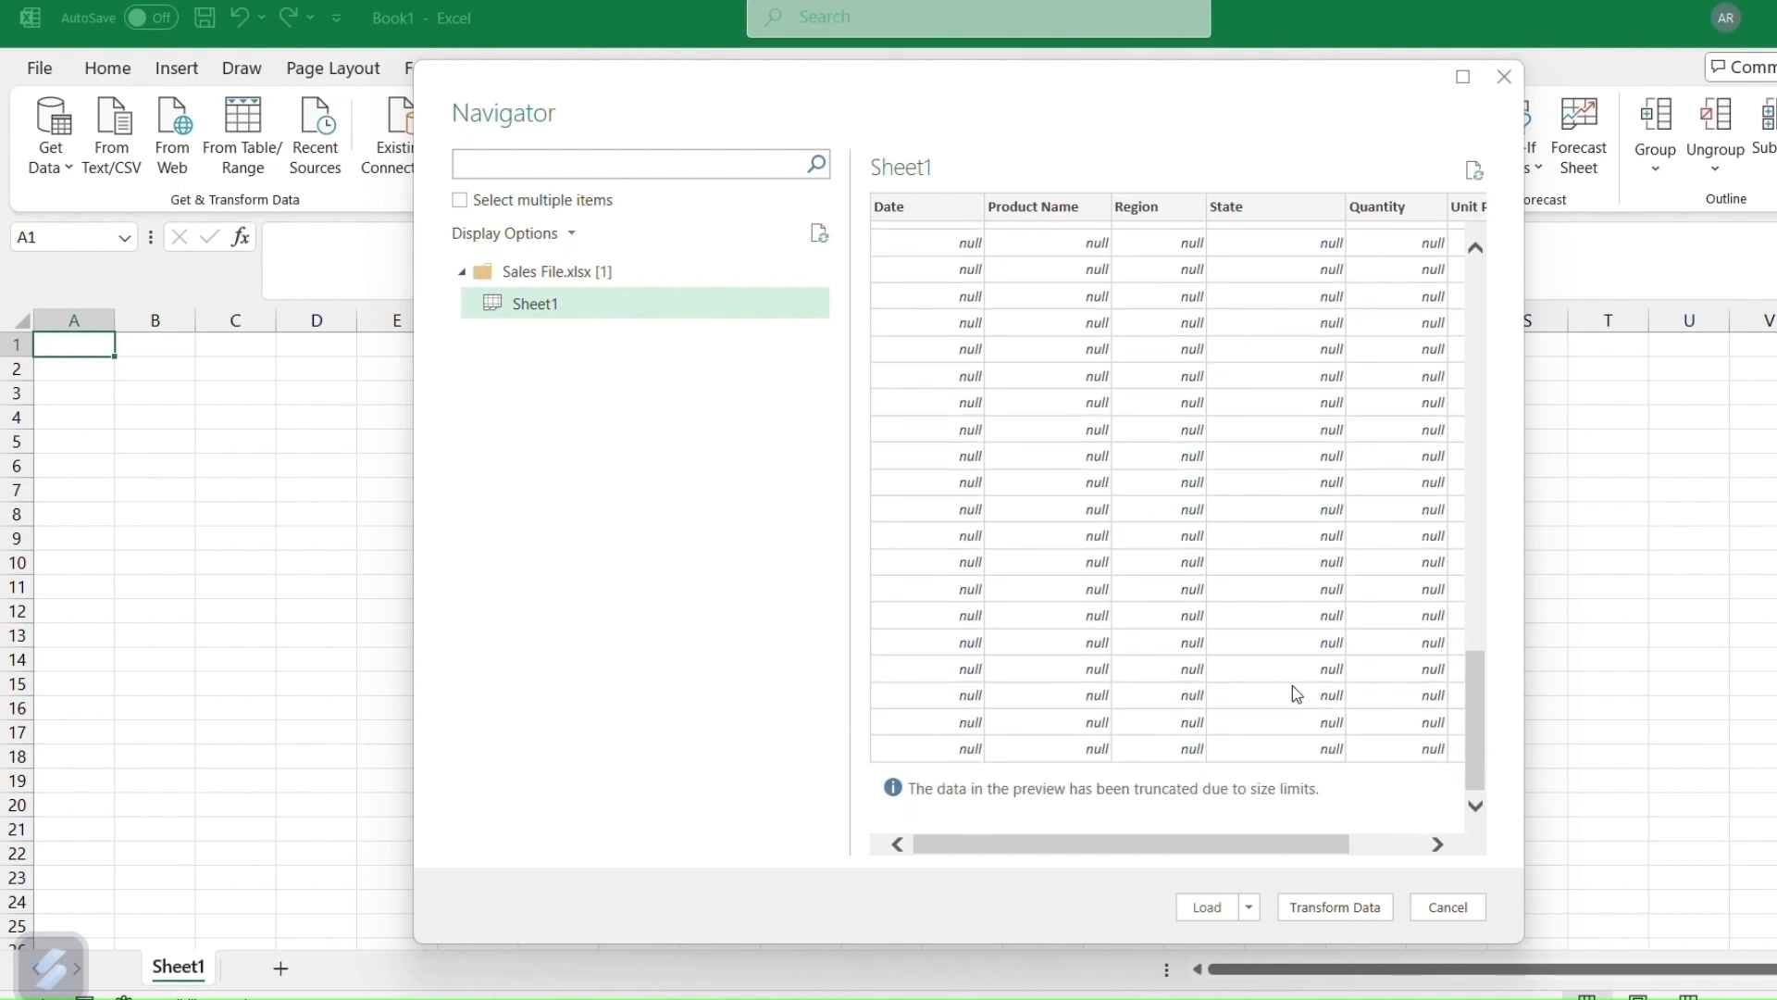
left_click(1332, 908)
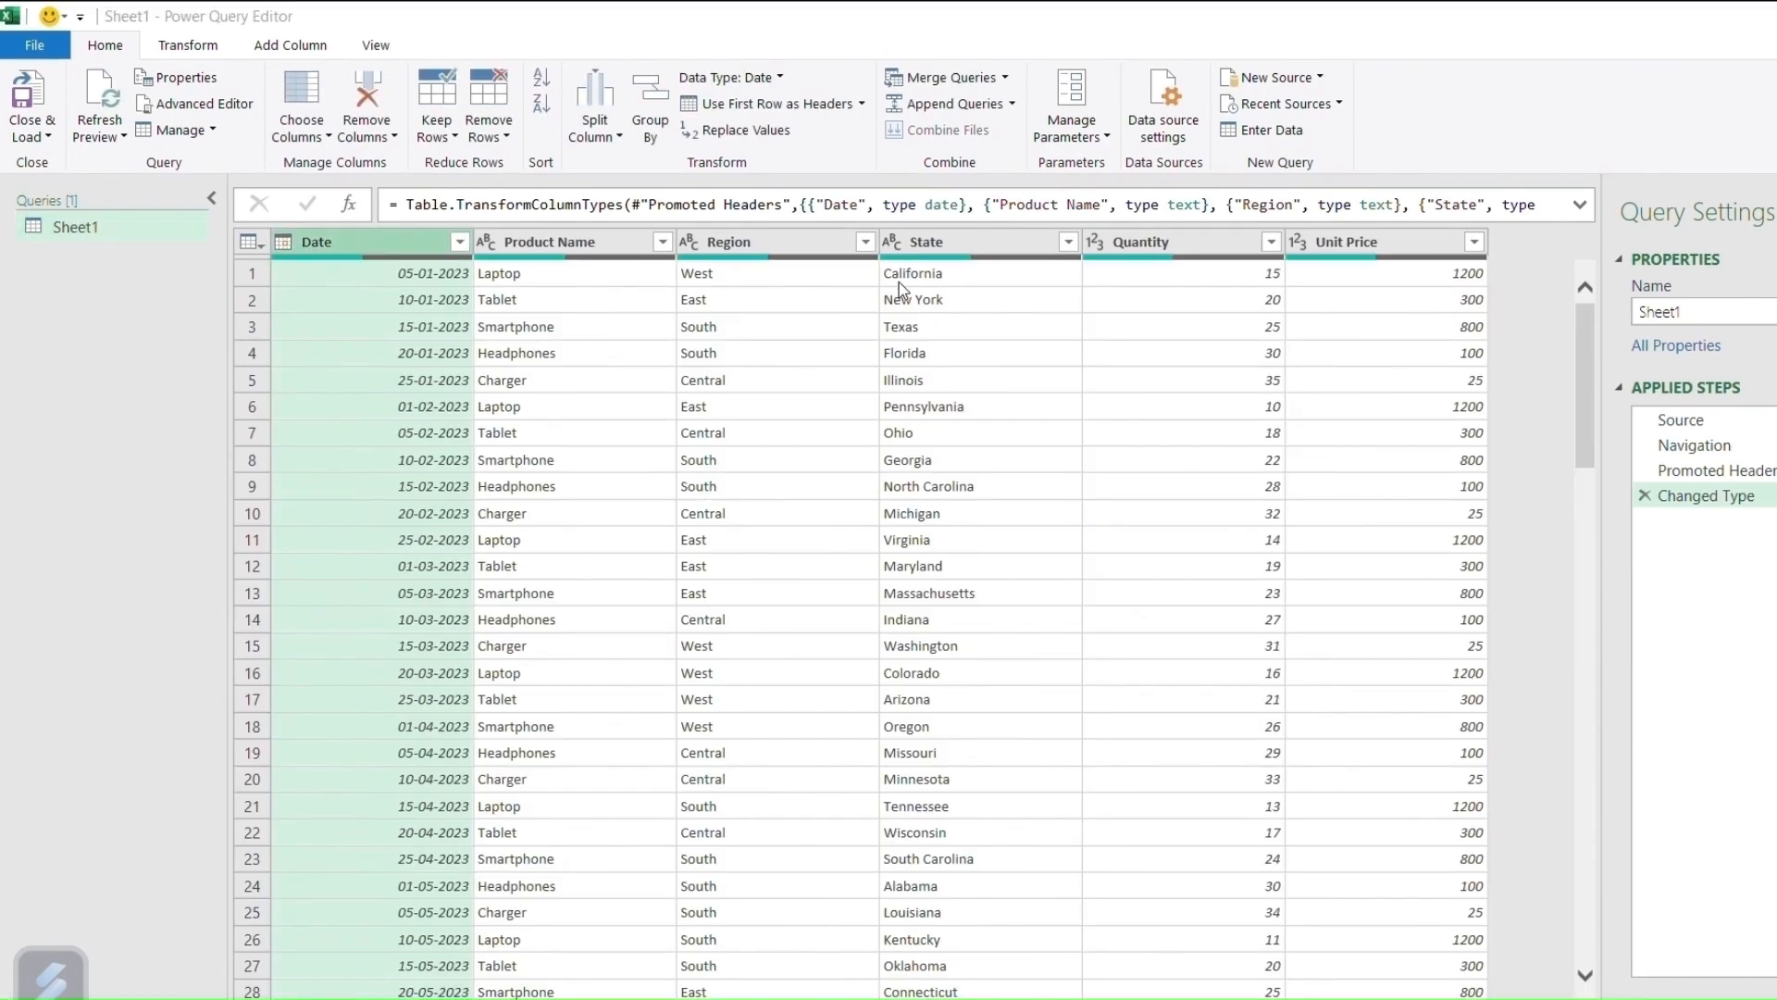
- Remove duplicate rows based on all columns from Date through Unit Price
left_click(1379, 252, "shift")
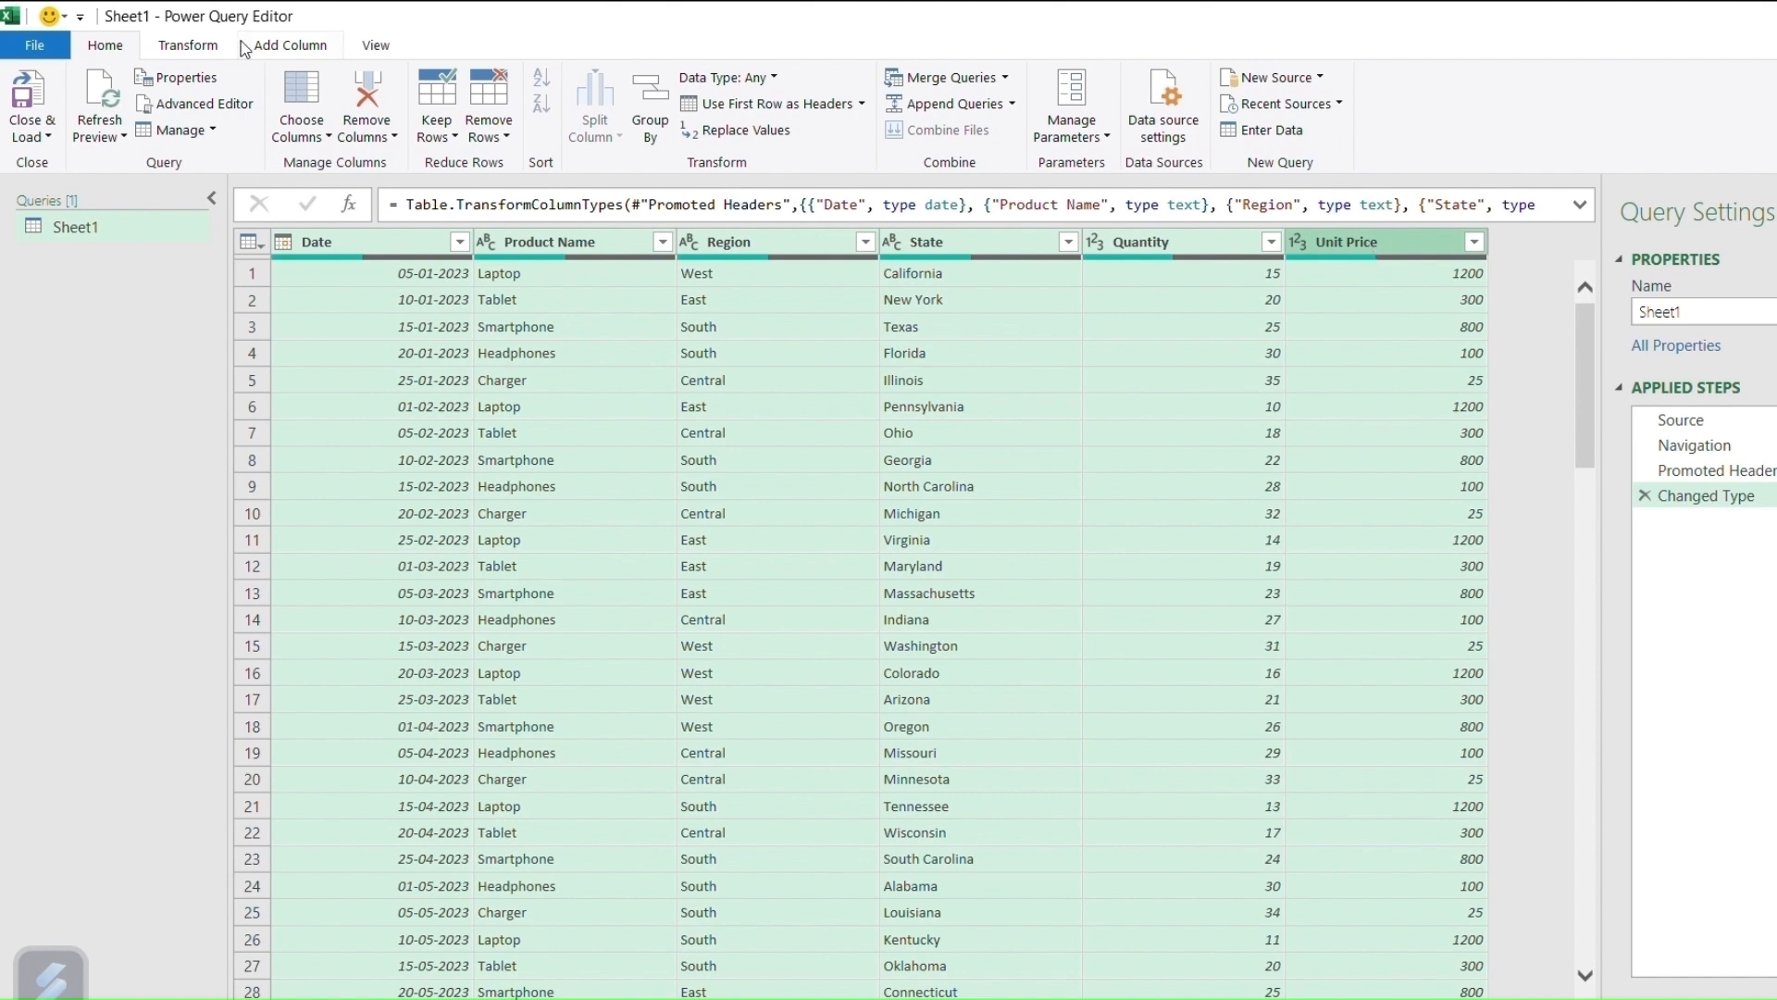
left_click(505, 139)
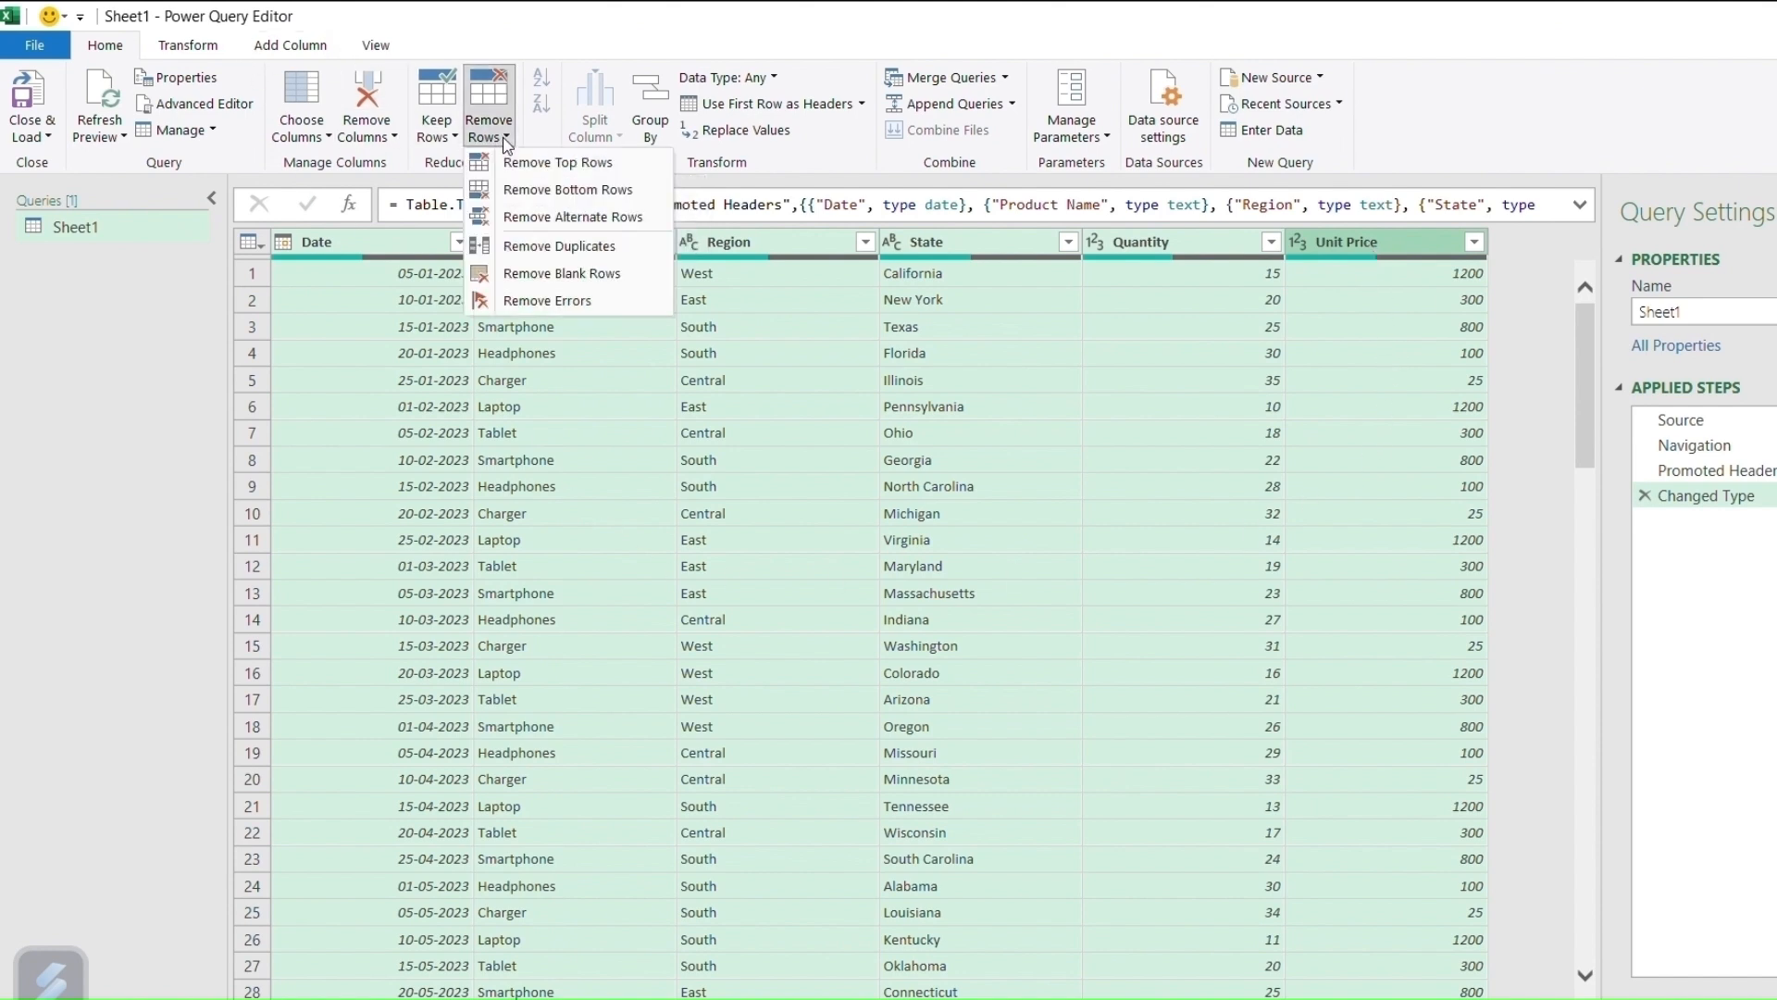
left_click(519, 248)
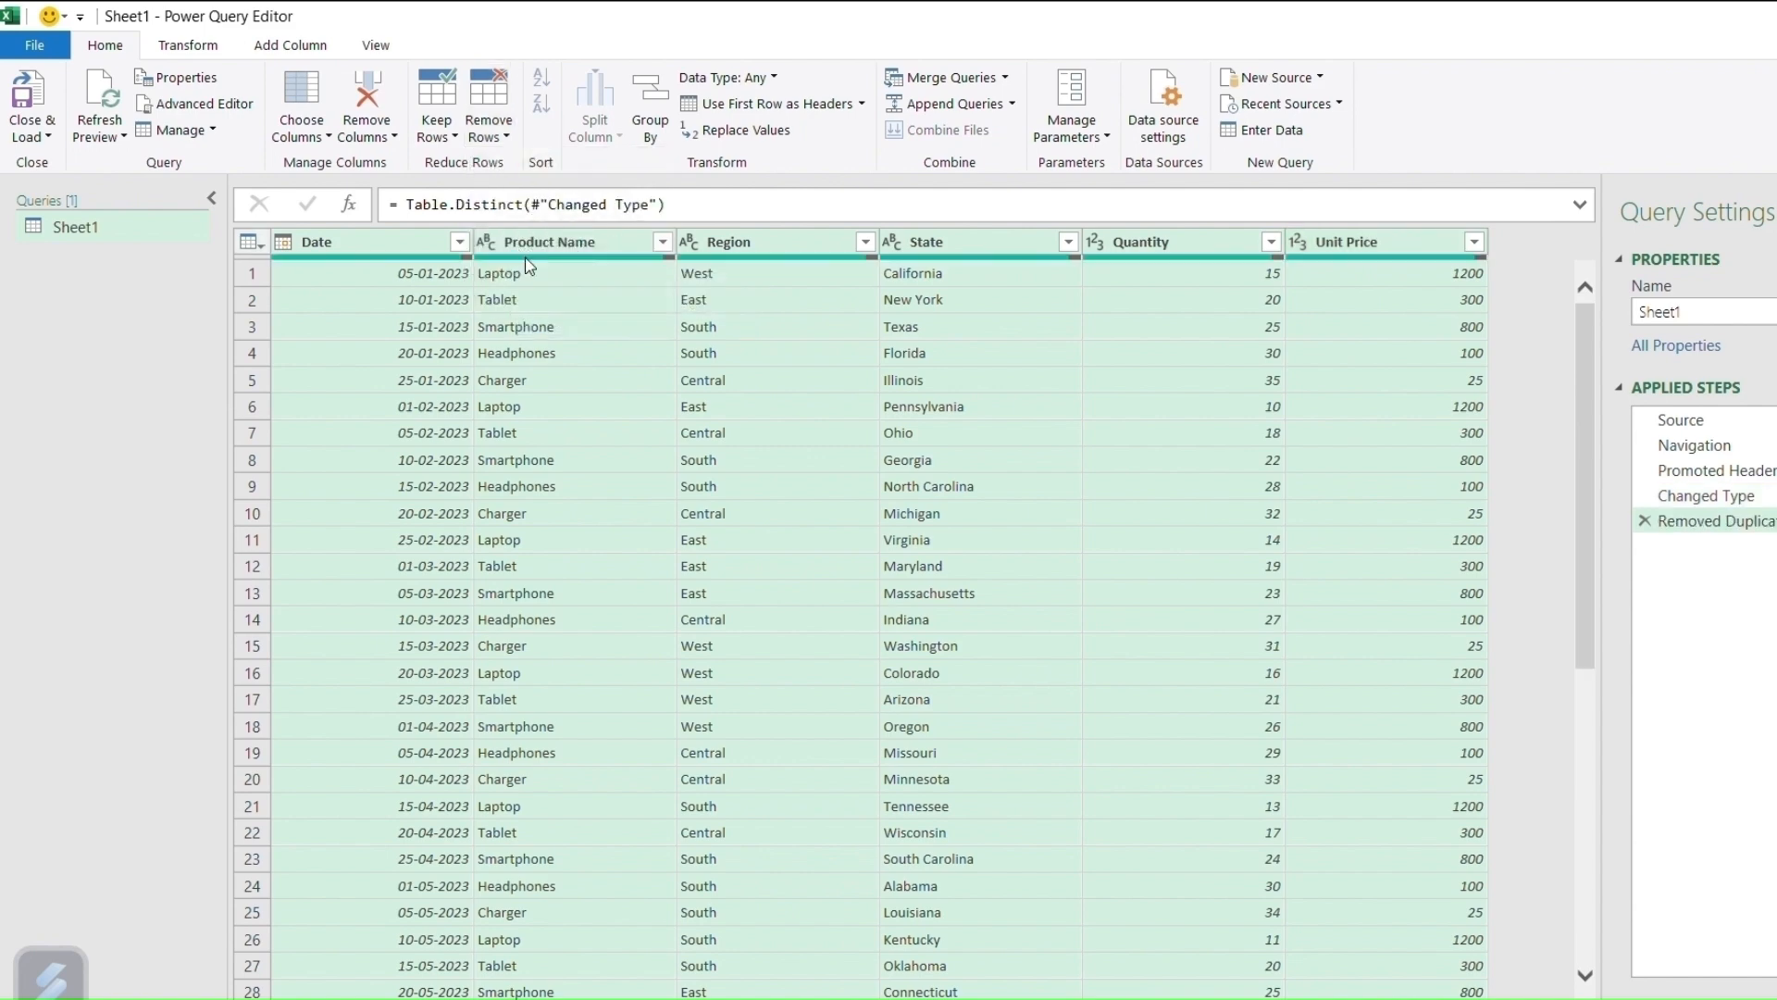
- Remove the remaining null row at the end of the query by removing 1 bottom row
left_click_drag(1583, 446, 1590, 785)
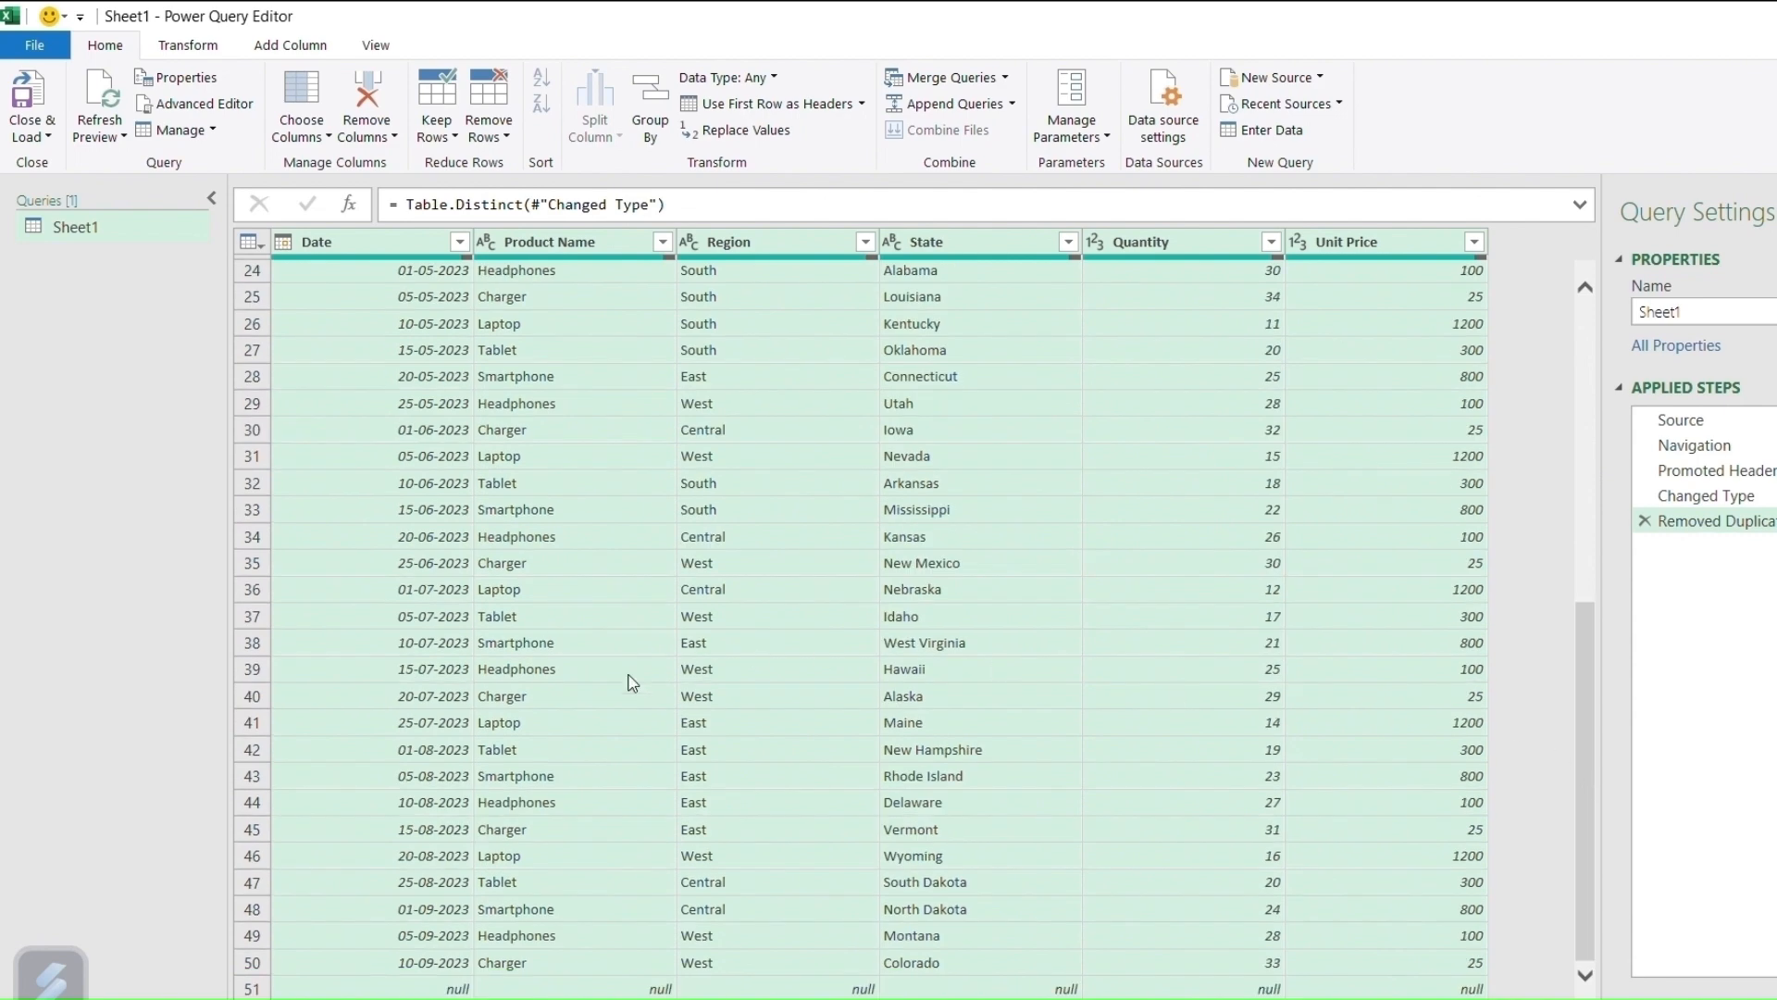
left_click(421, 990)
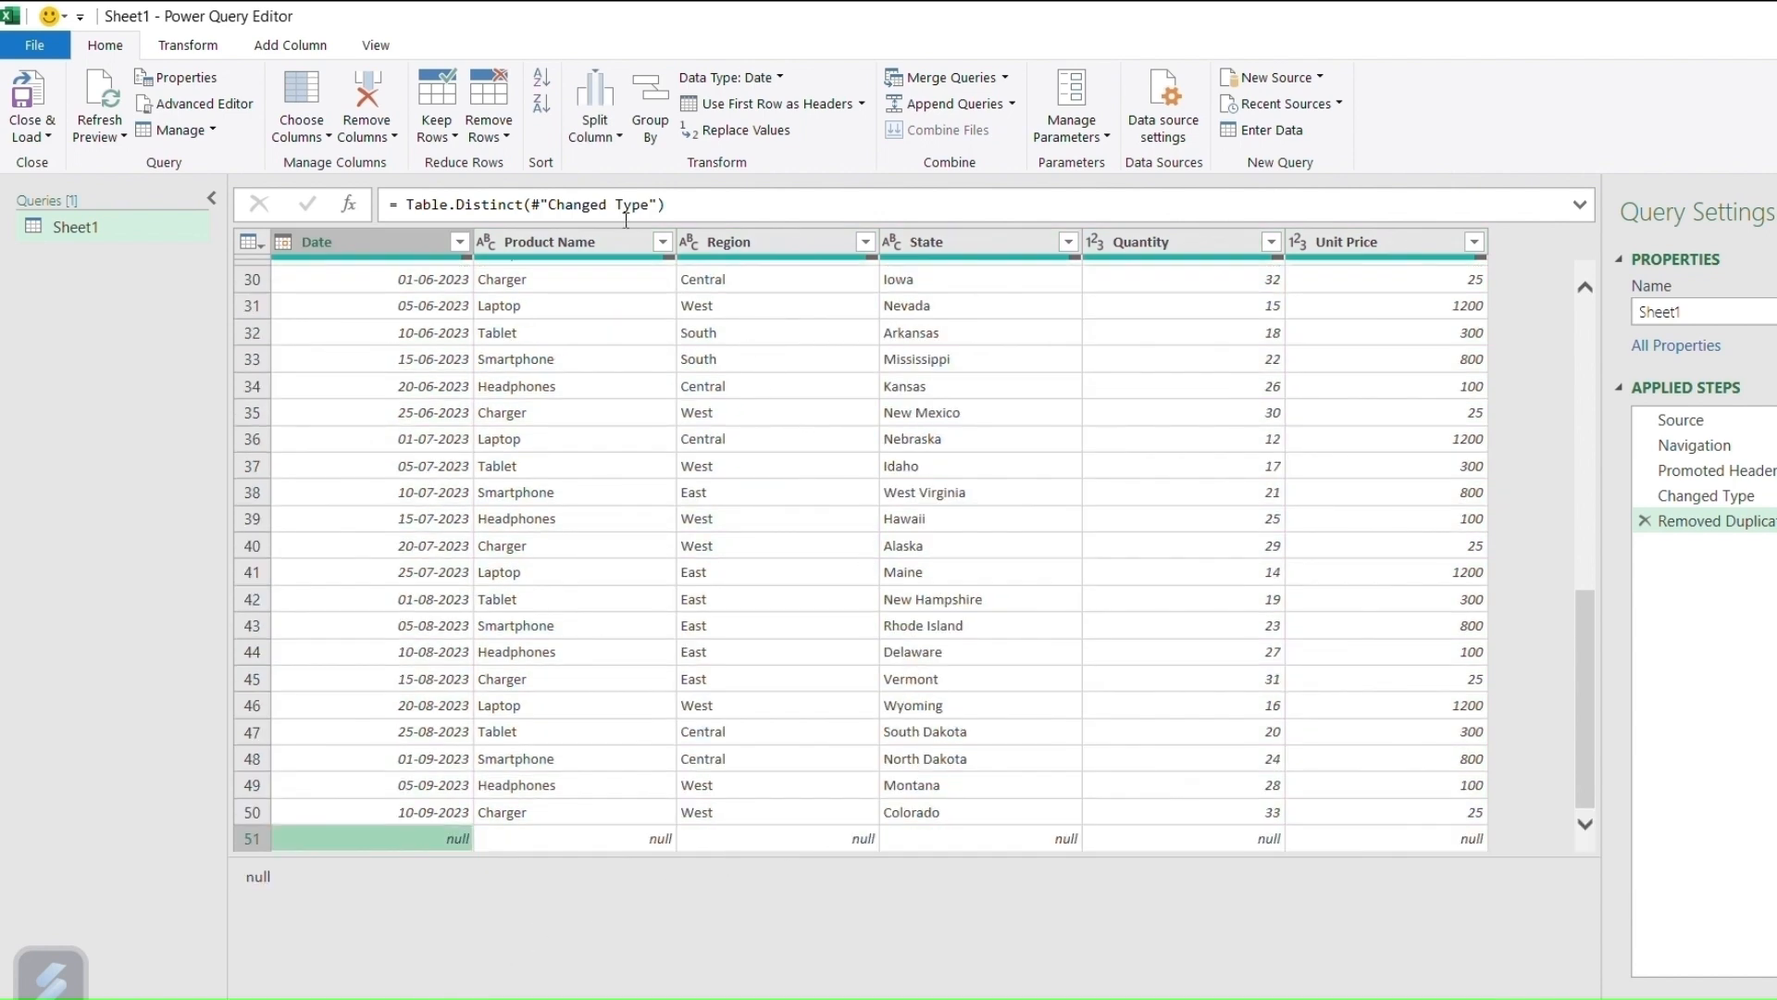
left_click(507, 137)
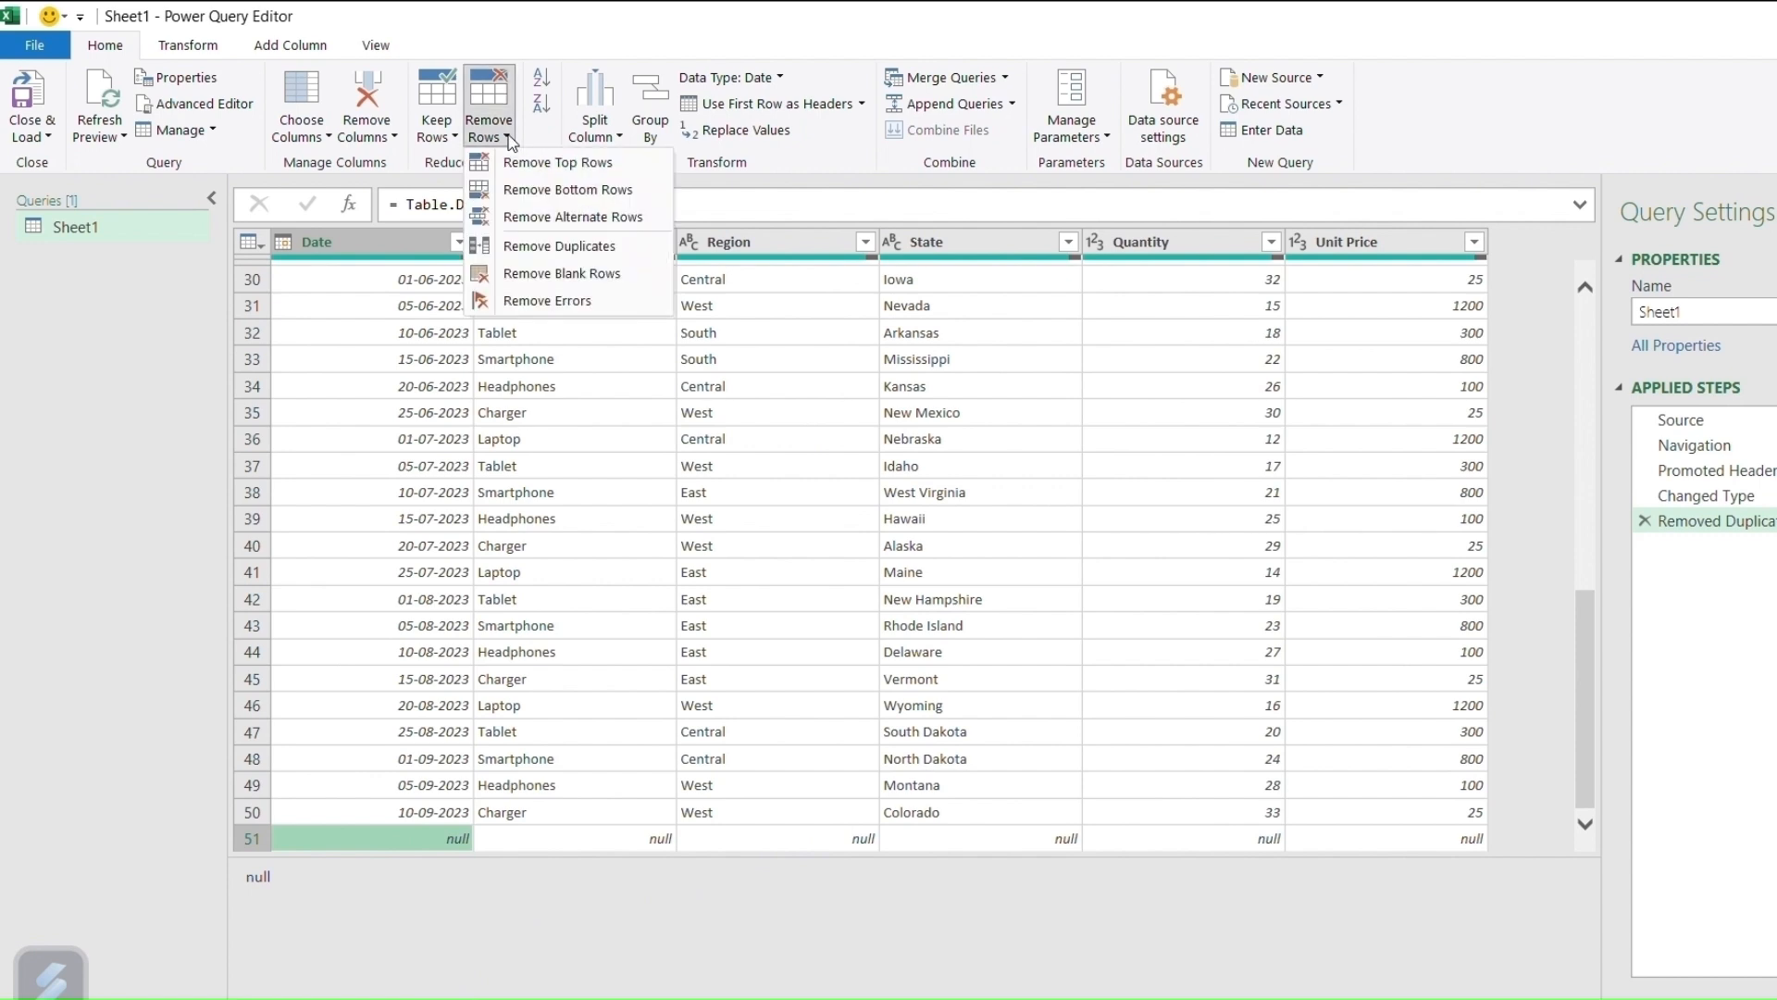
left_click(511, 195)
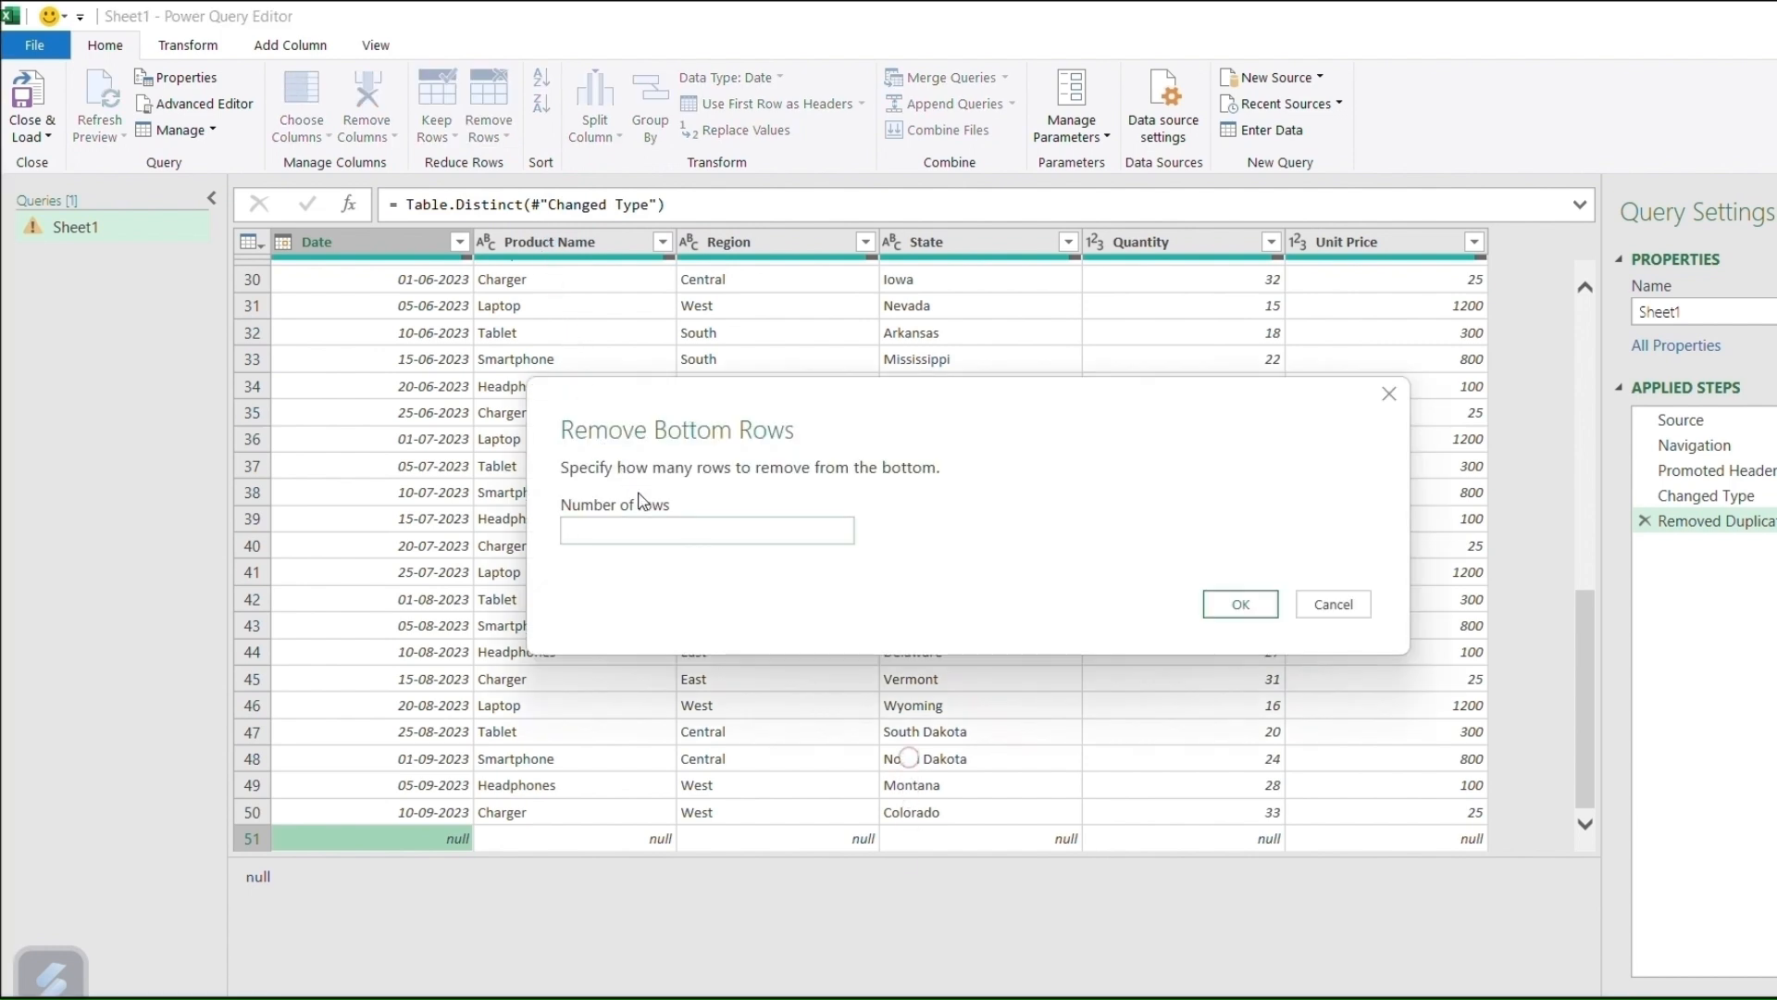
type("1")
left_click(1259, 606)
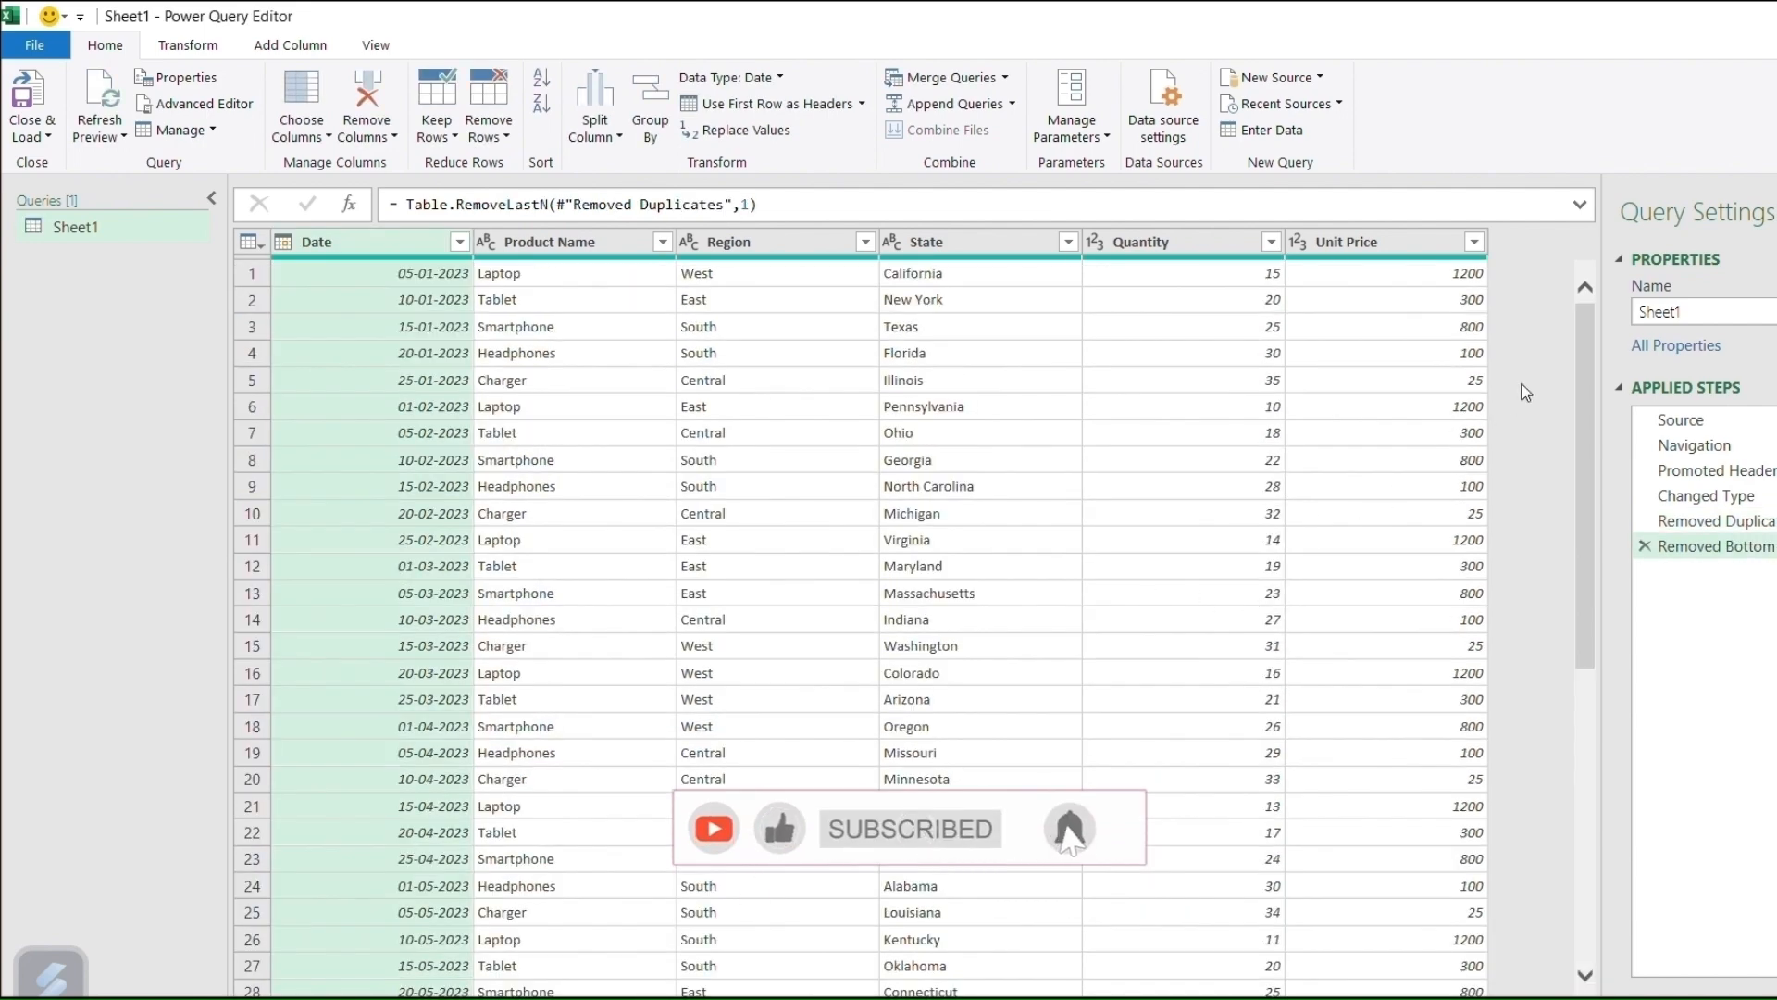
- Check the cleaned rows through to the end, then close the query editor and load the data into the workbook
scroll(1585, 420, "down", 2)
scroll(1585, 556, "down", 6)
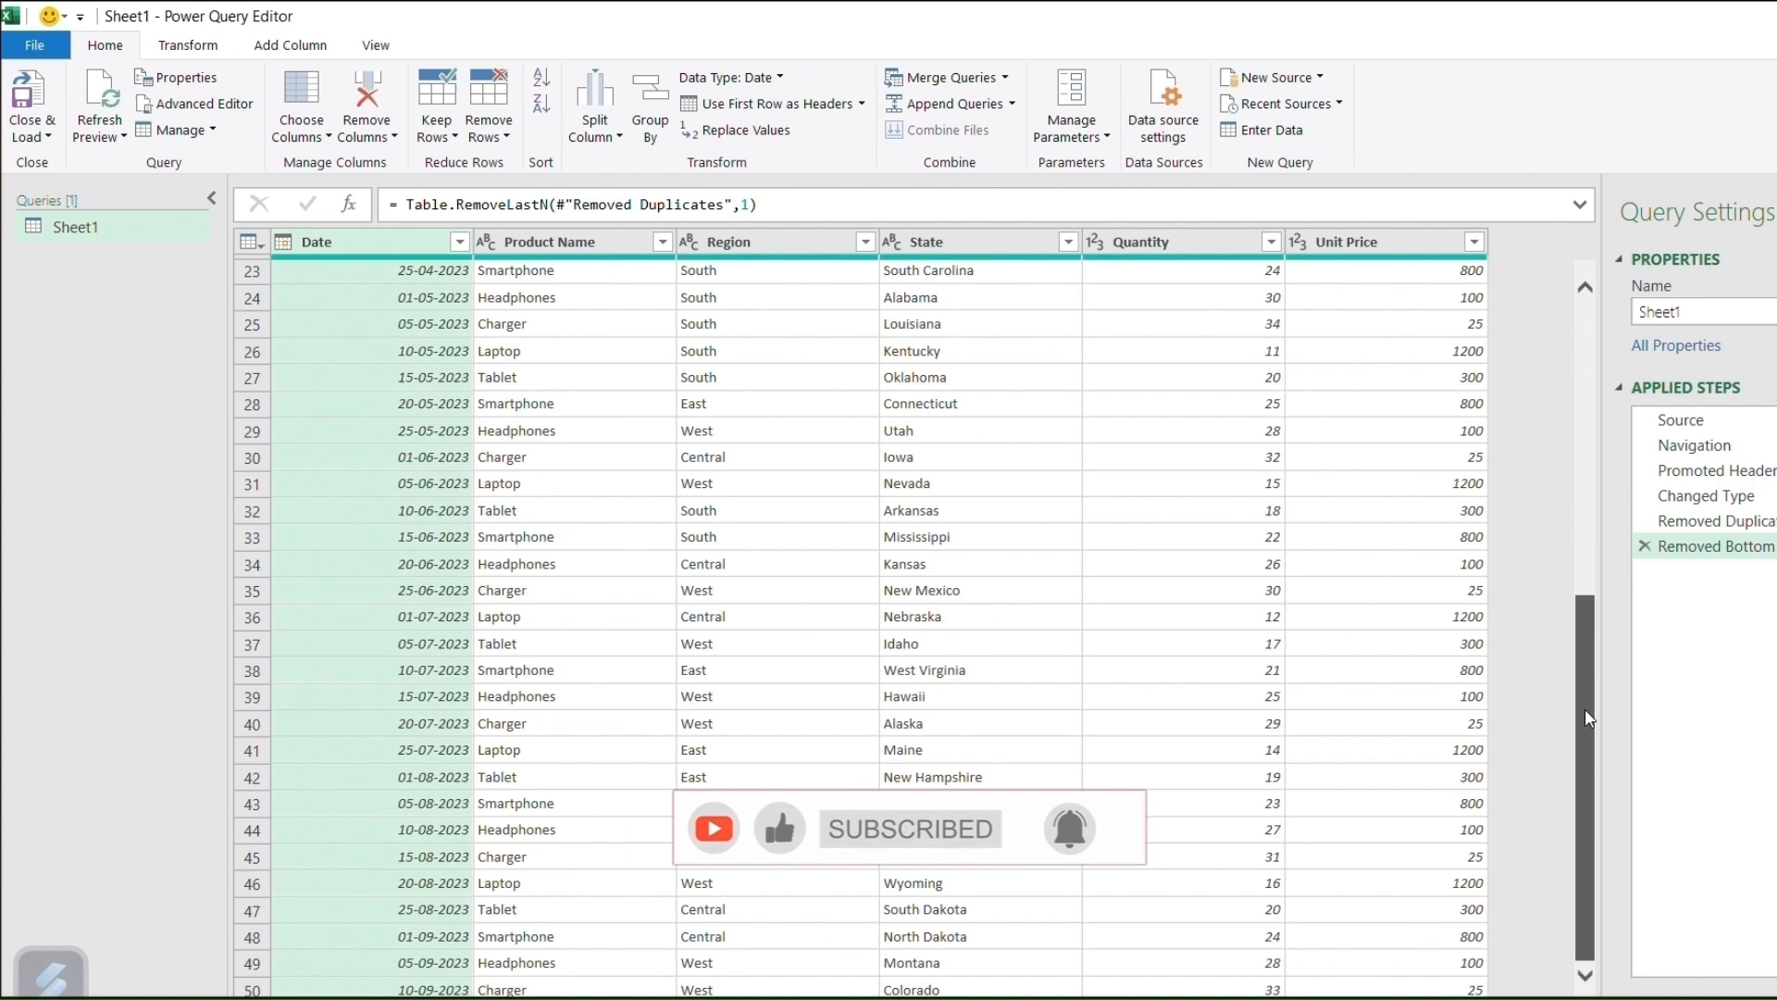
left_click_drag(1588, 741, 1597, 293)
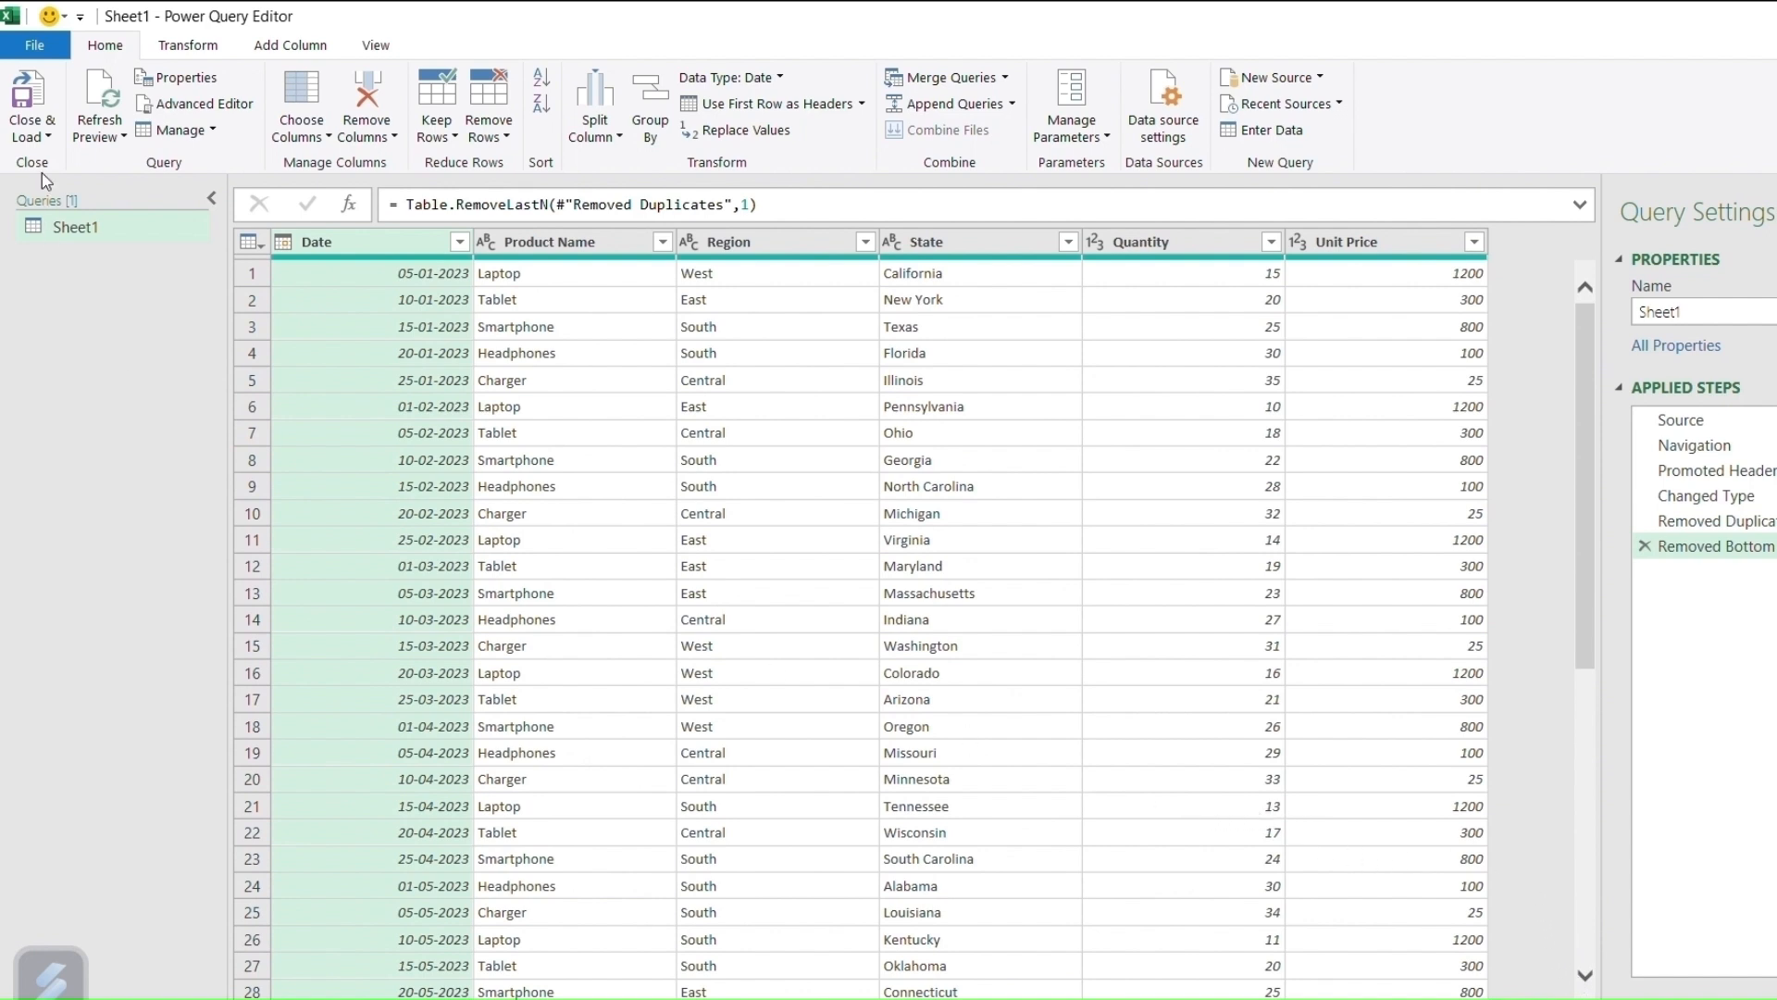
left_click(34, 139)
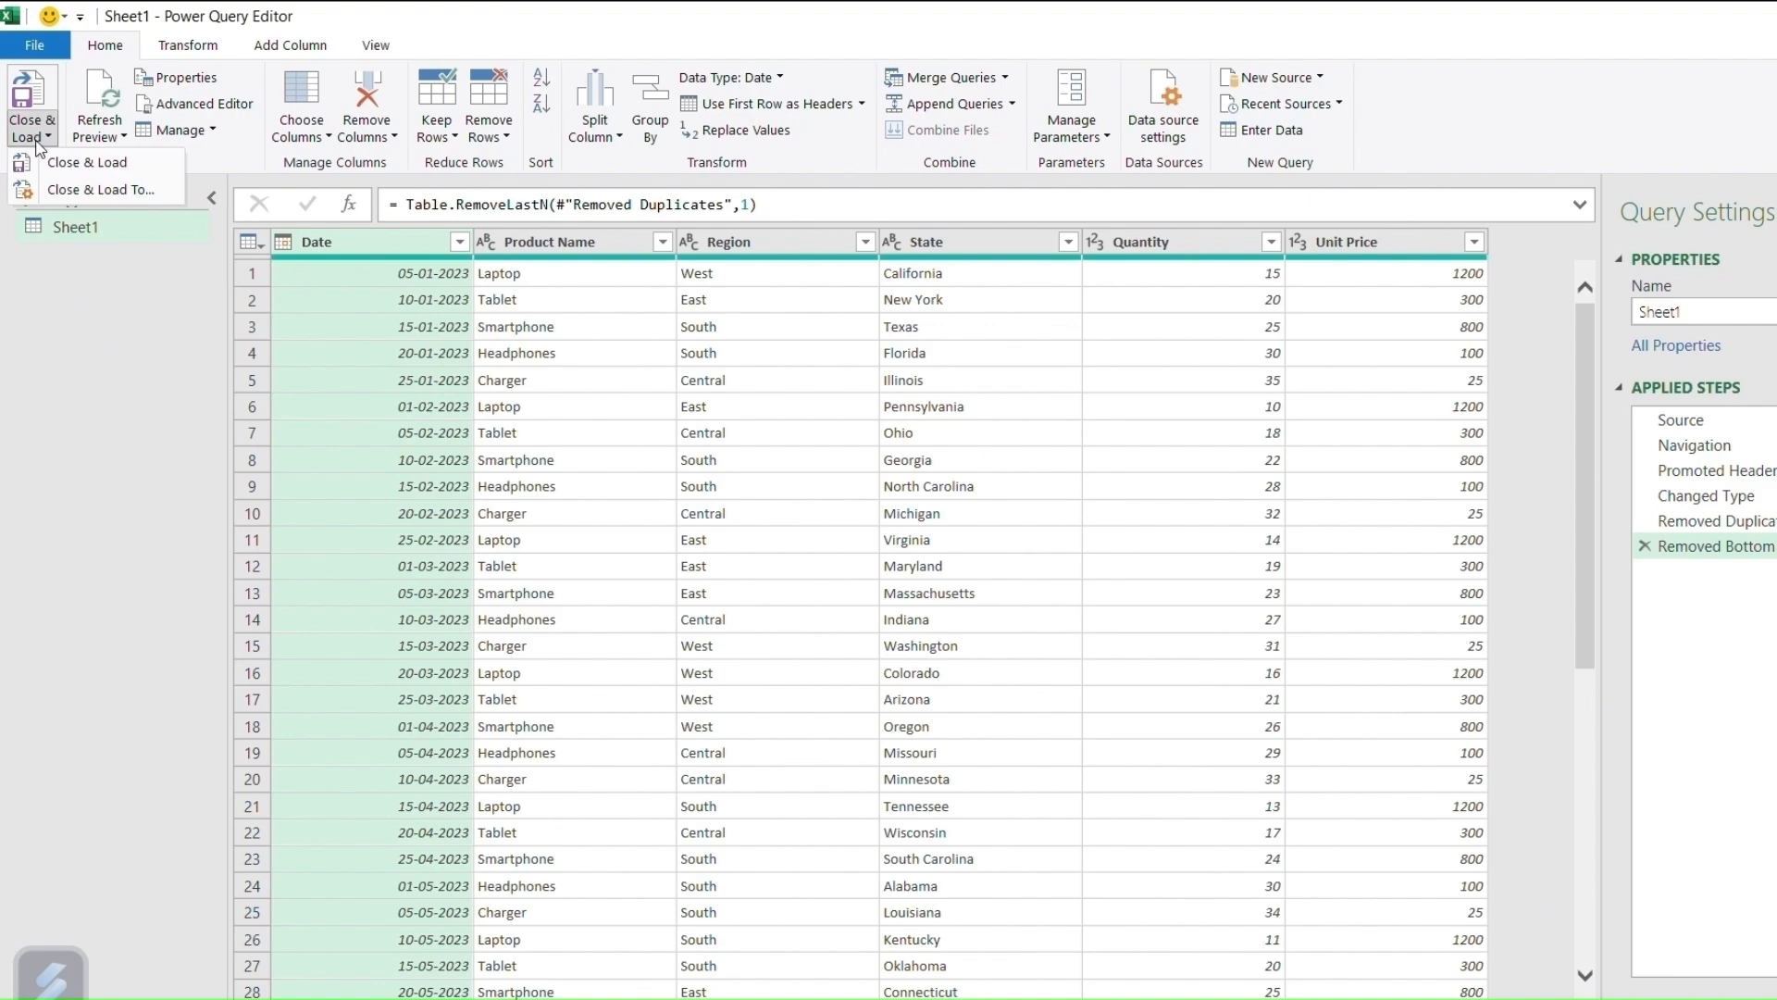
left_click(48, 165)
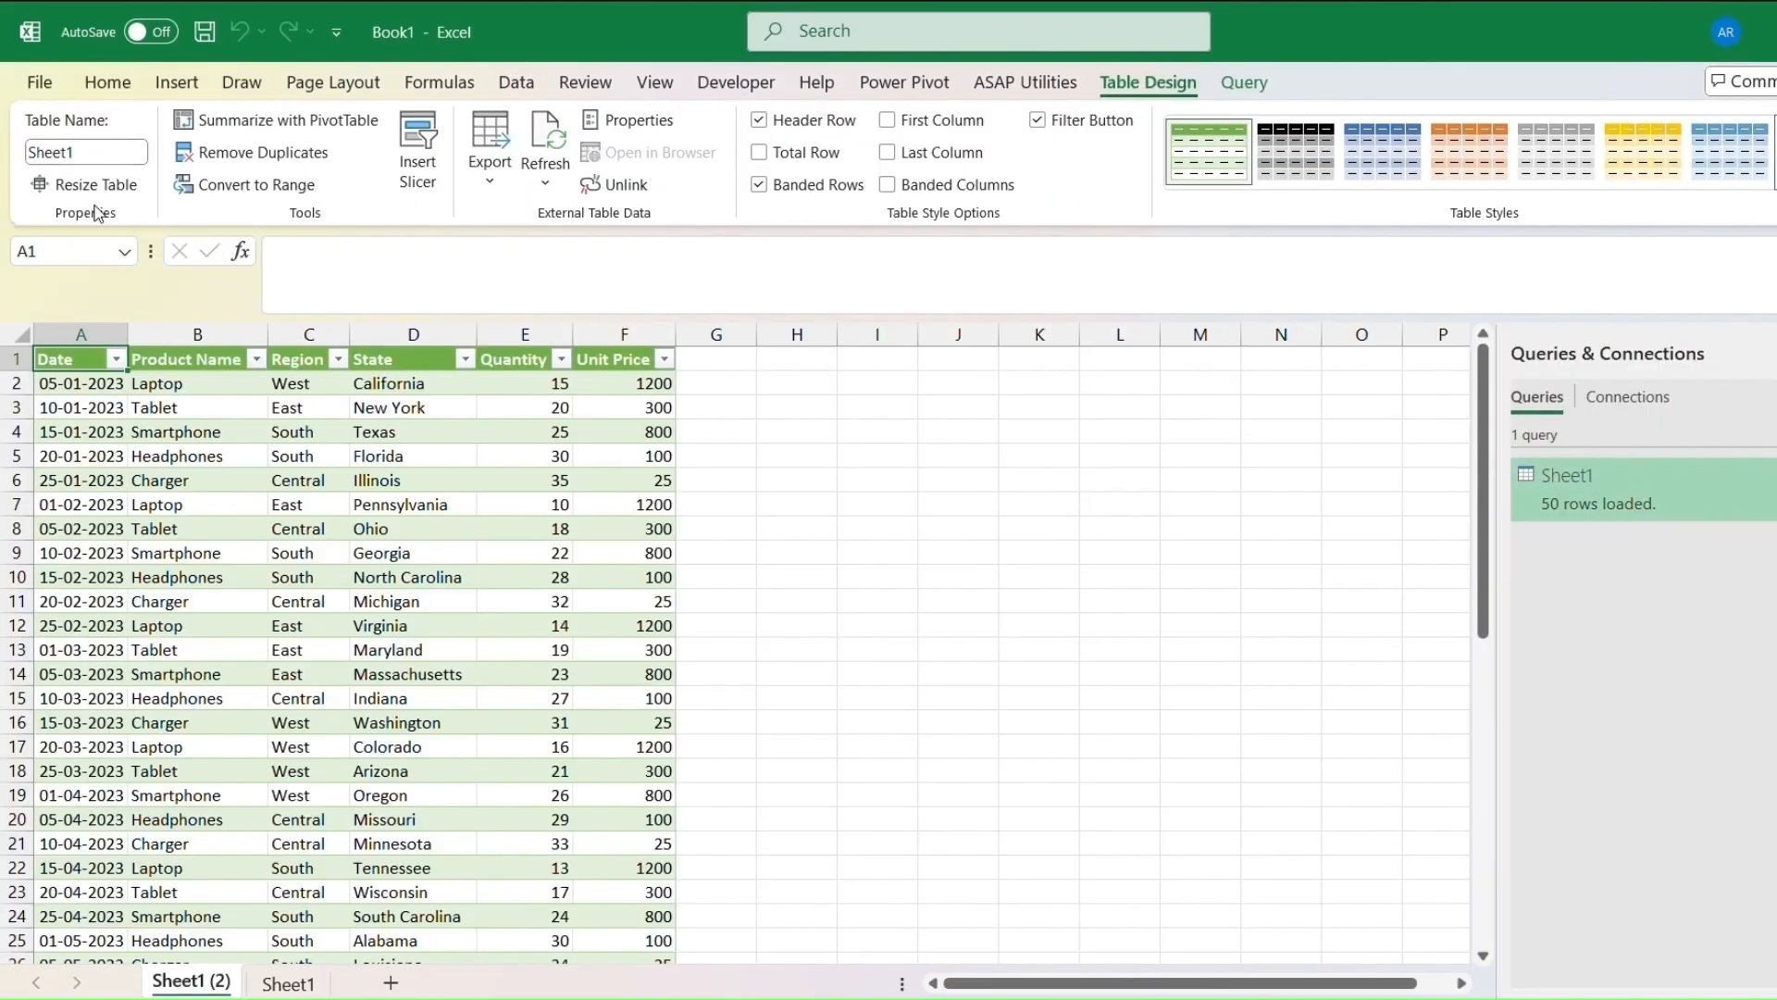
left_click_drag(1481, 590, 1488, 491)
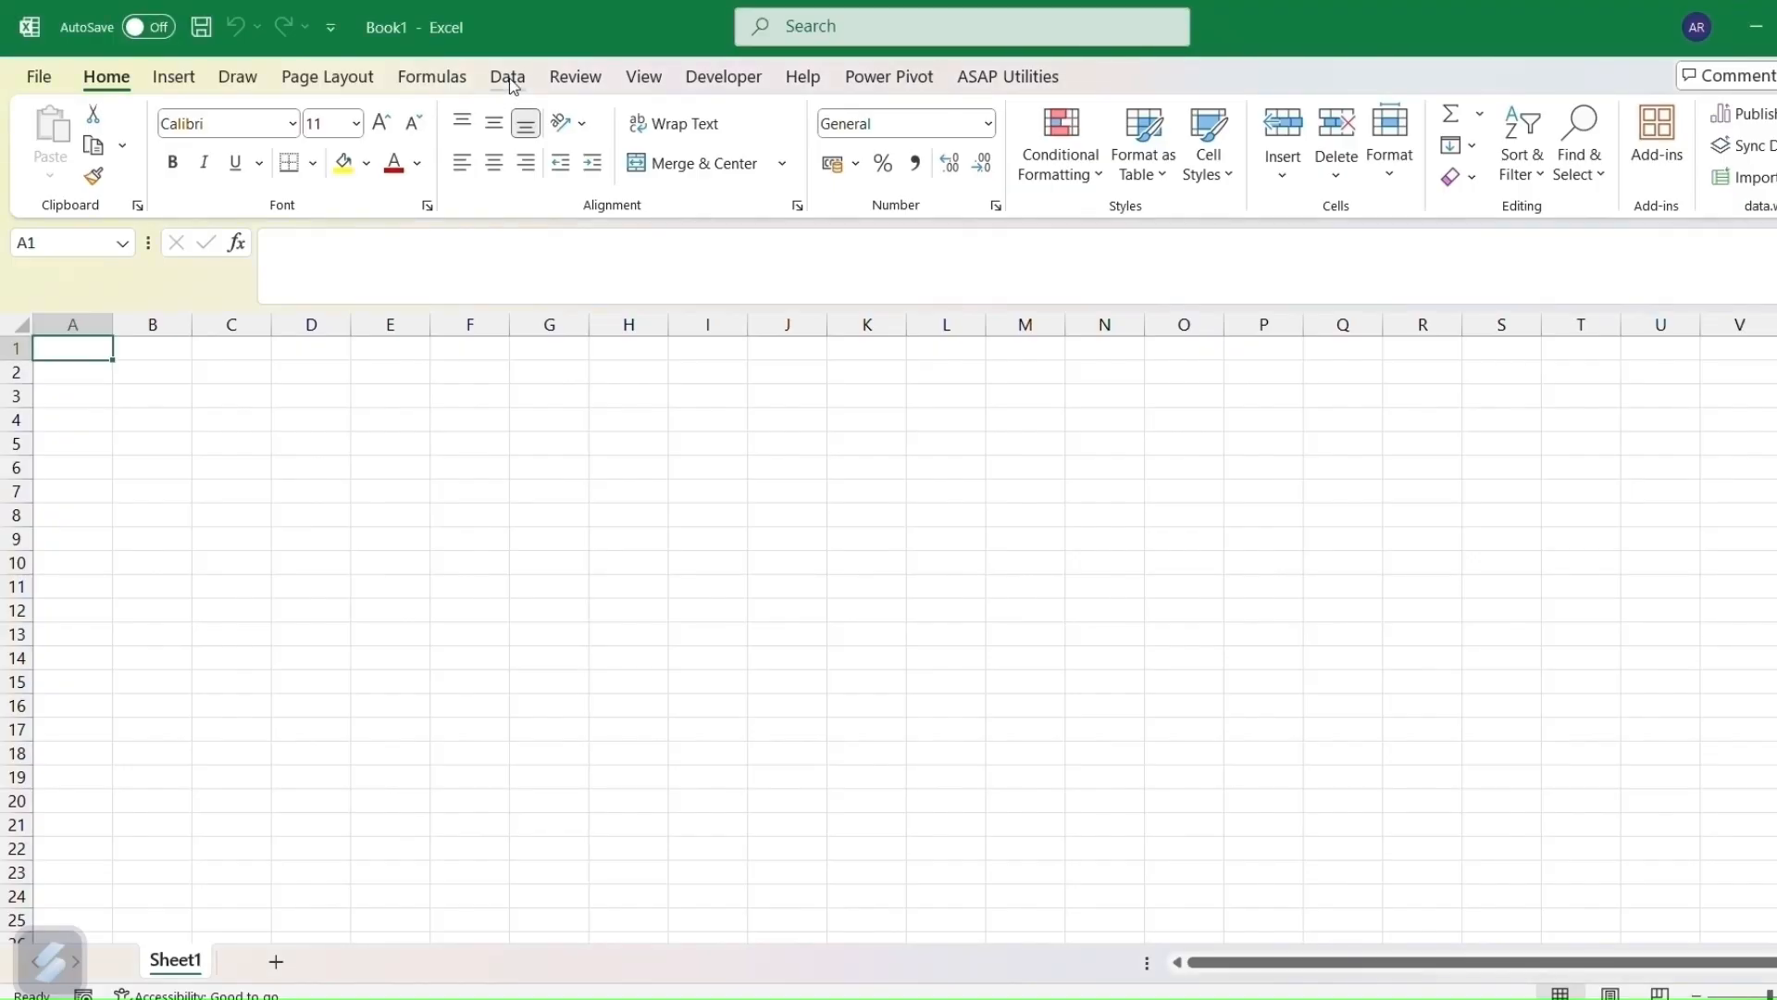
- In the new blank workbook, import the text file Sales File from the Presentation folder on the Desktop
left_click(508, 79)
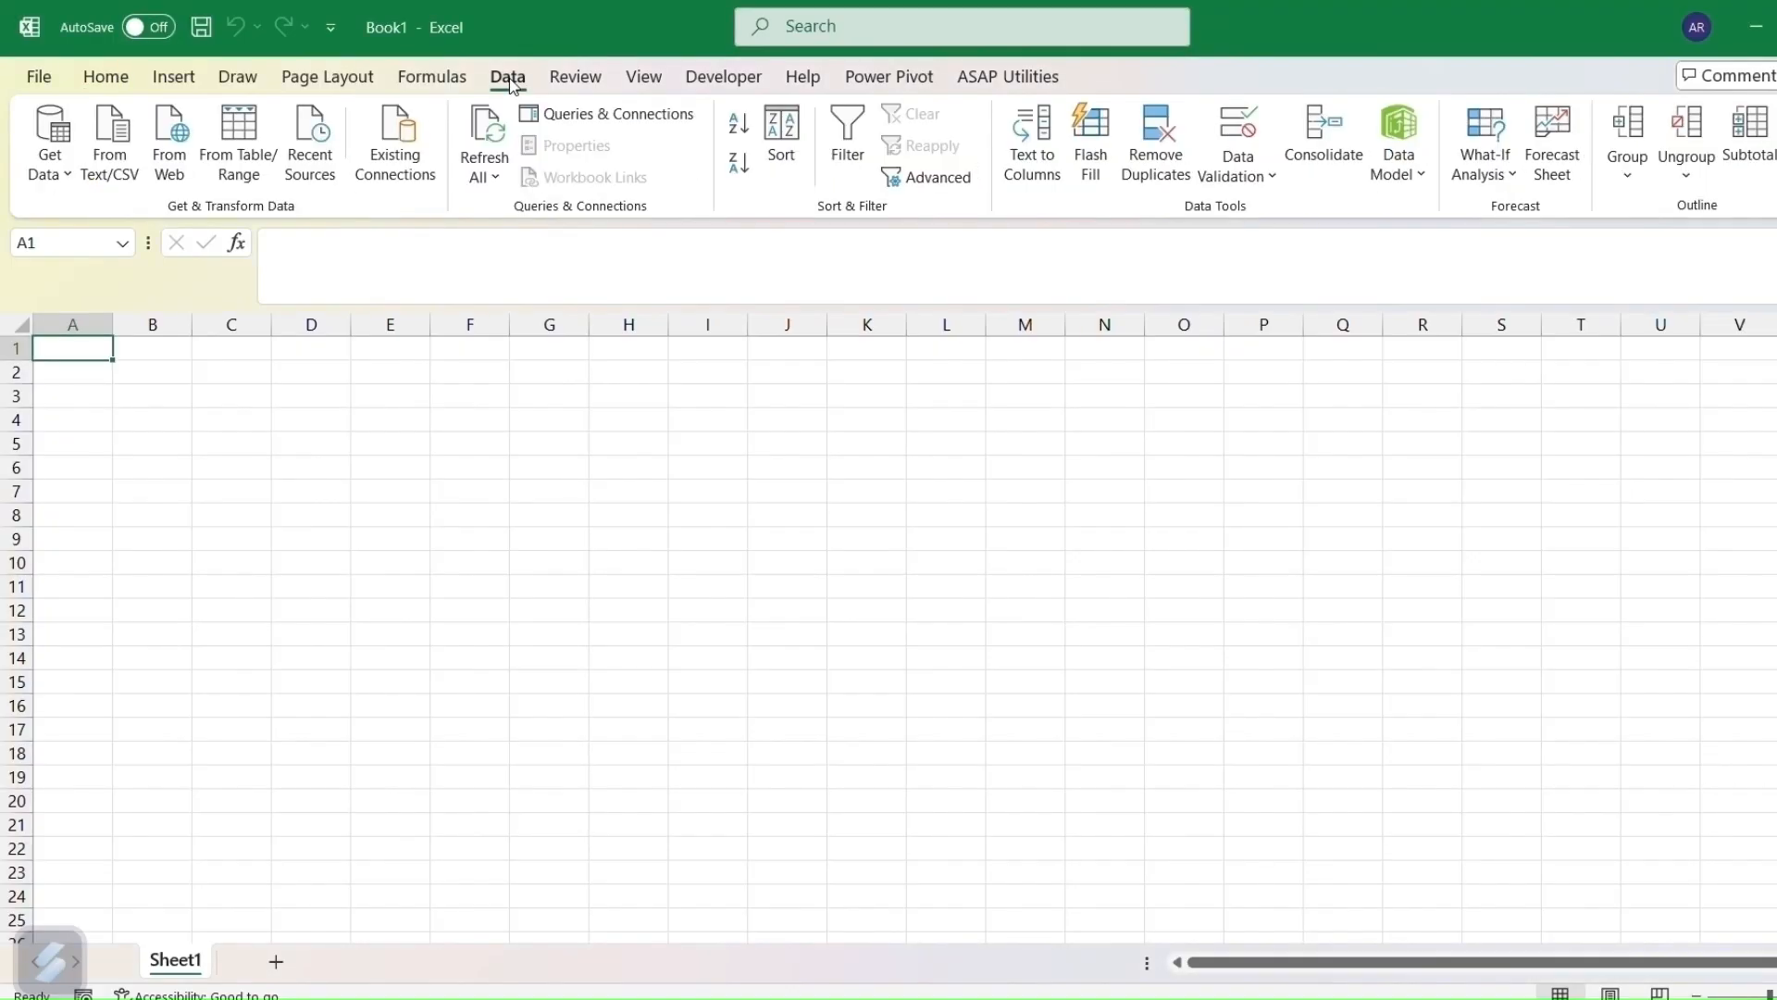
left_click(57, 176)
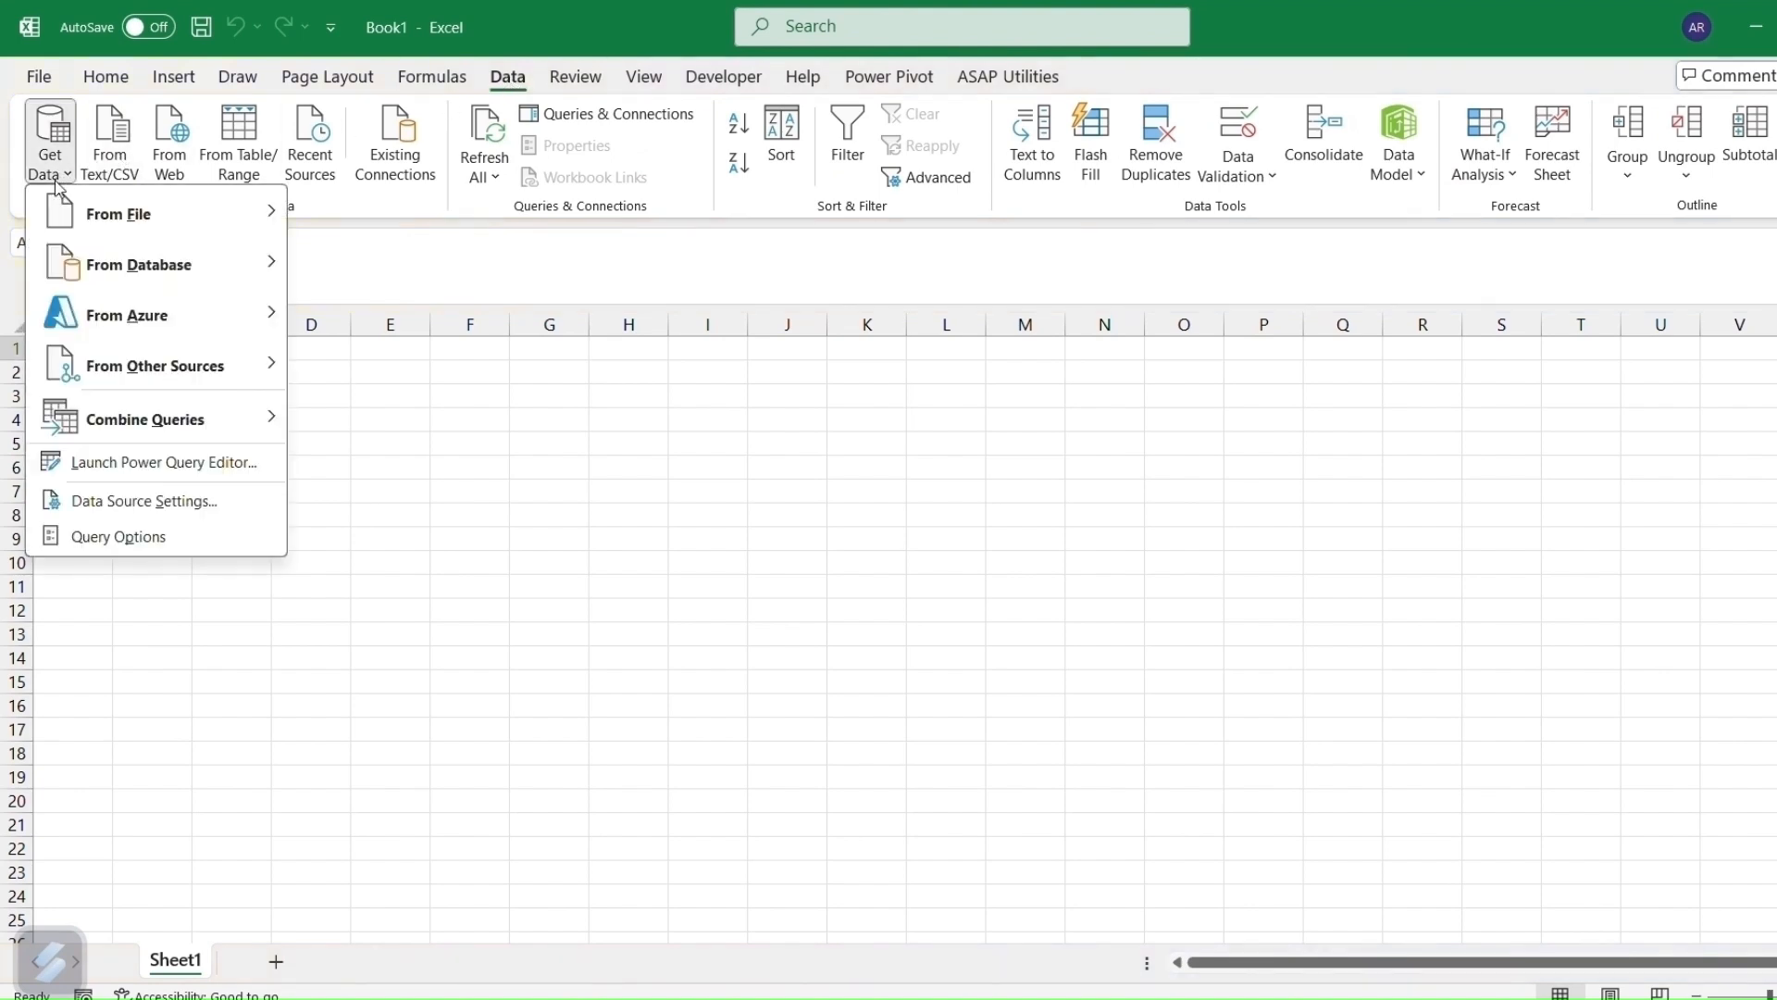
mouse_move(166, 214)
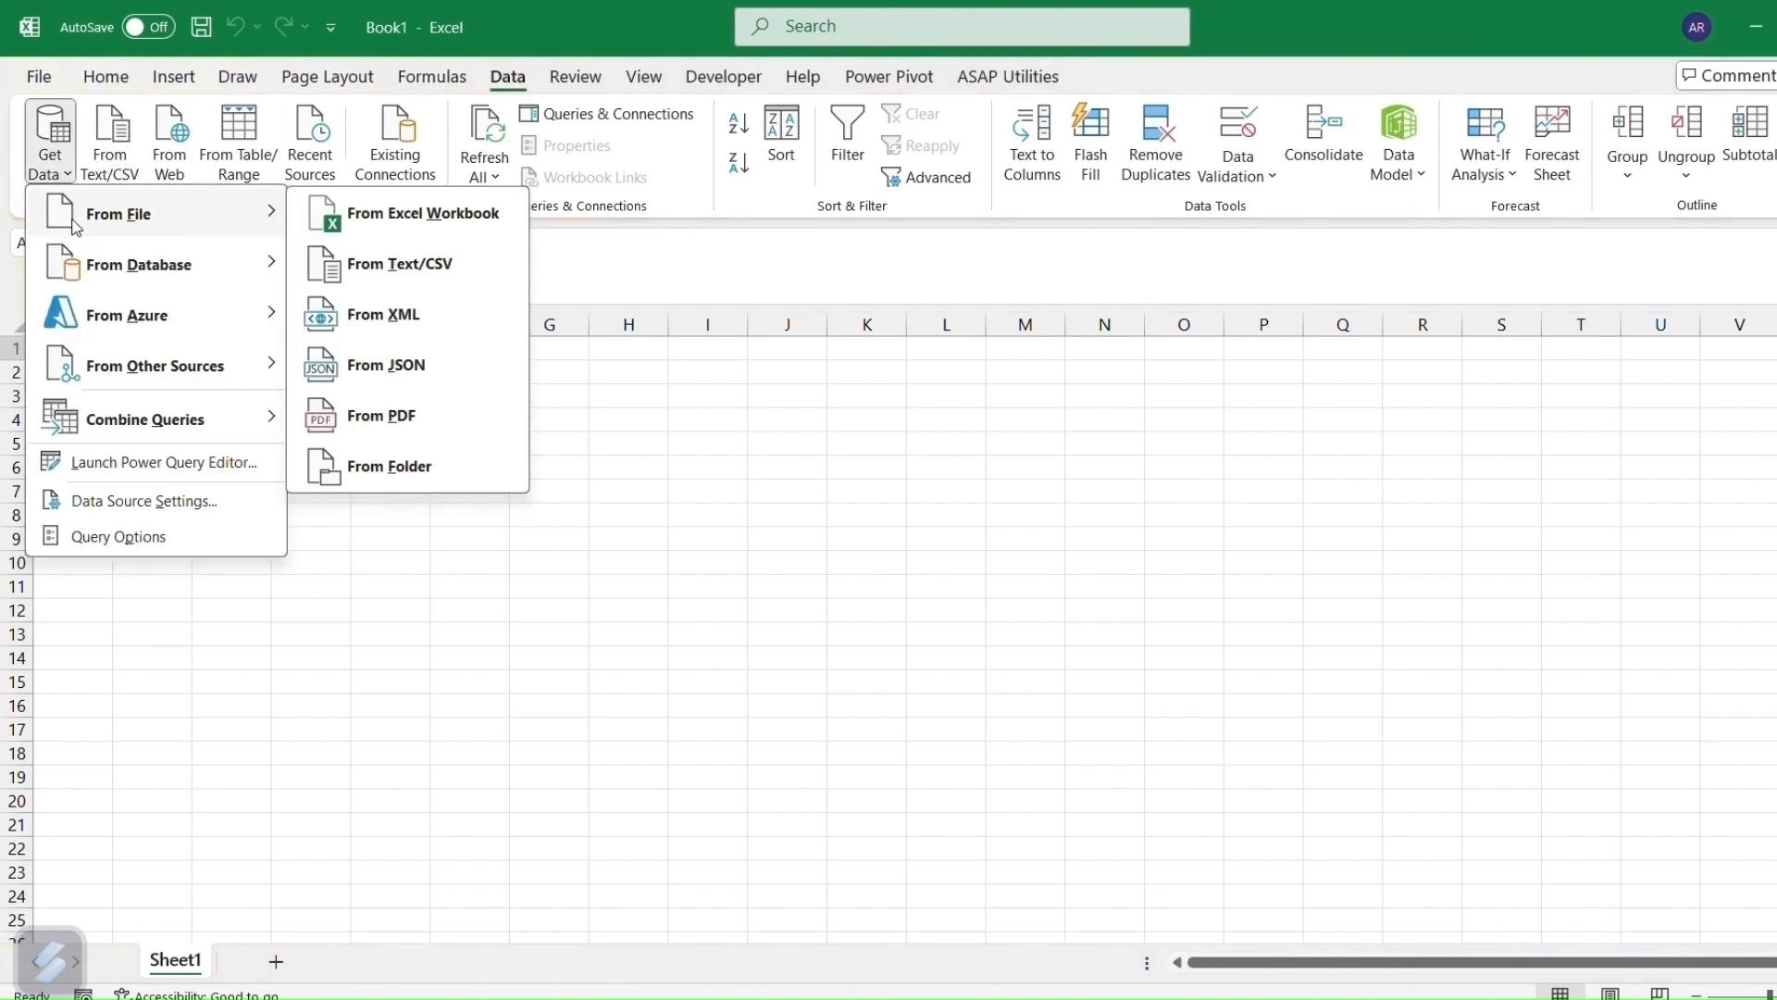
left_click(439, 274)
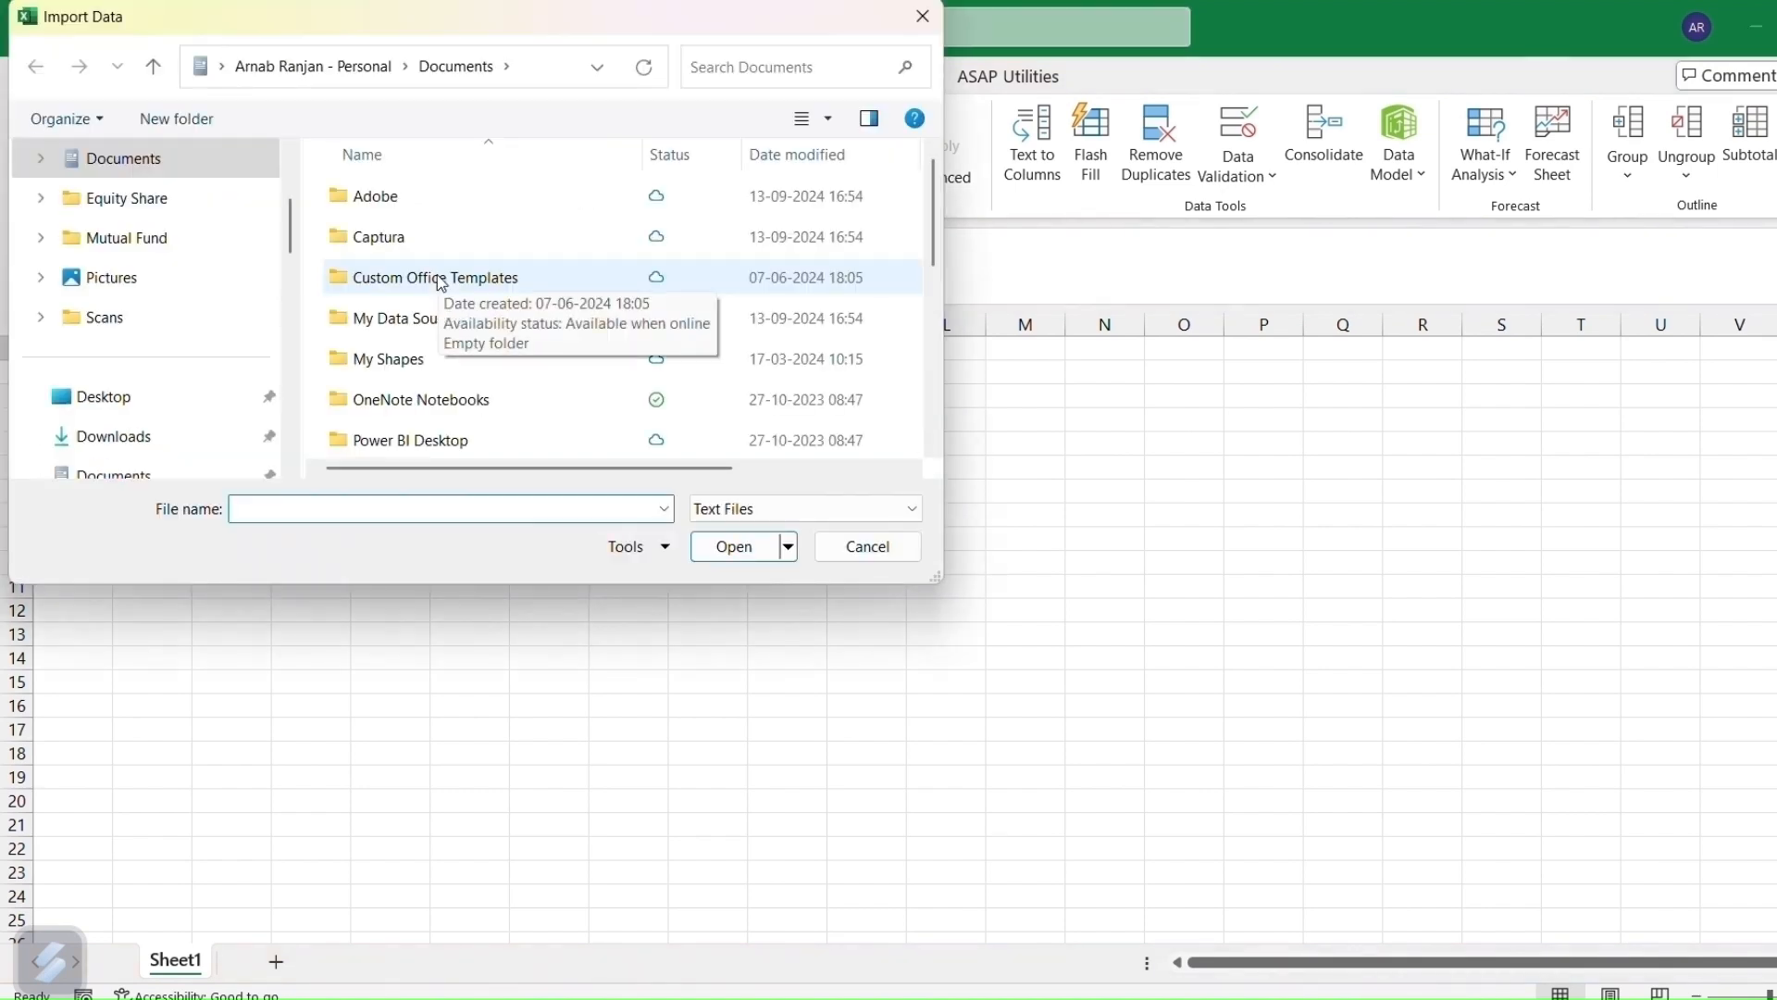
left_click(161, 403)
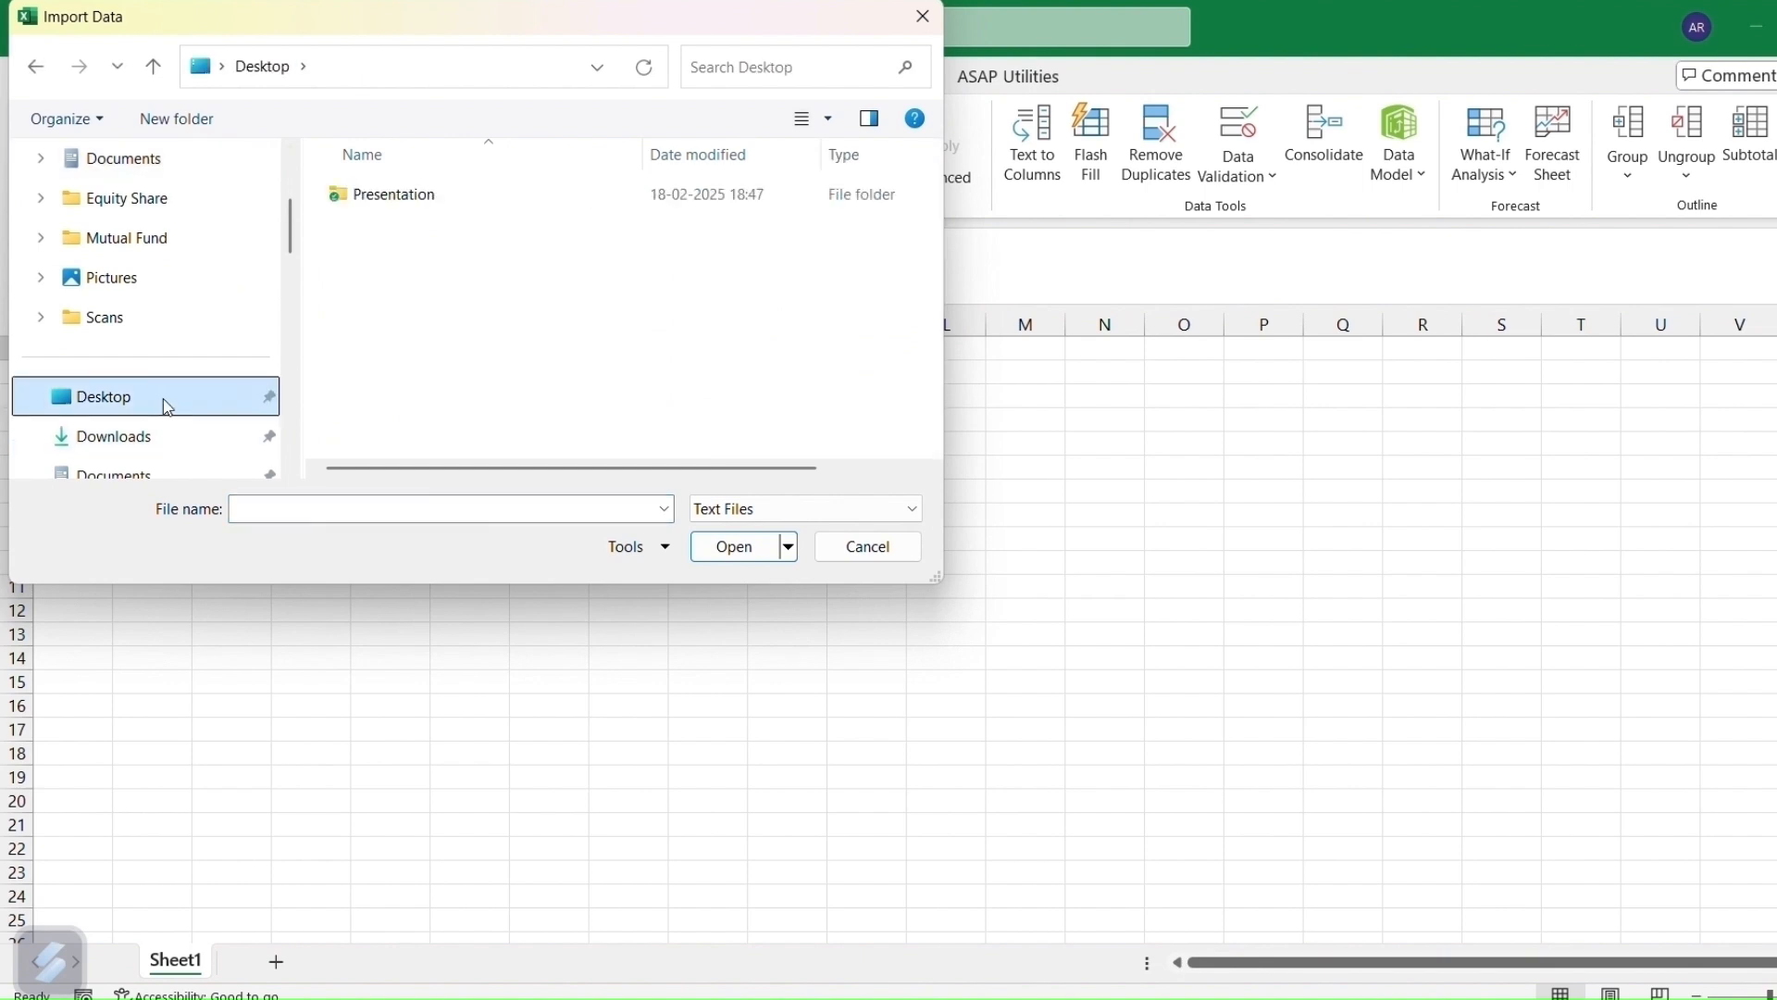
double_click(431, 192)
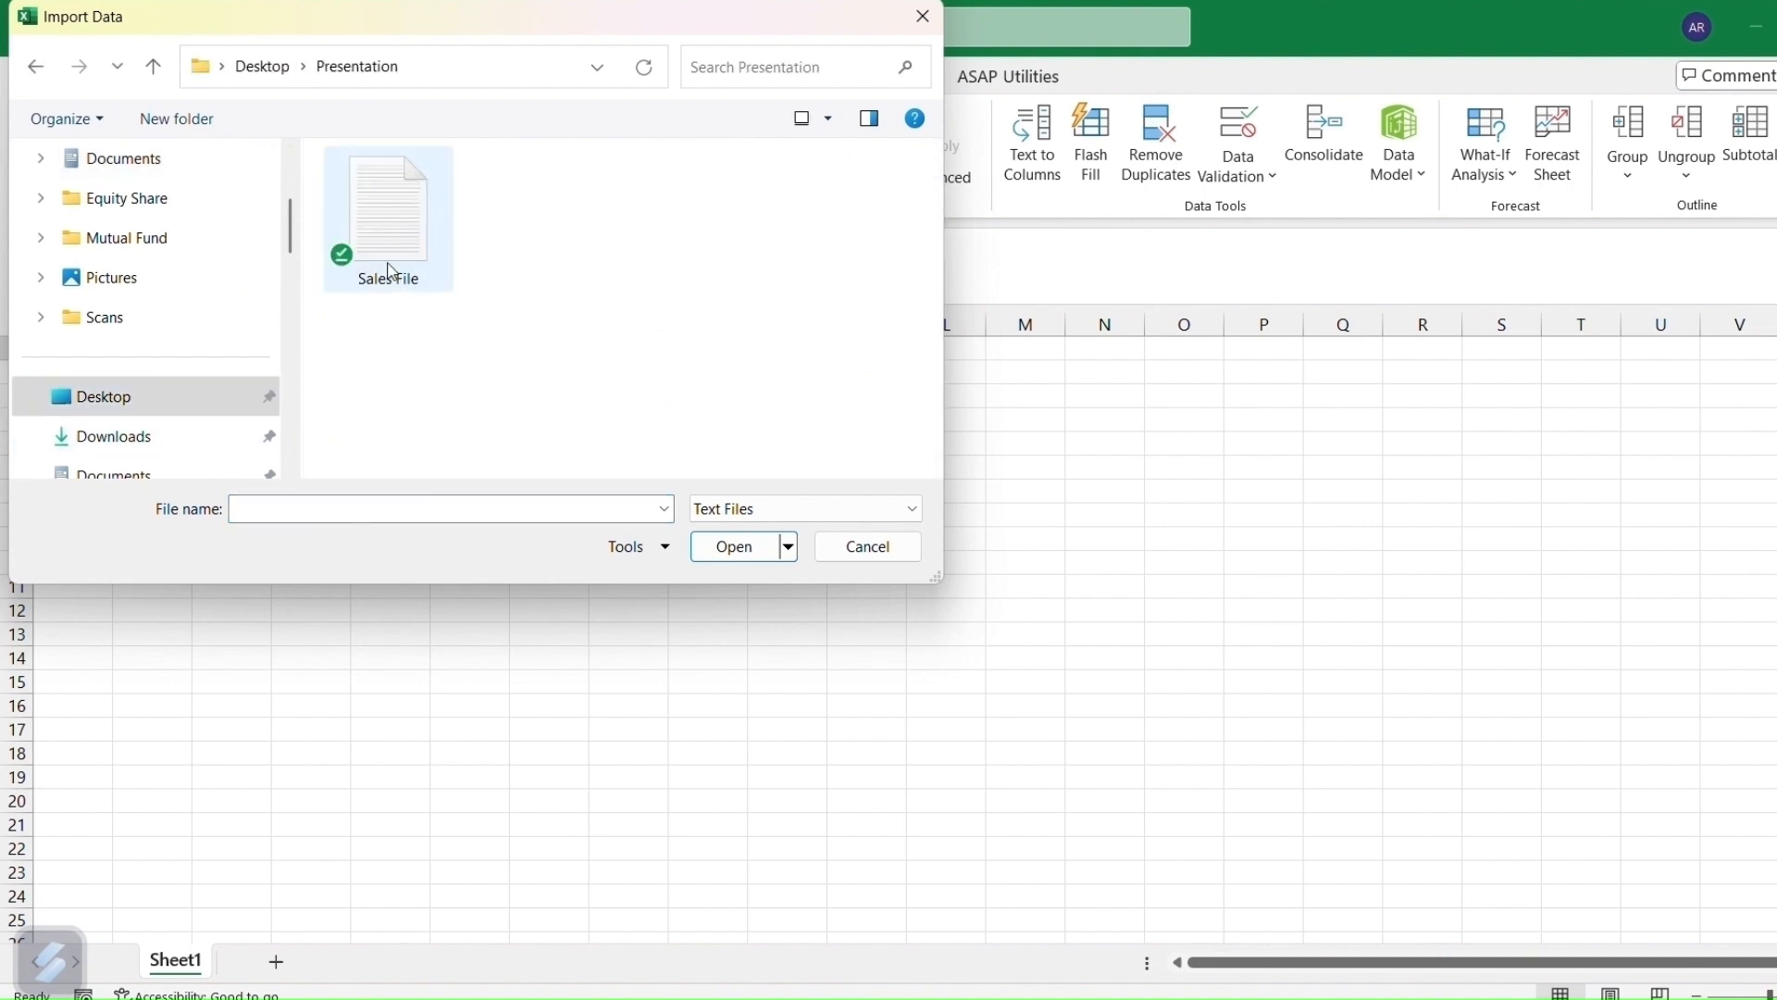
left_click(381, 231)
left_click(746, 551)
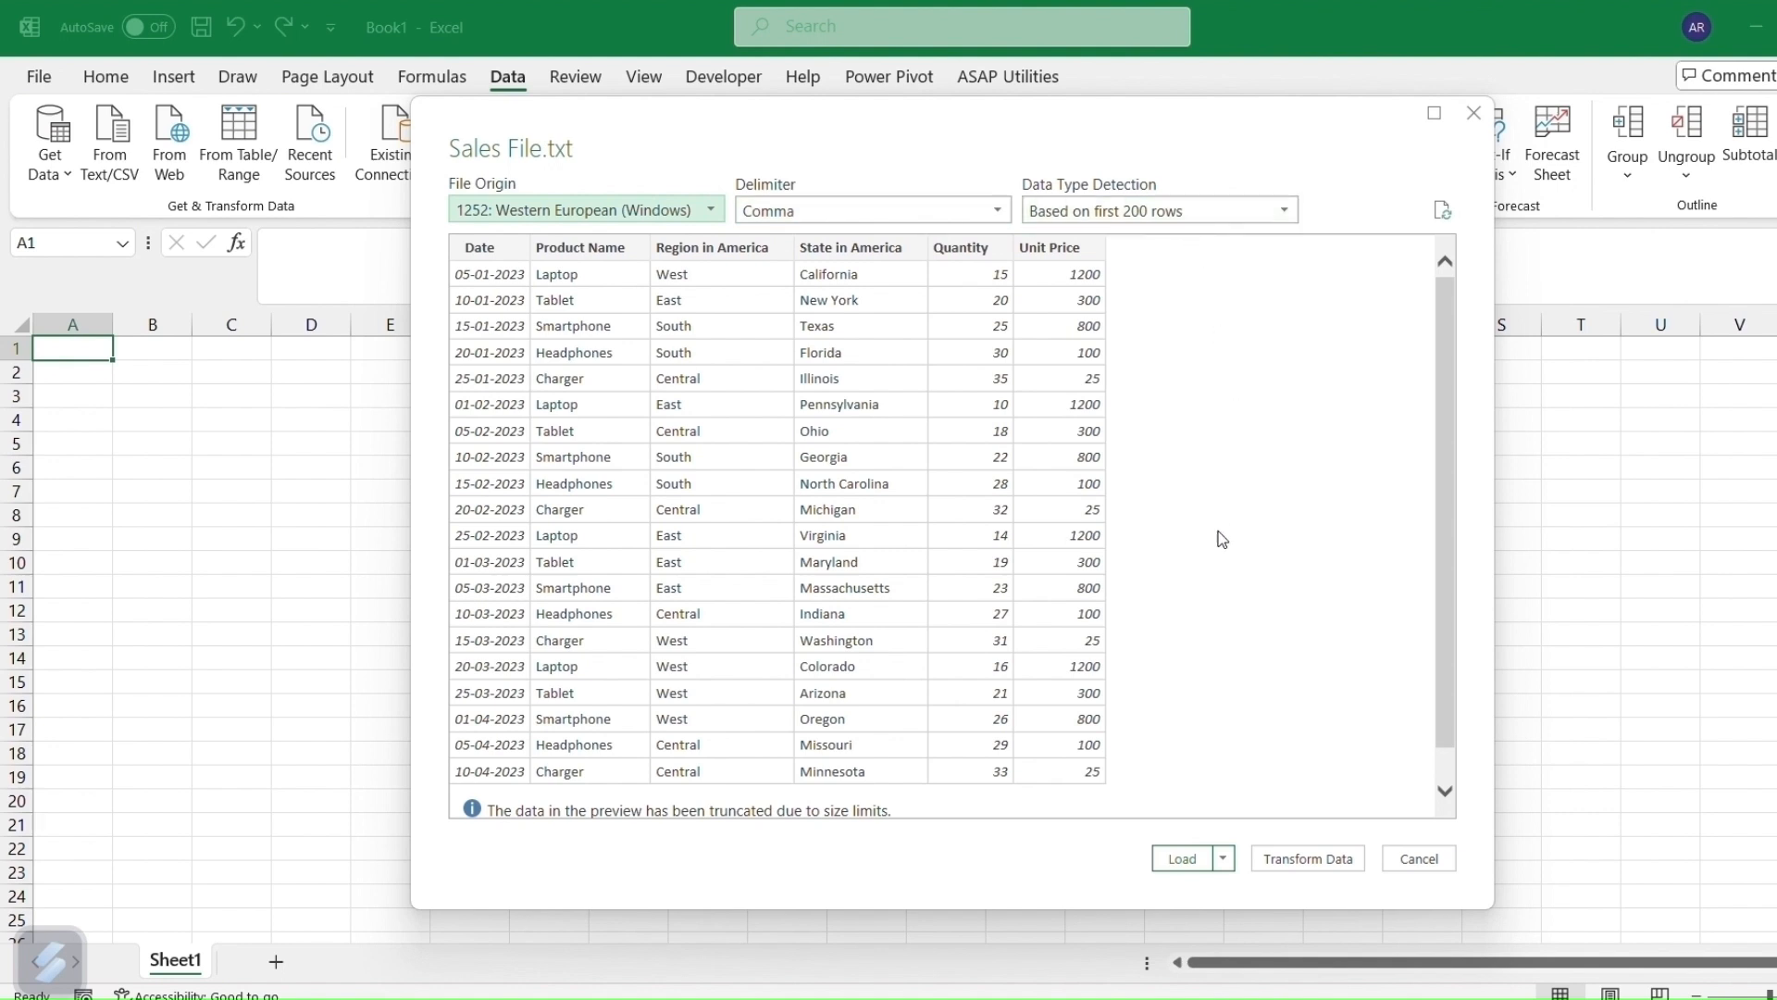
- Load the previewed Sales File.txt data, comma-delimited, into a worksheet table and look through its rows
left_click_drag(1454, 554, 1452, 484)
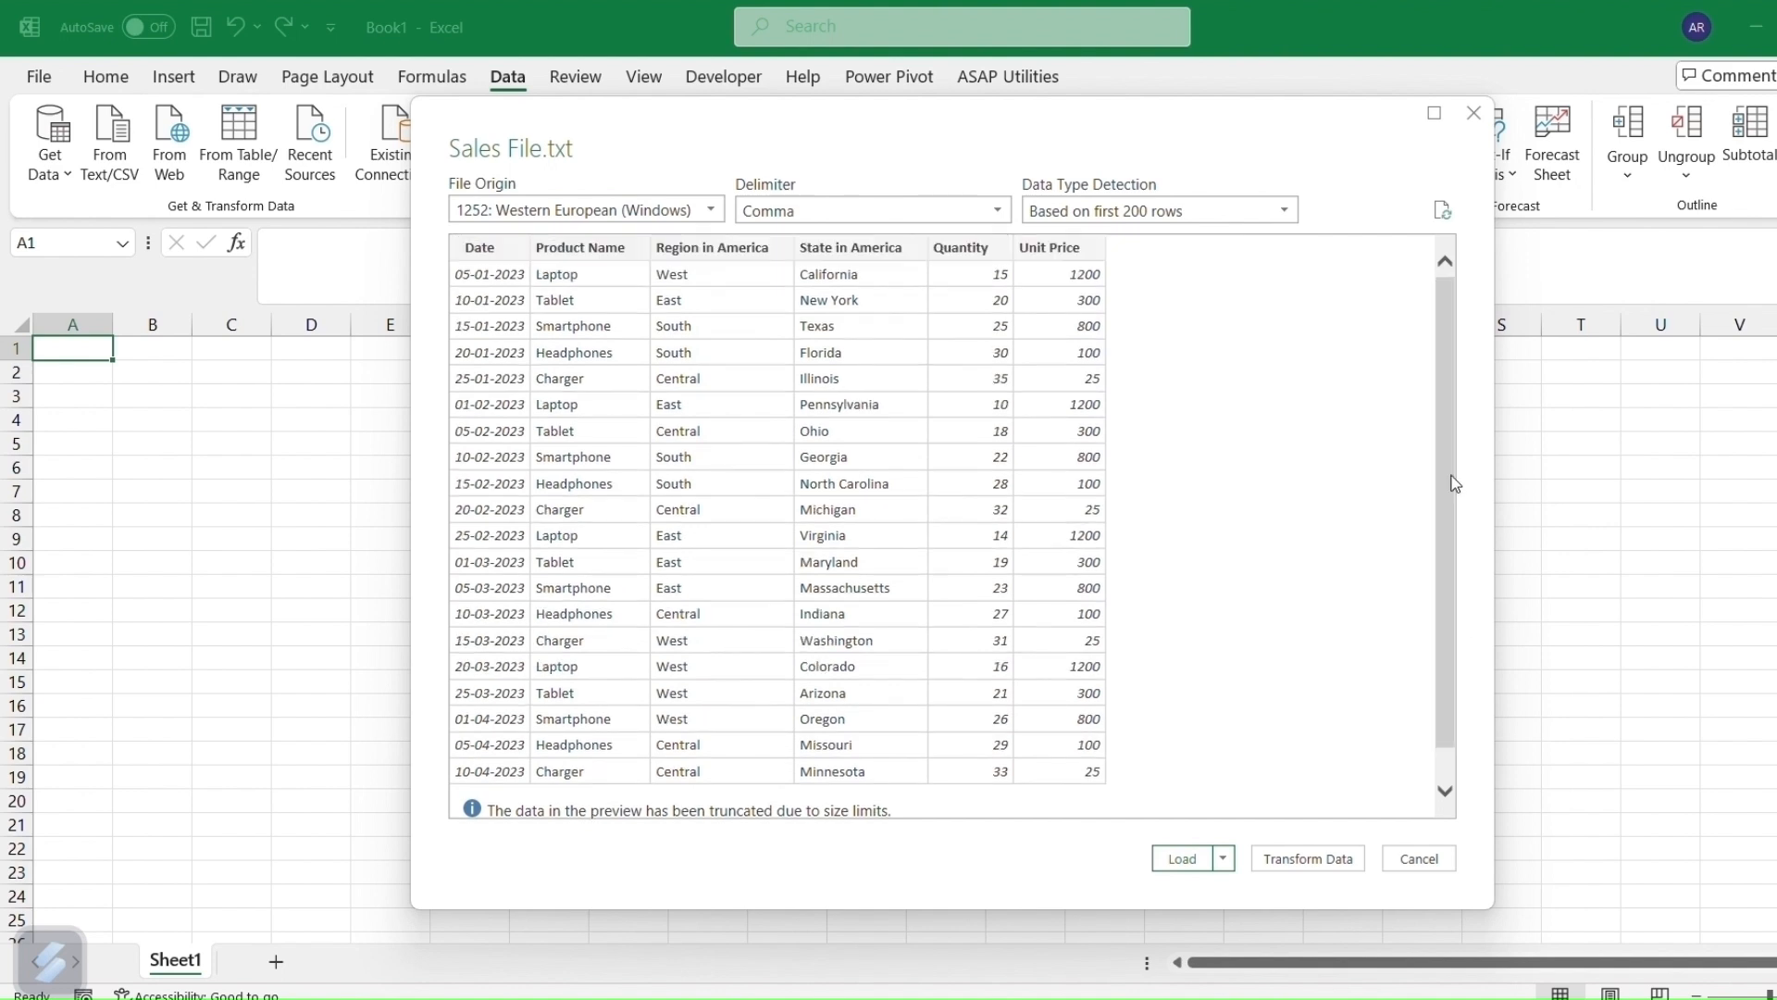
left_click(1183, 858)
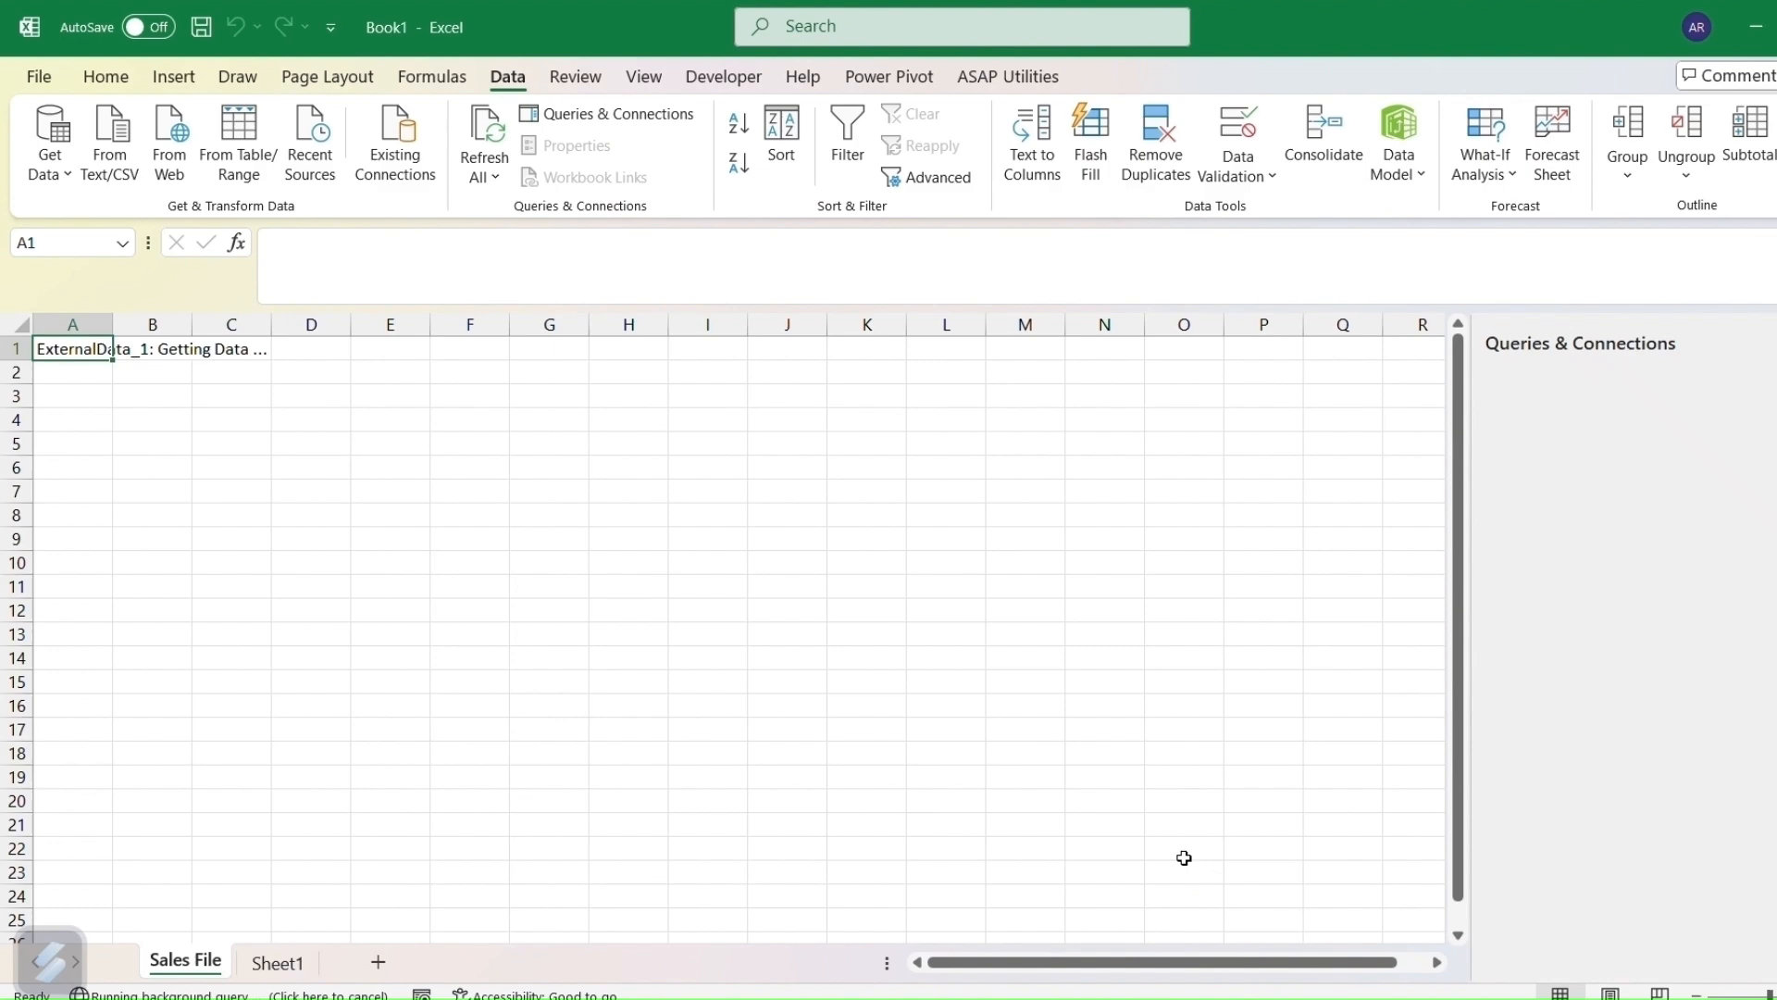
scroll(1147, 734, "down", 12)
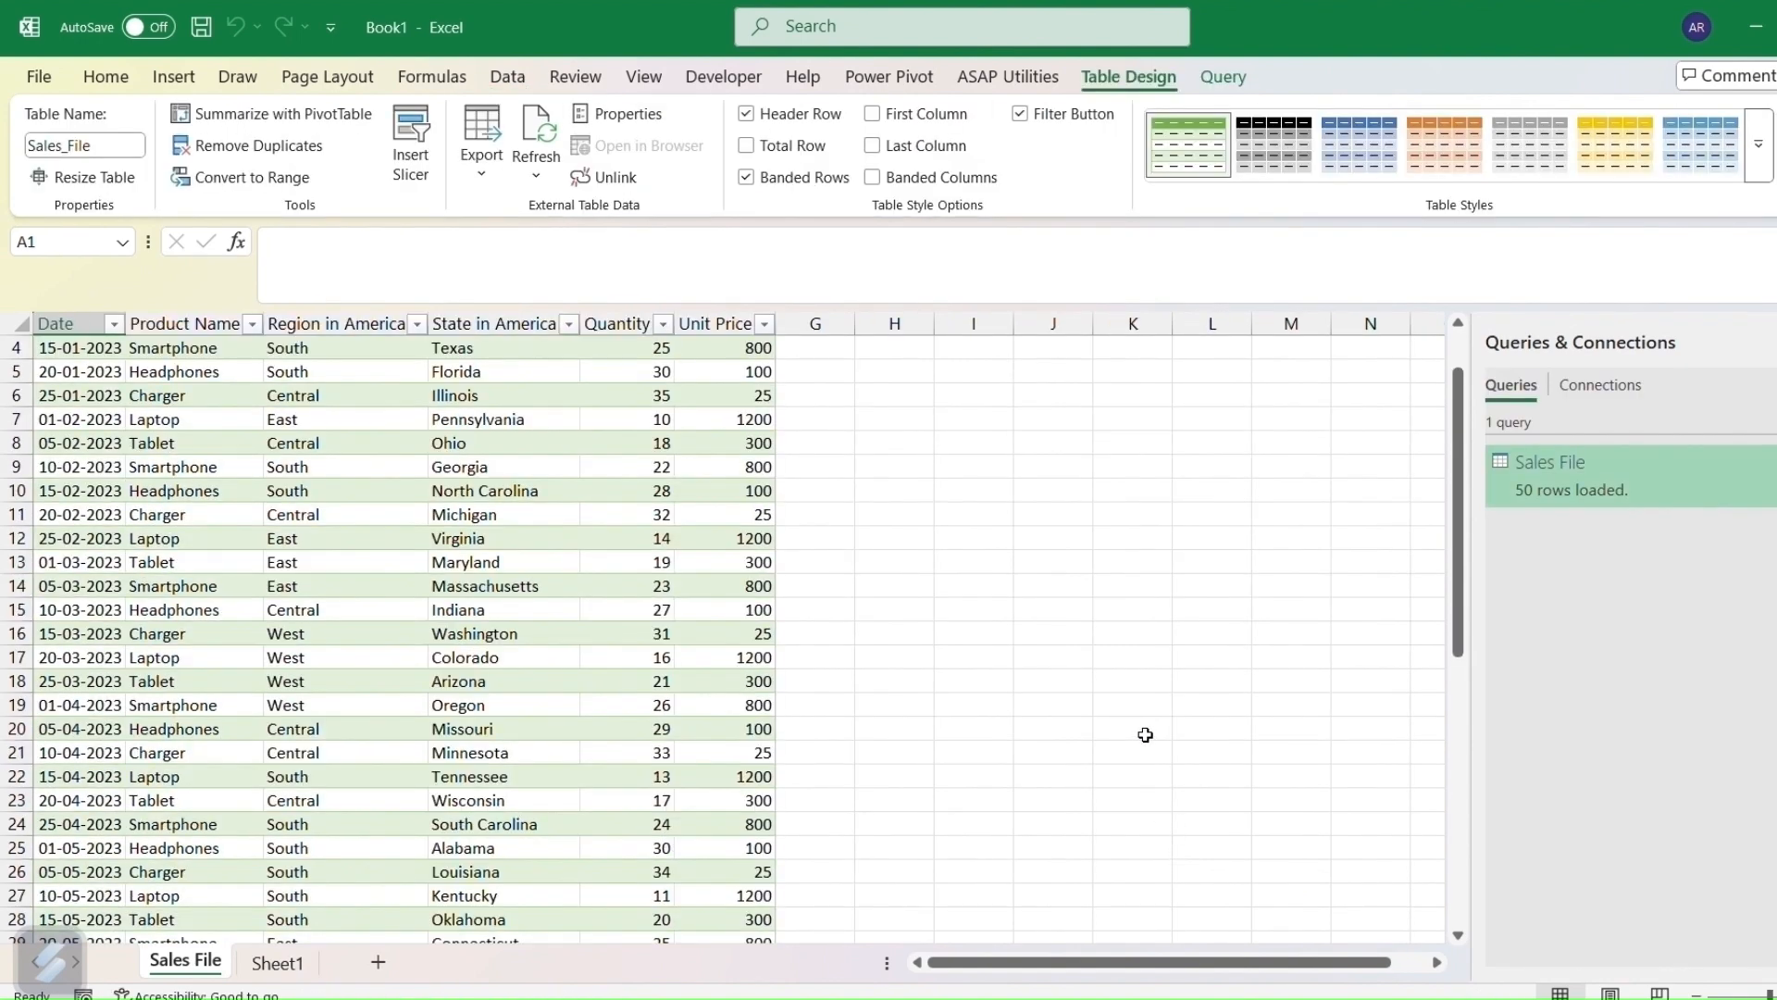
- Check the loaded Sales File rows through to the end of the table
scroll(1145, 734, "down", 1)
scroll(1145, 734, "up", 9)
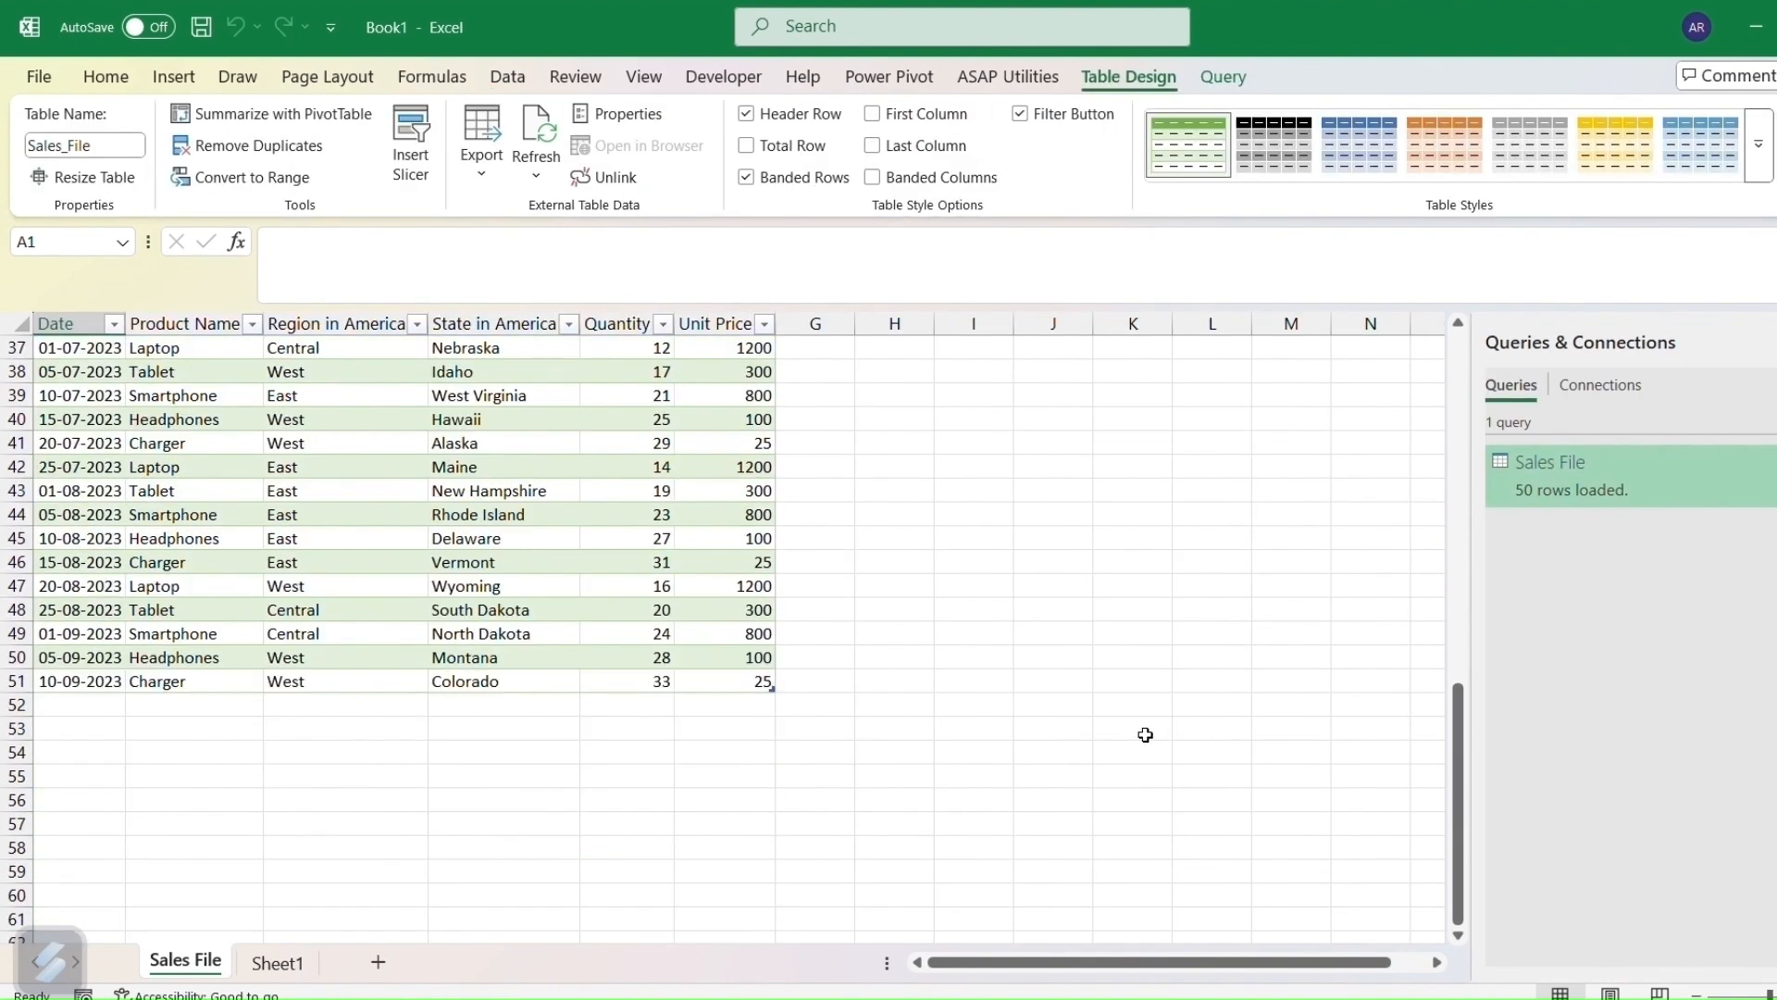
scroll(1145, 734, "up", 4)
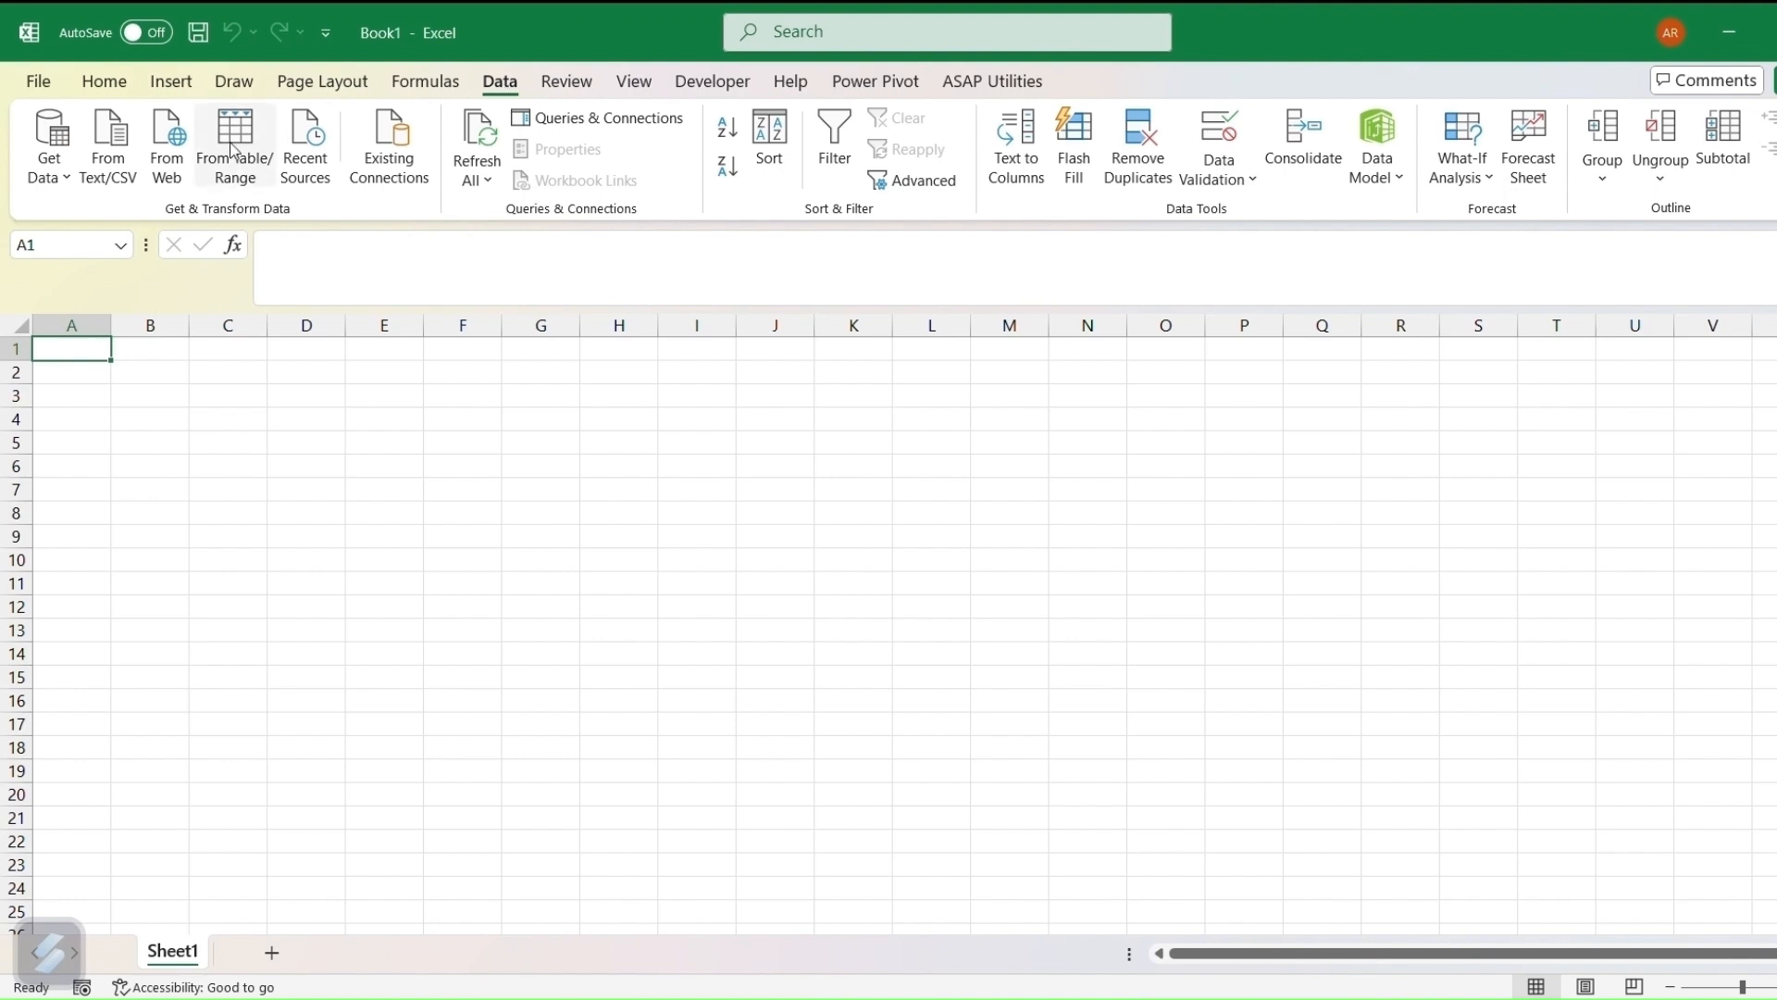
left_click(164, 184)
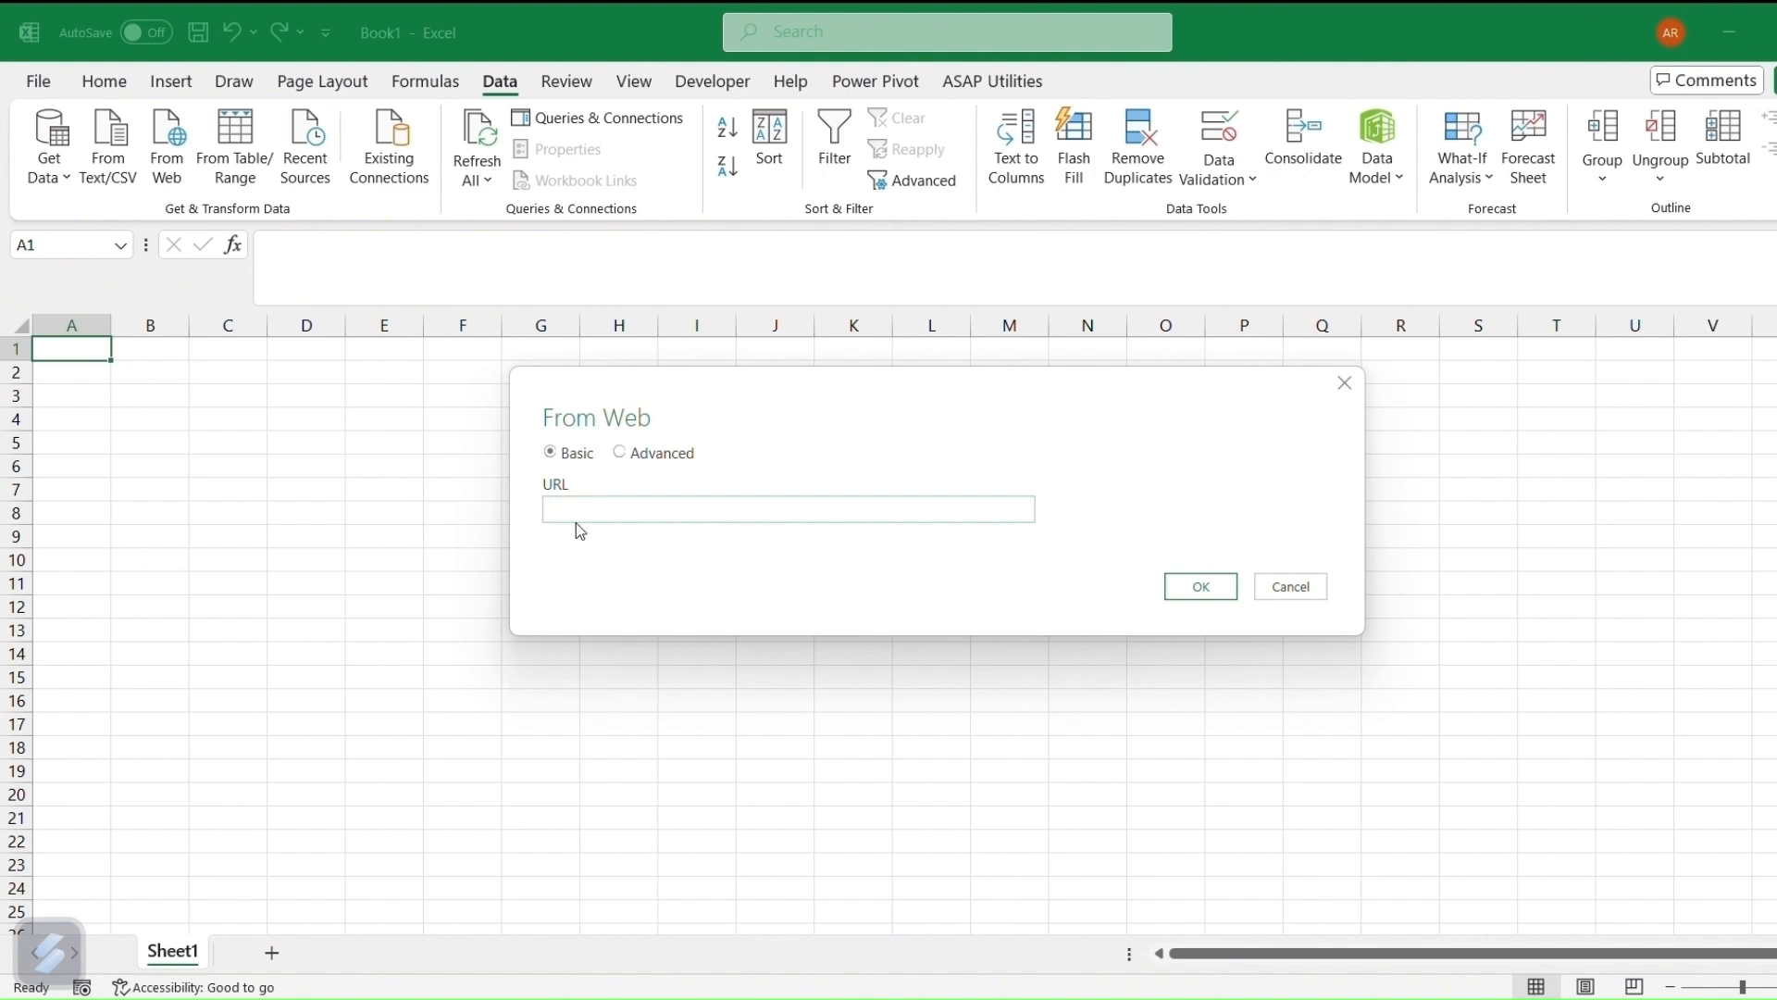
type("https://en.wikipedia.org/wiki/India#Administrative_divisions")
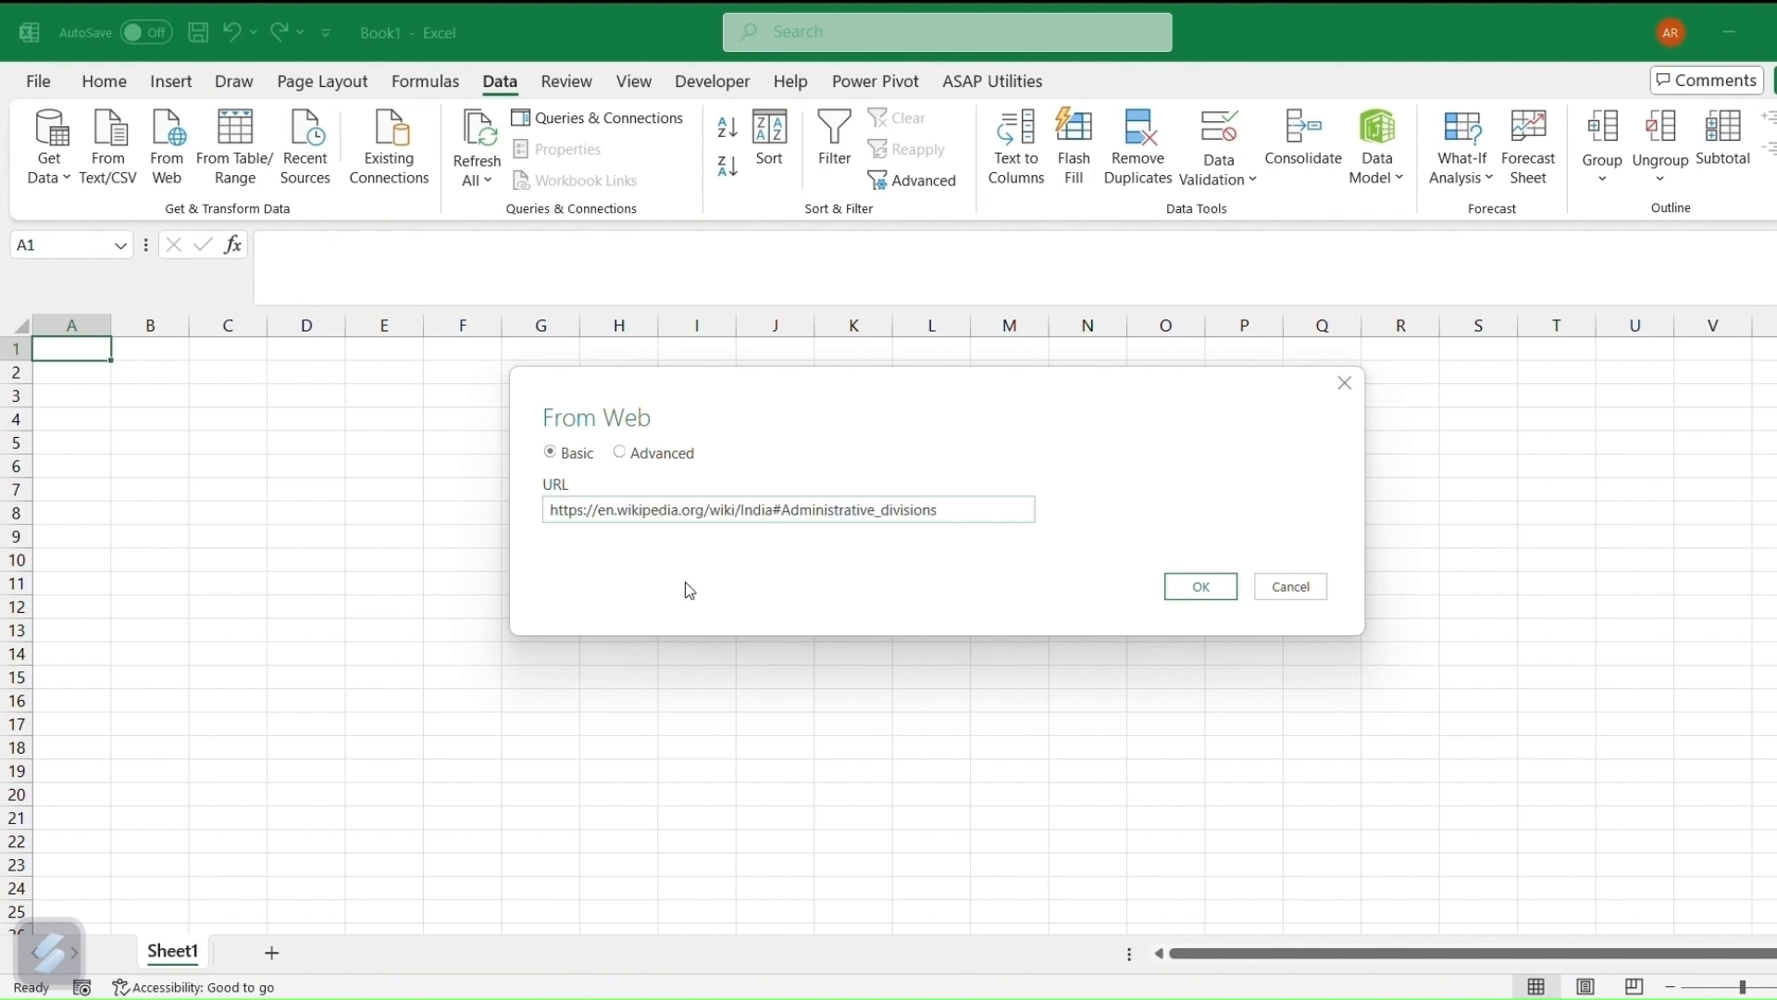
left_click(1201, 587)
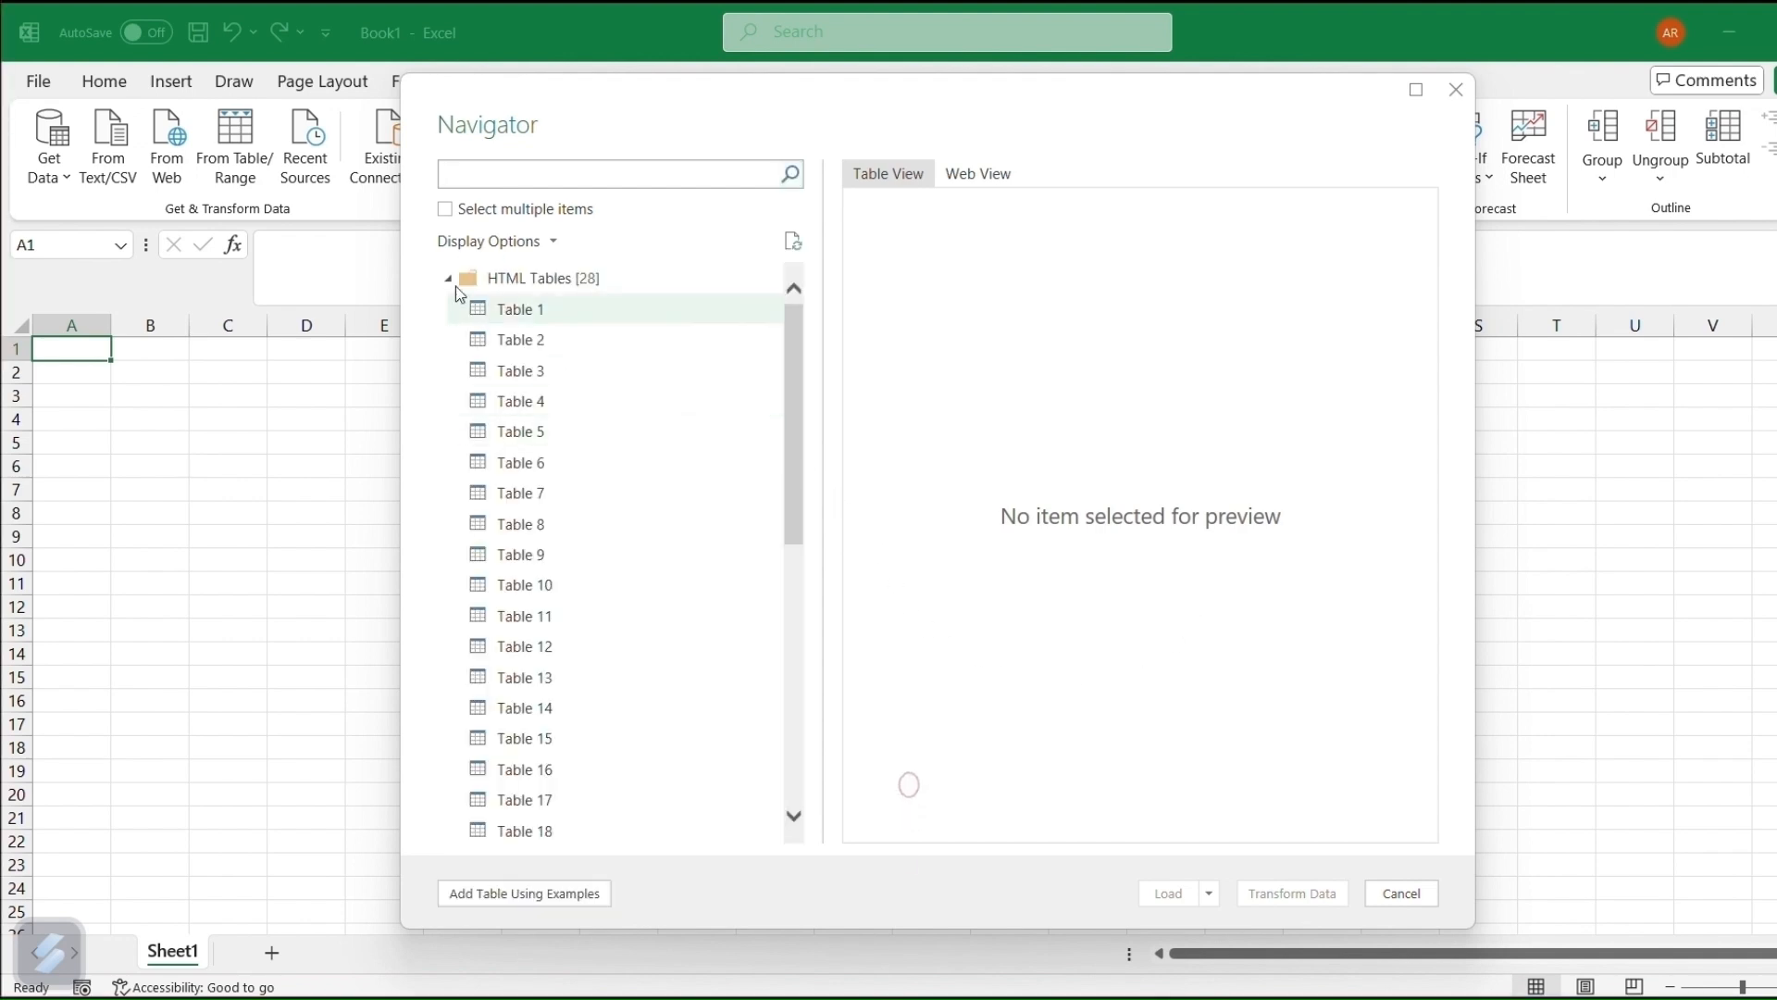
- Load the suggested Table 32 from the web page into a worksheet and look through its rows
left_click(503, 318)
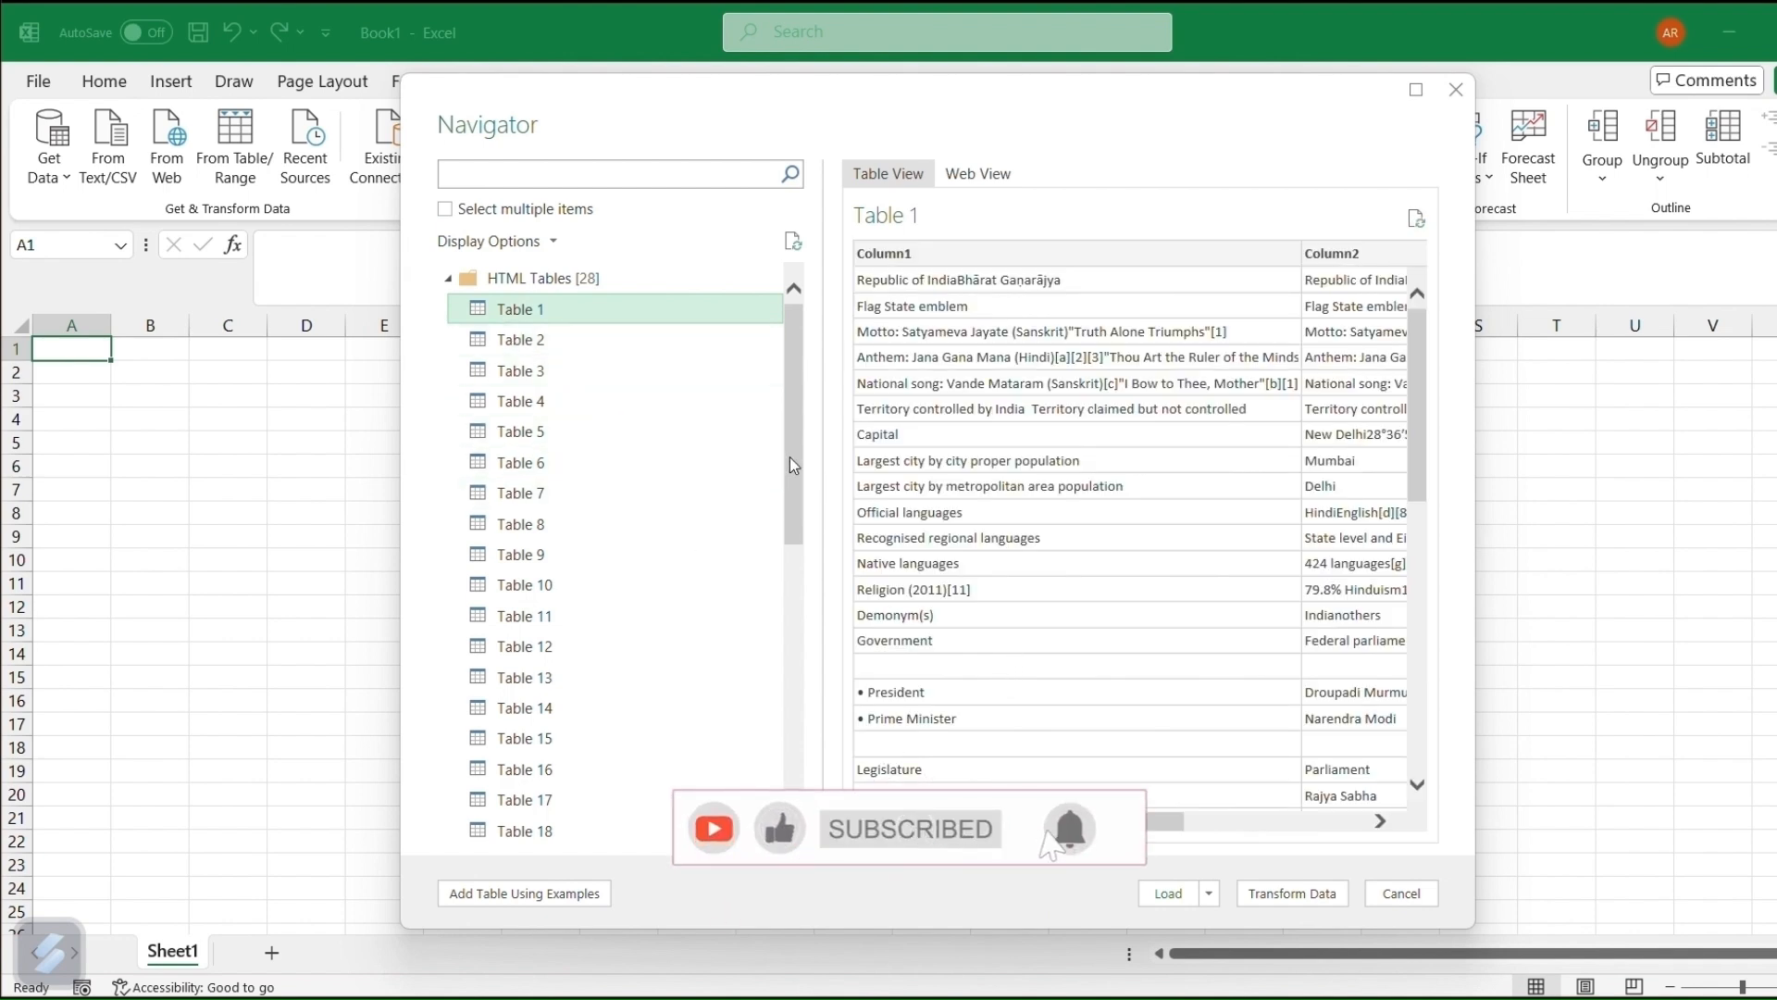
left_click_drag(791, 457, 794, 726)
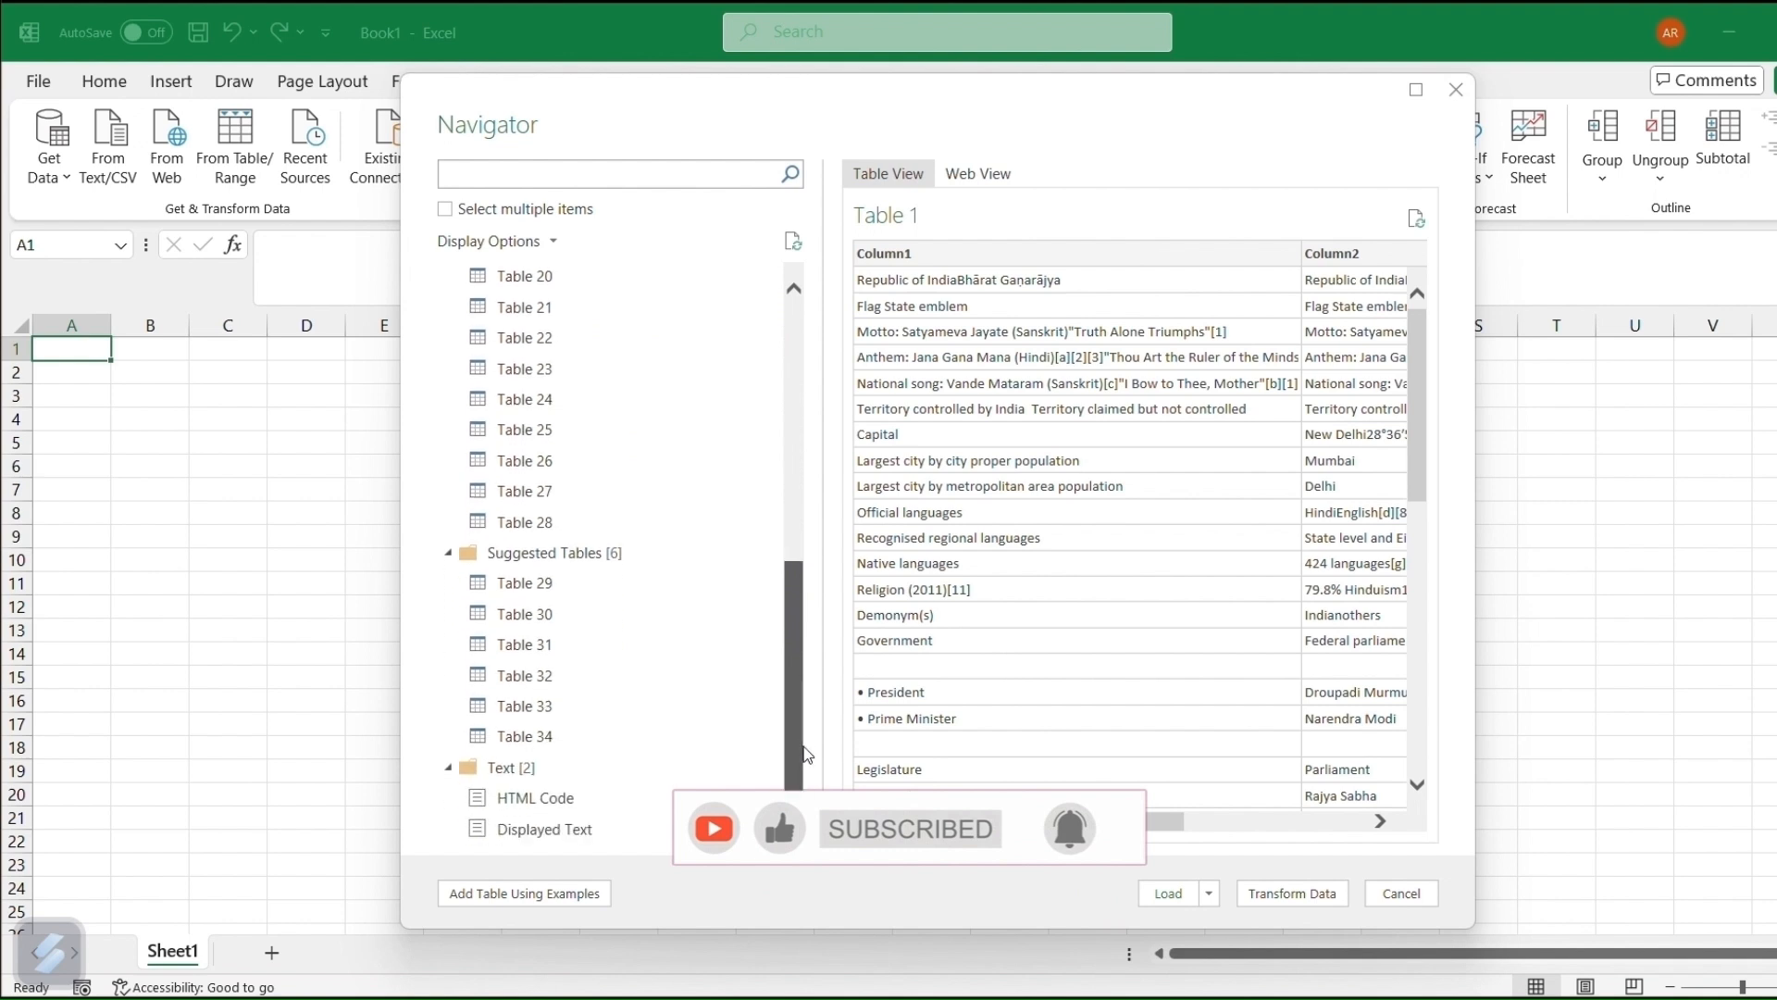
left_click(576, 678)
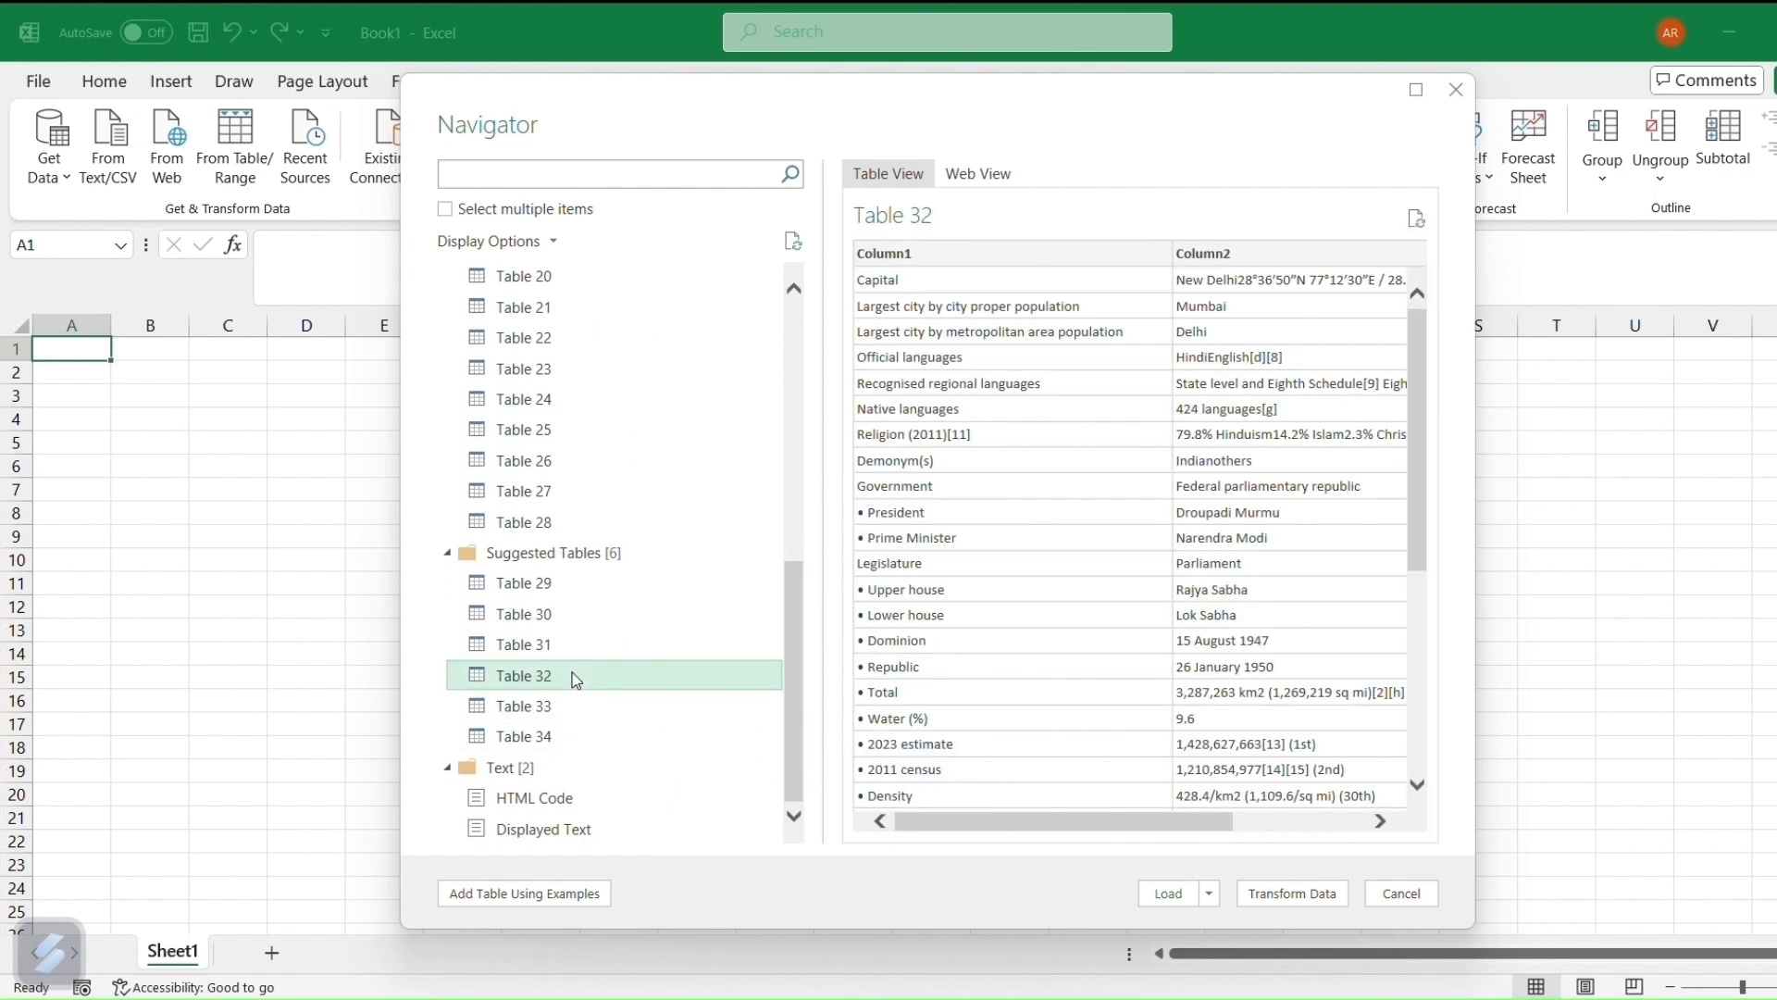
left_click_drag(1103, 823, 1007, 857)
left_click(1175, 896)
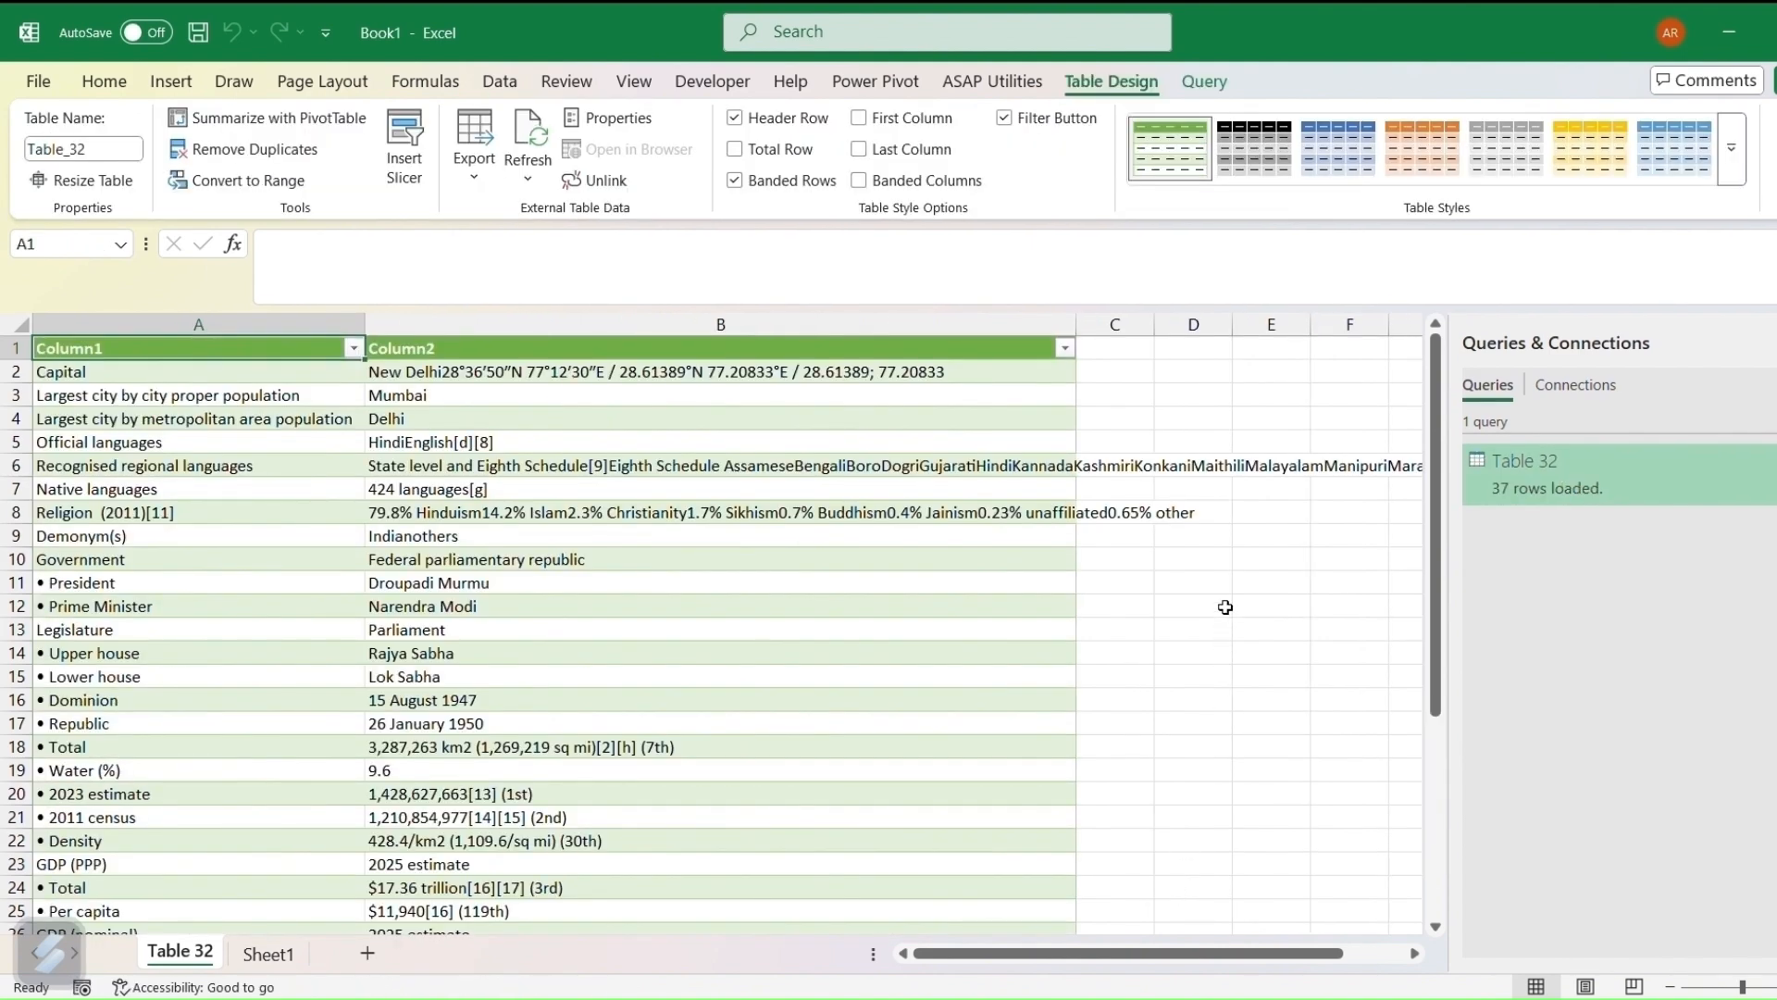
scroll(1225, 606, "down", 4)
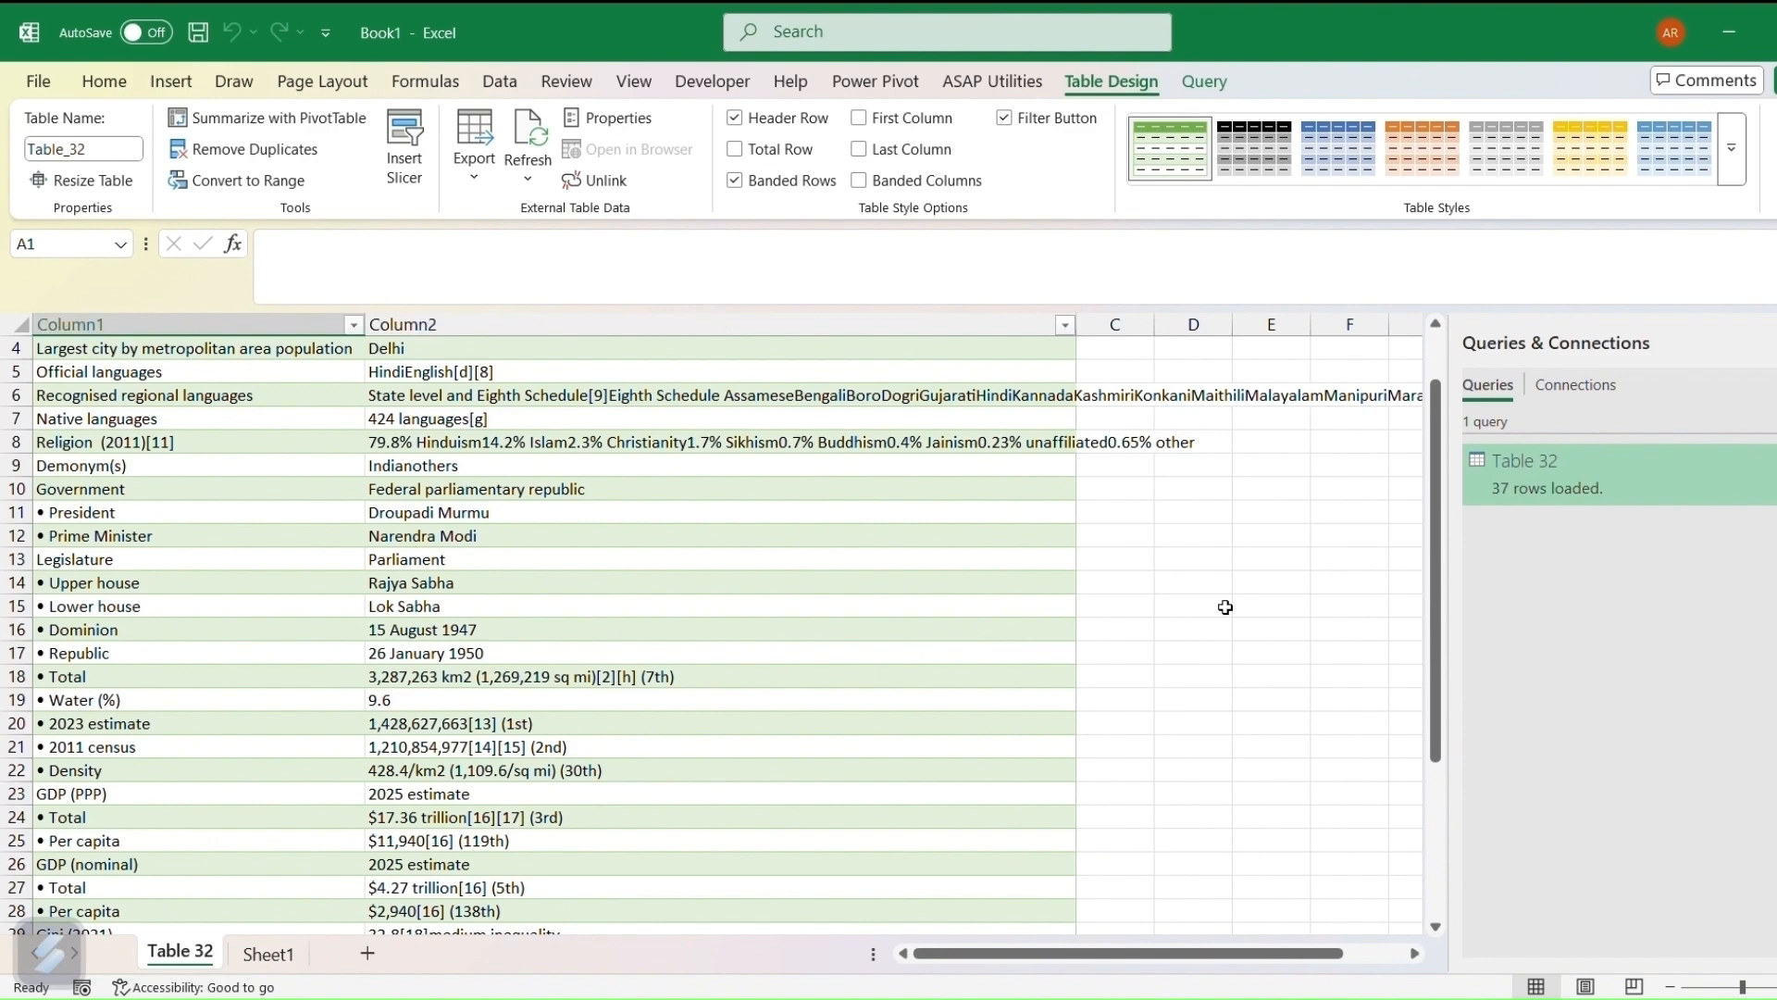
scroll(1223, 606, "down", 2)
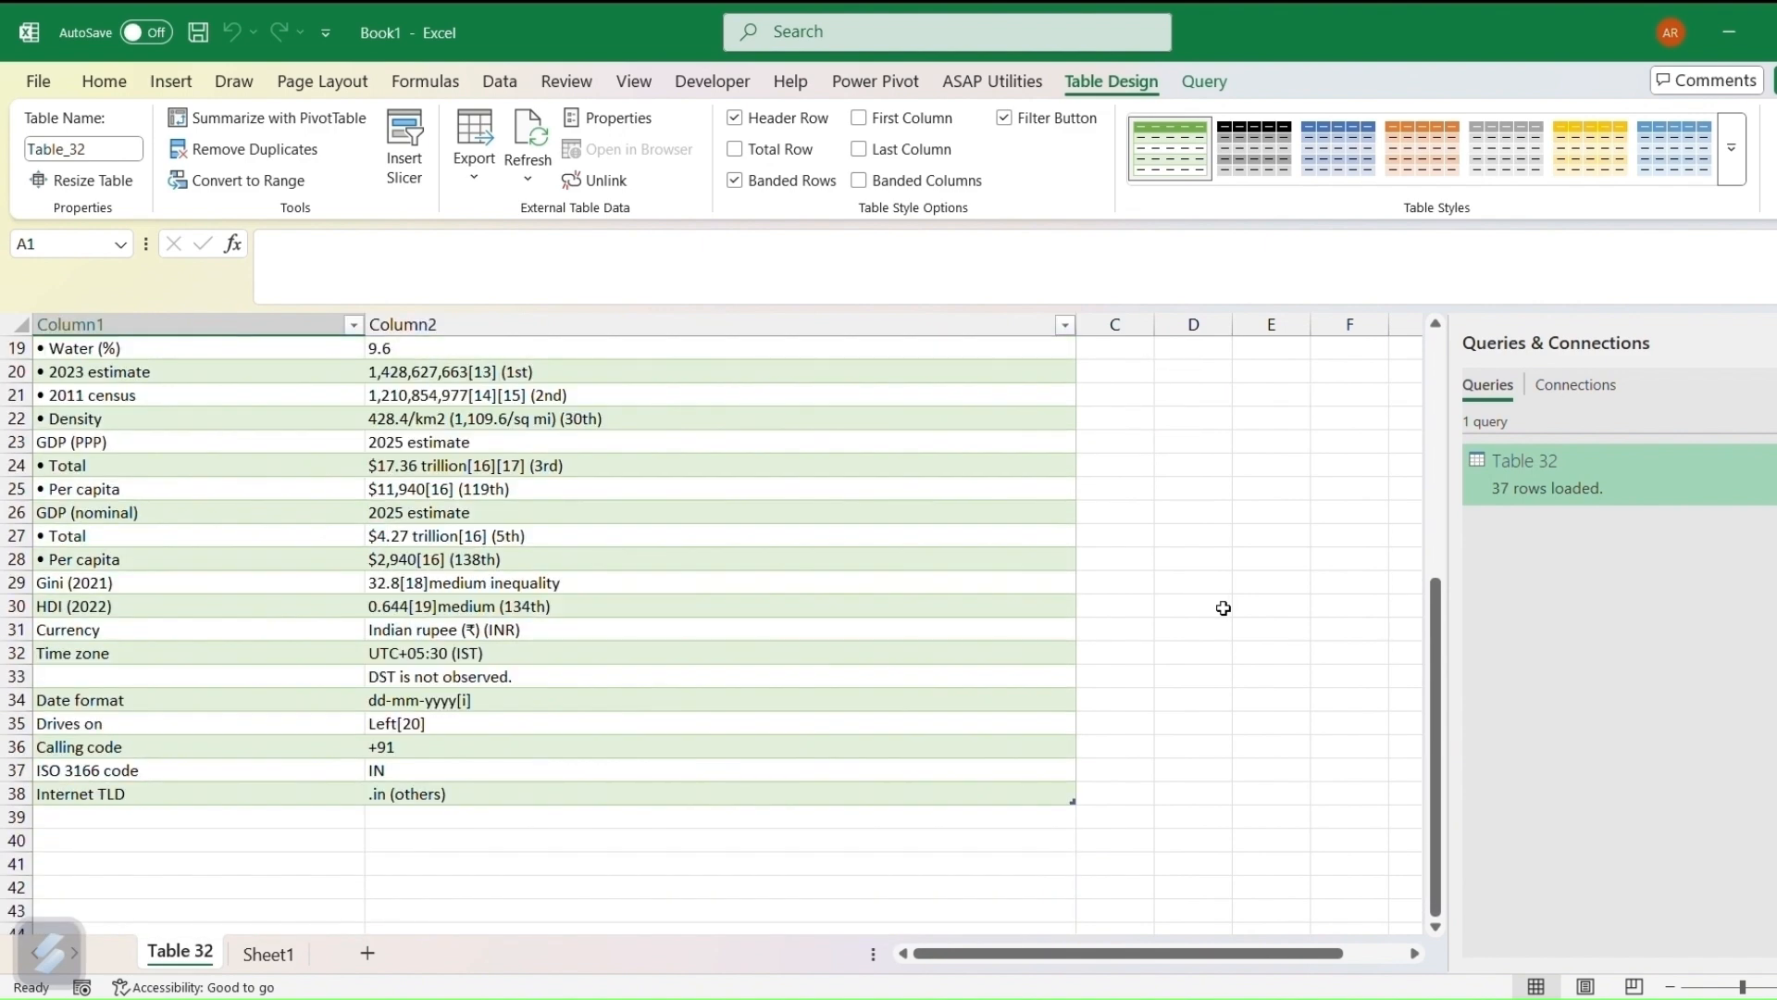
scroll(1222, 608, "up", 6)
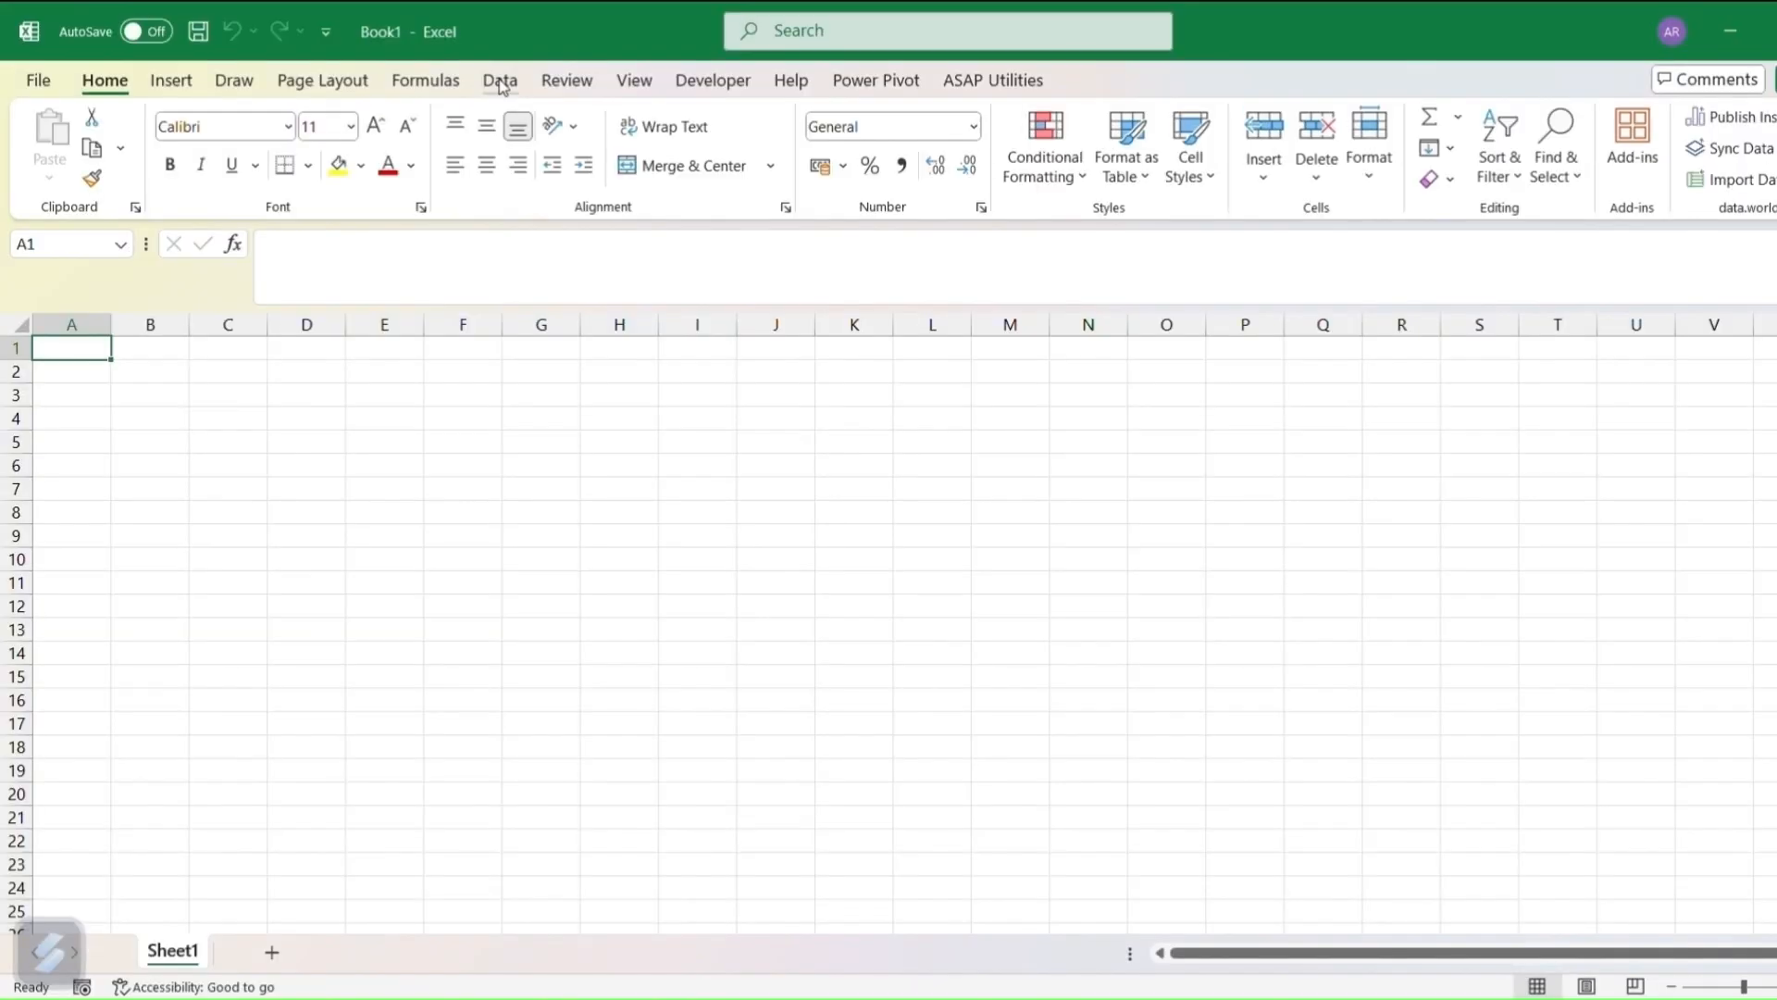
- In the new blank workbook, import the PDF file Sales File from the Presentation folder on the Desktop
left_click(501, 86)
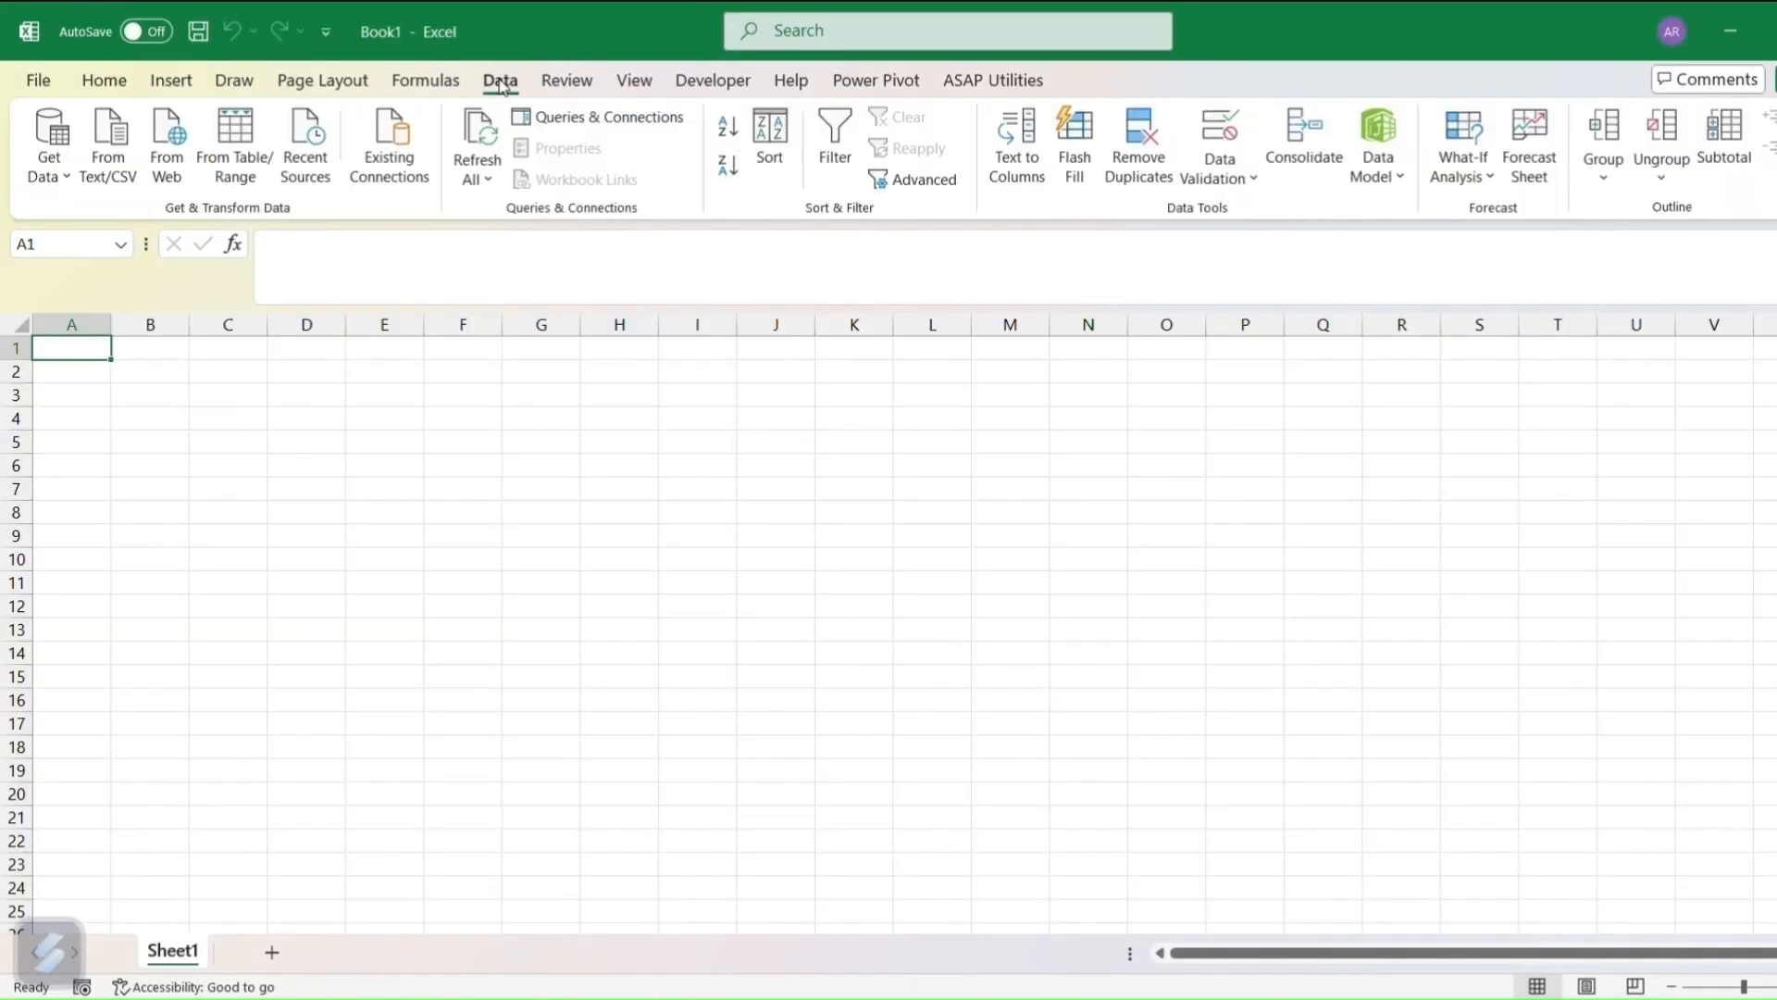
left_click(50, 181)
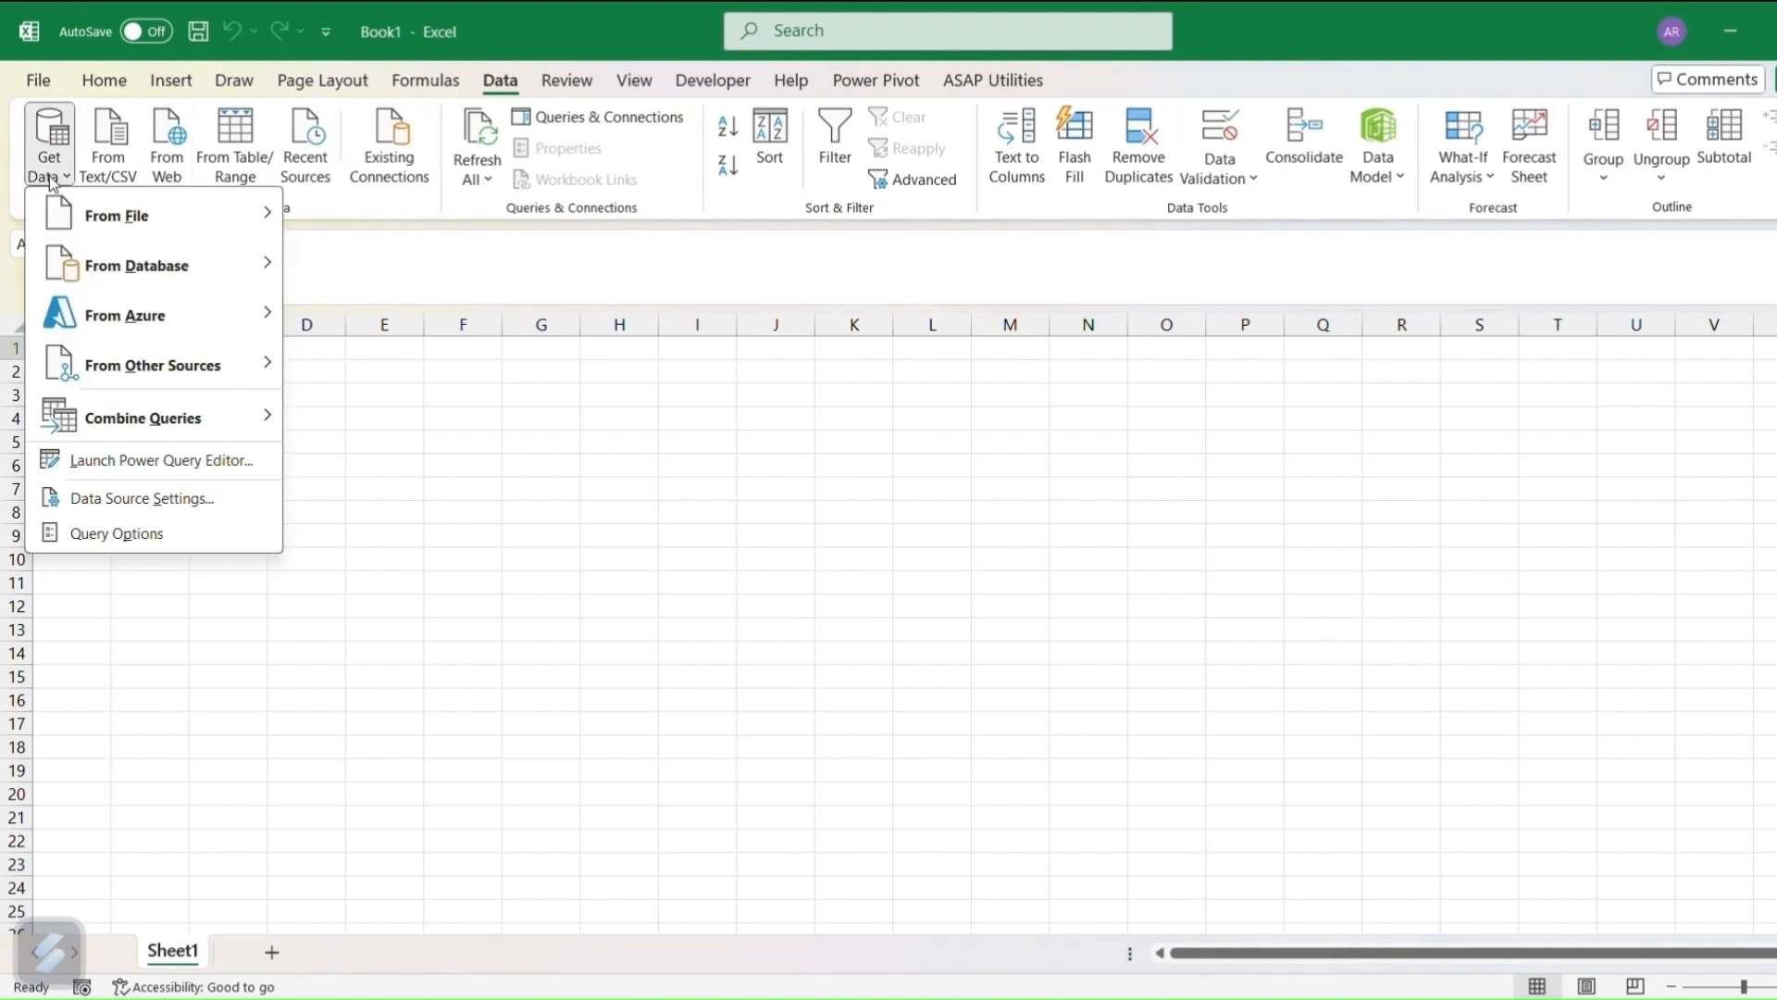
mouse_move(63, 218)
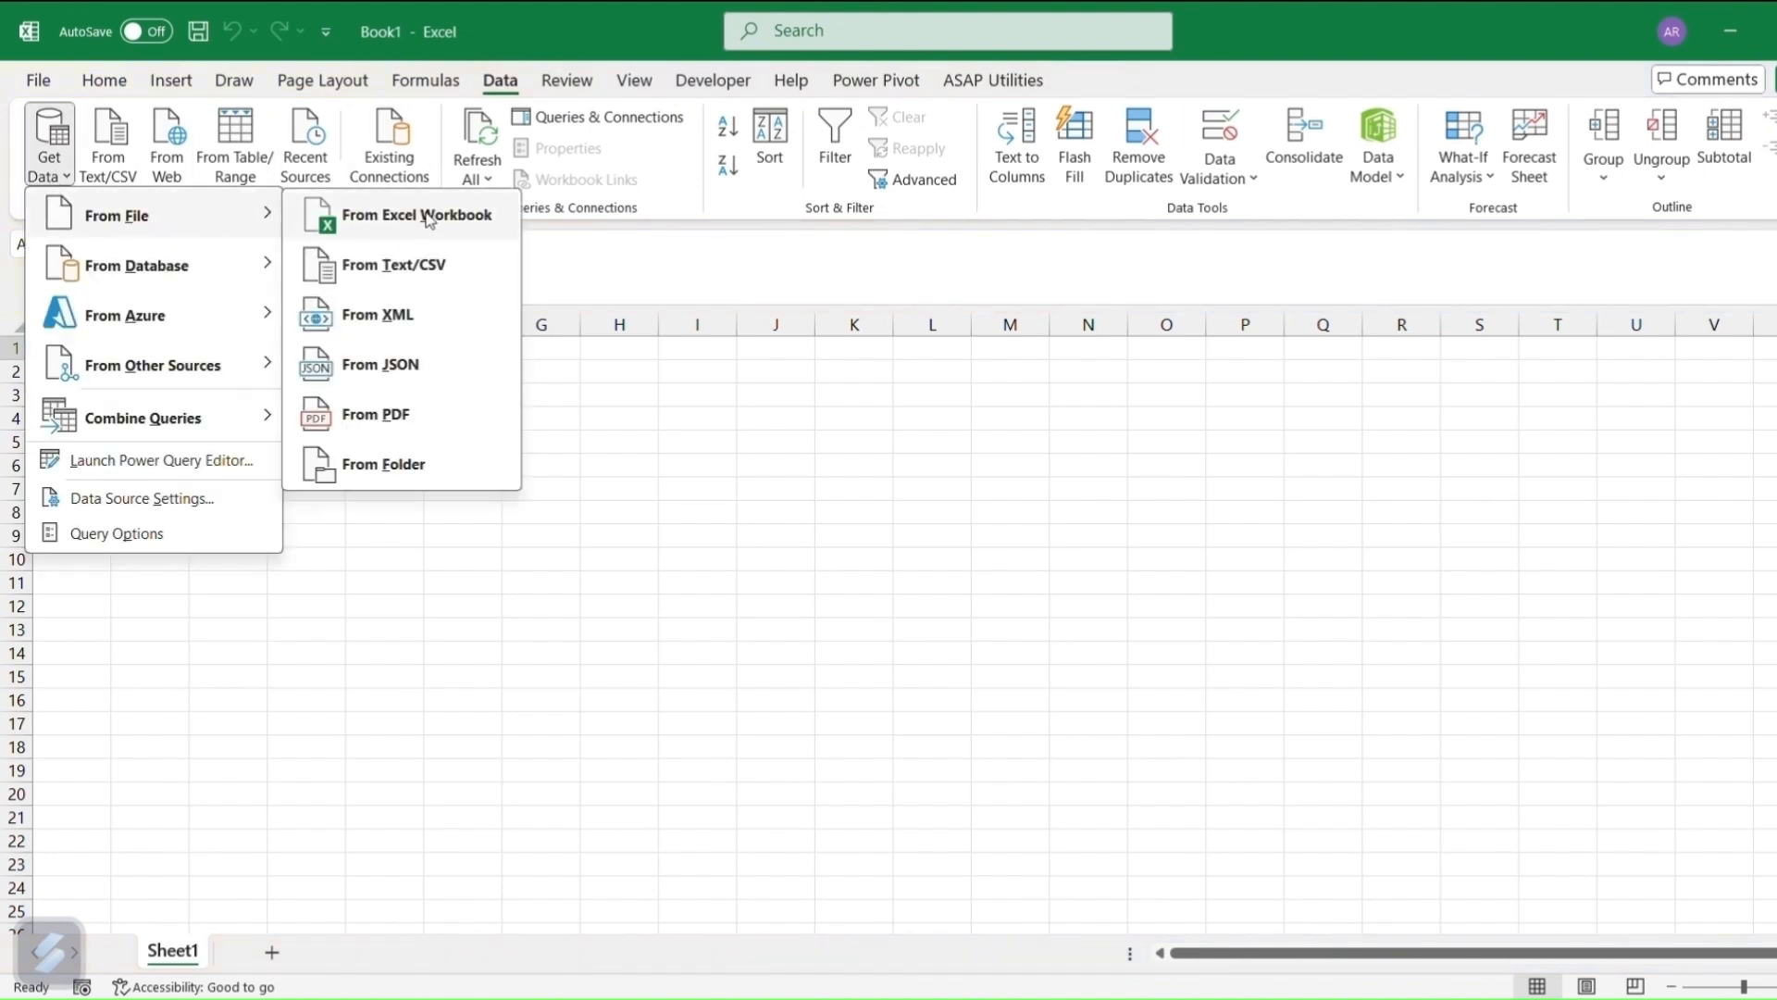
left_click(430, 421)
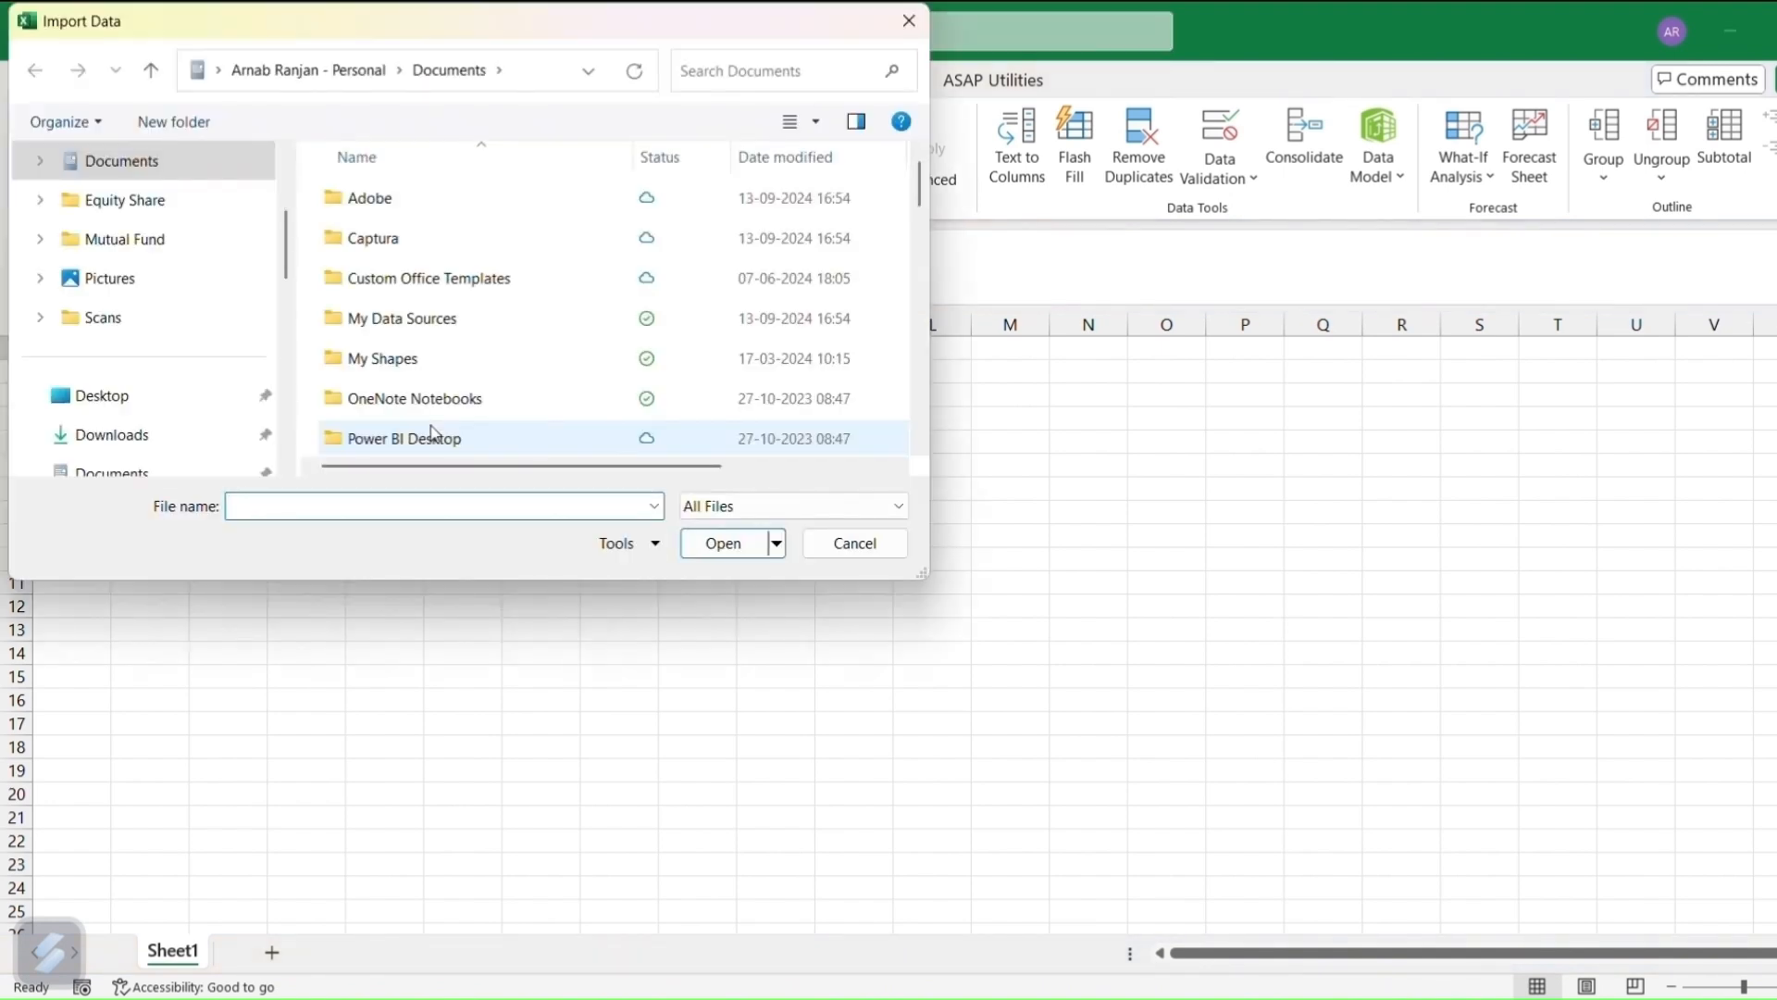
left_click(154, 395)
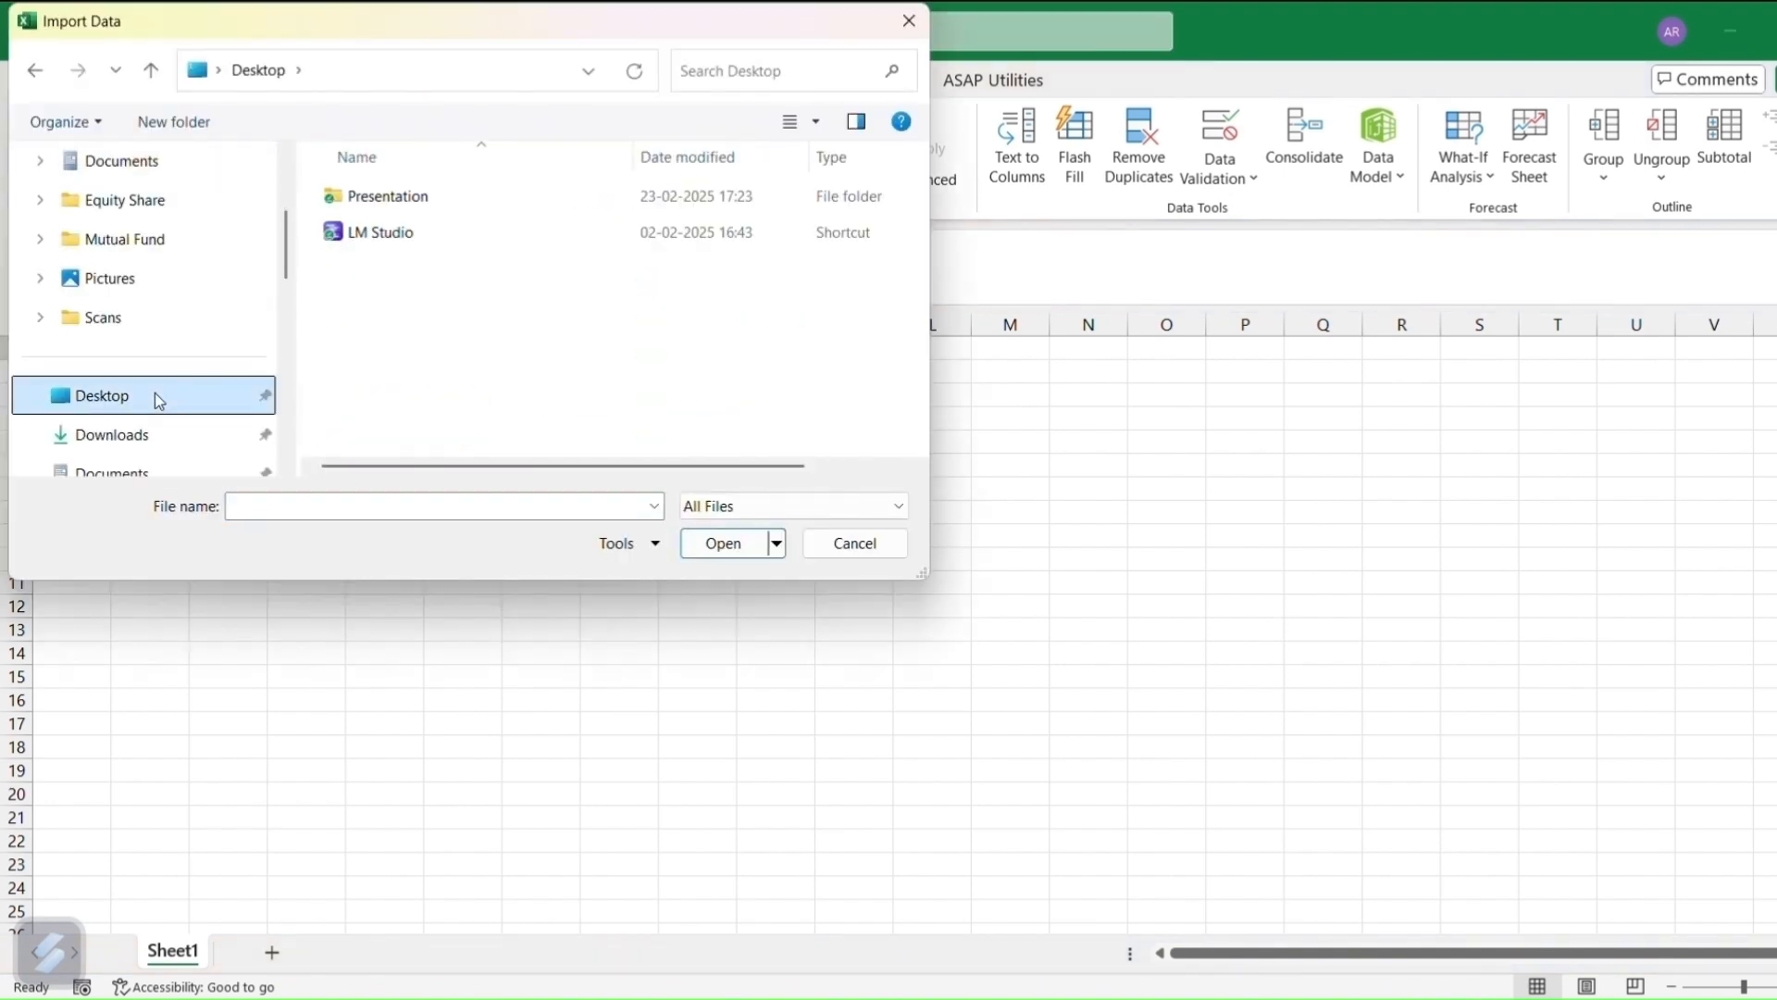
double_click(422, 206)
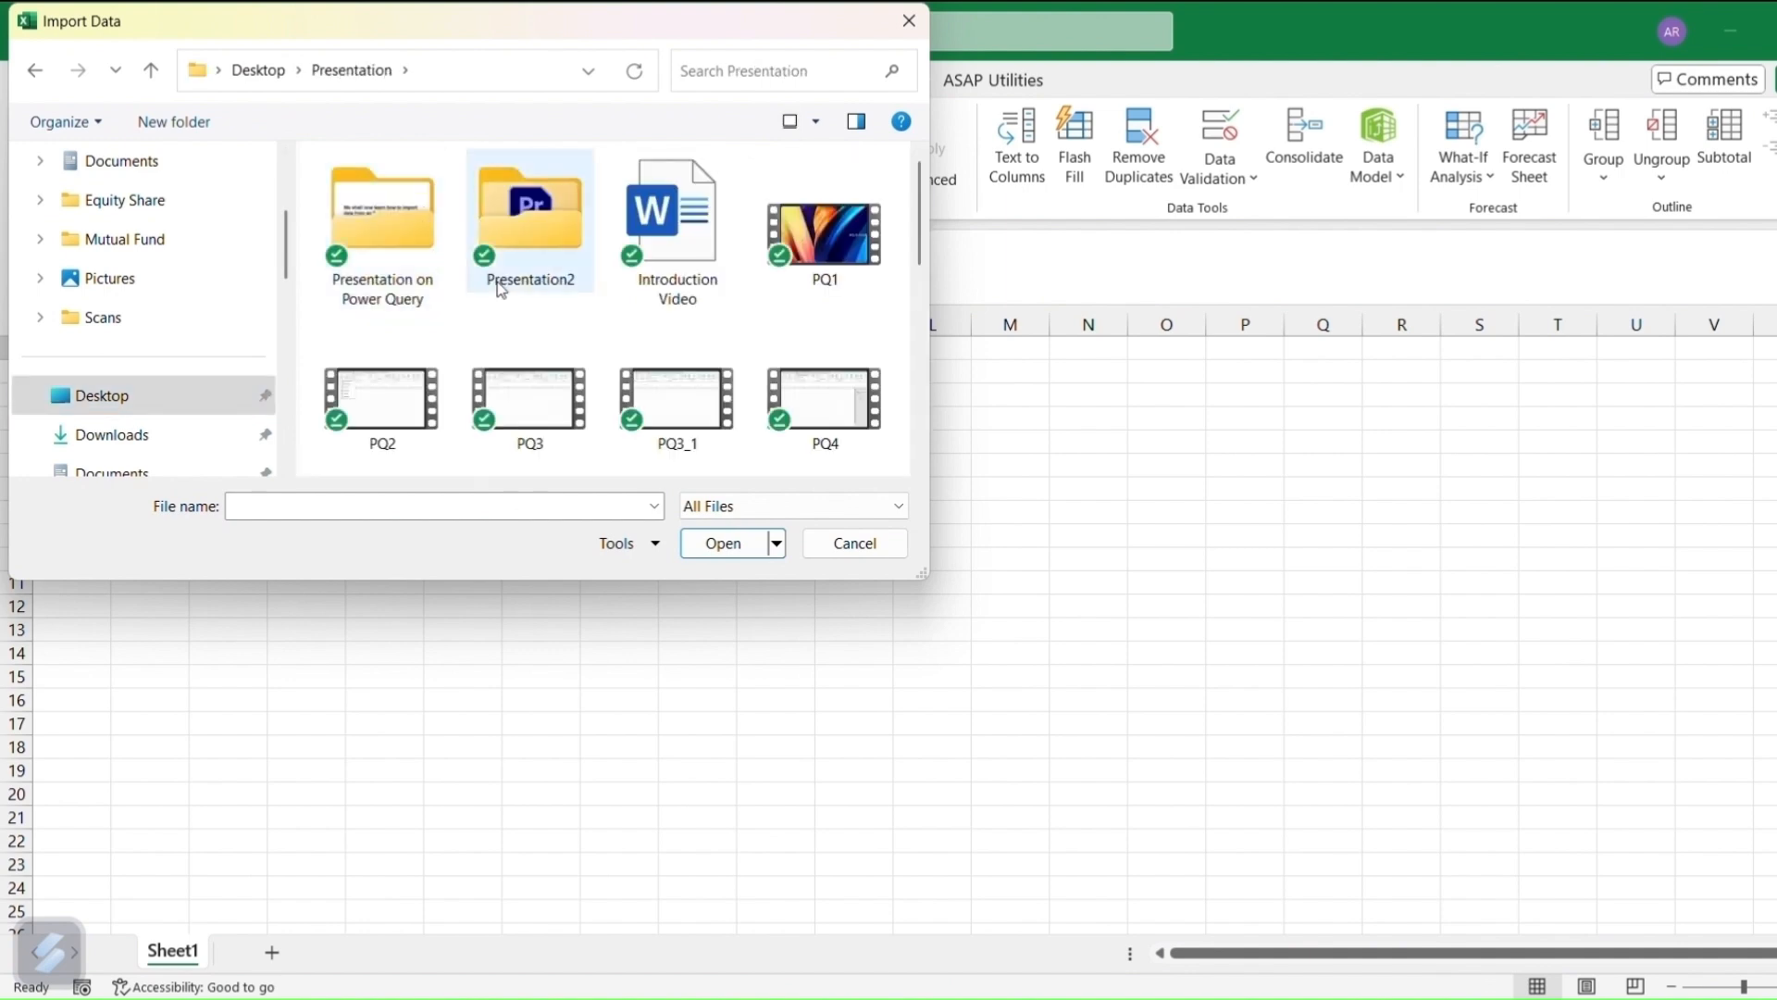
scroll(607, 301, "down", 3)
left_click(532, 442)
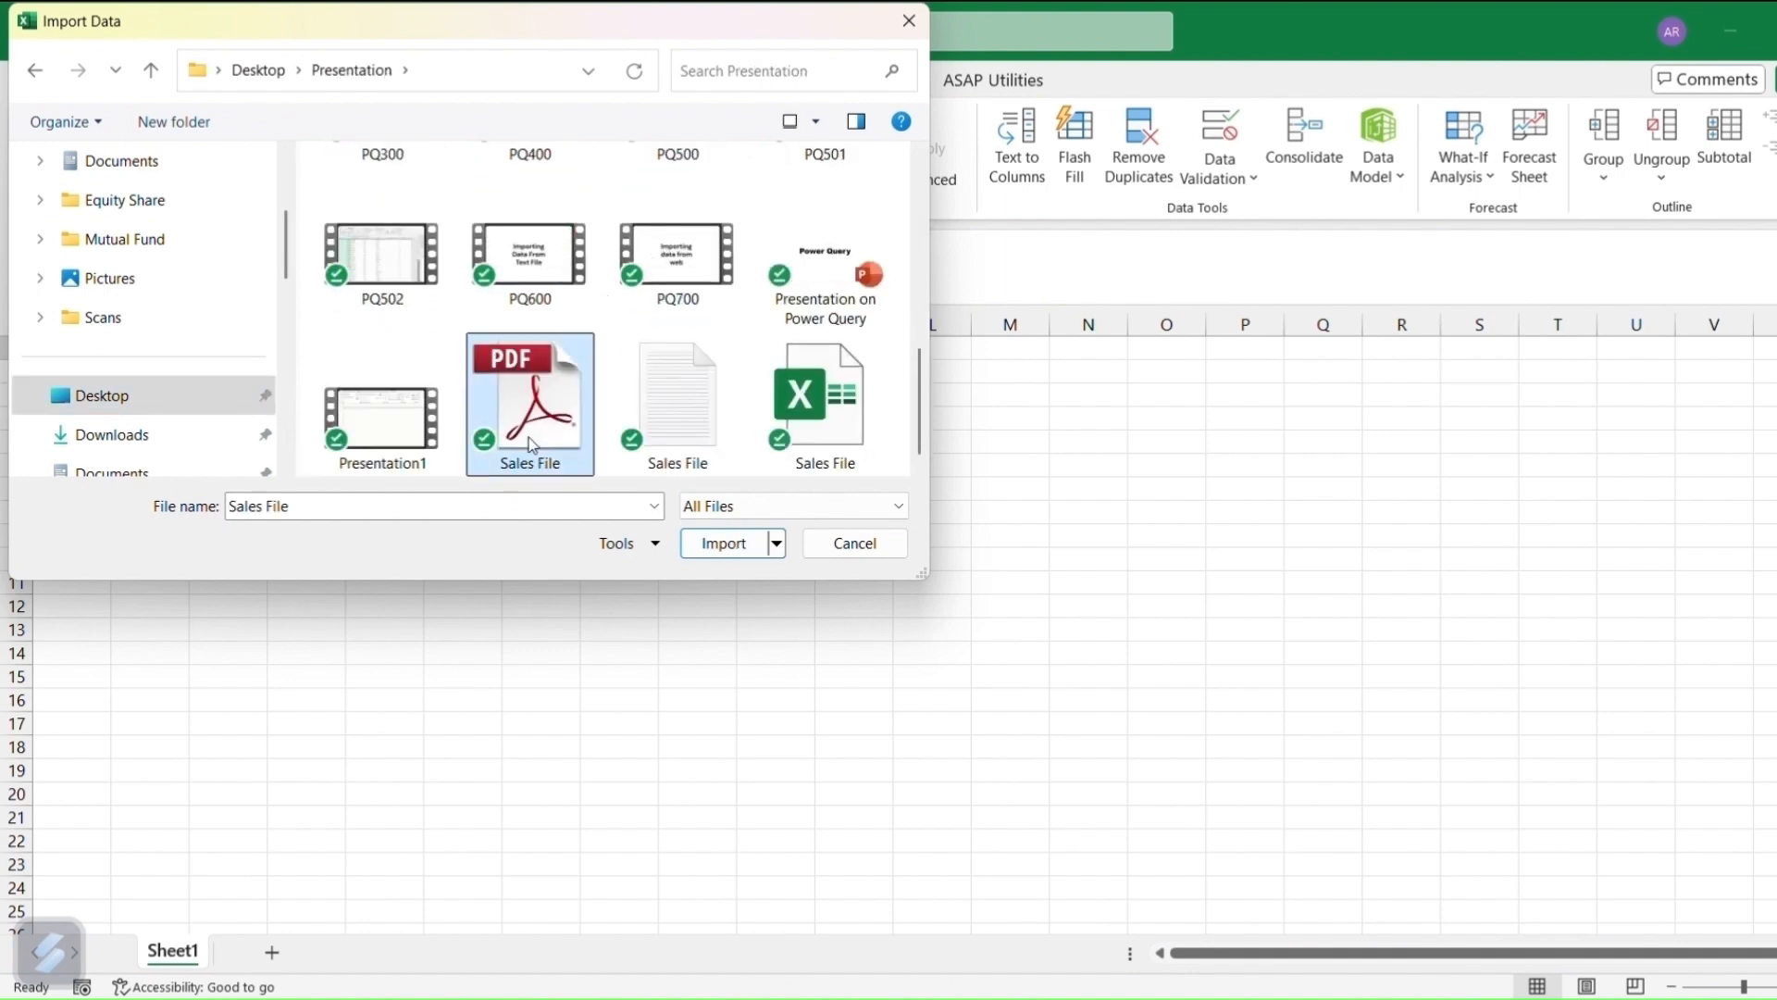
left_click(726, 548)
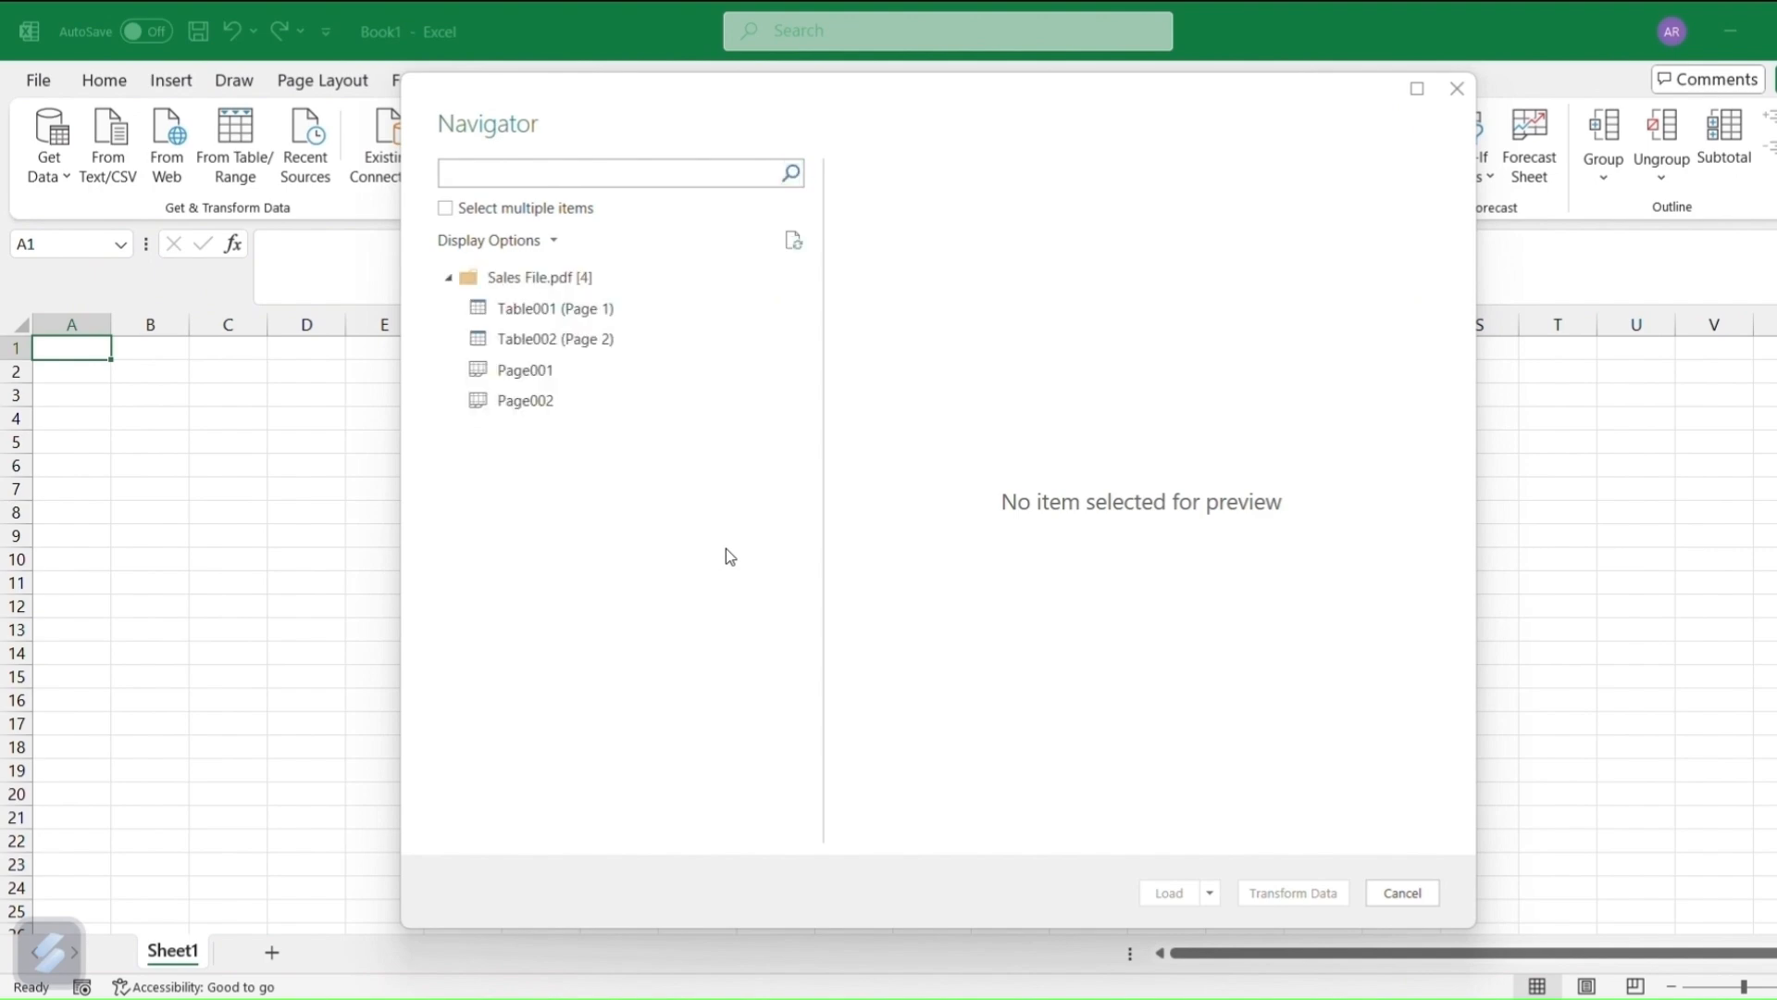
- Preview the PDF's two tables, select both Table001 (Page 1) and Table002 (Page 2), and open them for transformation
left_click(558, 315)
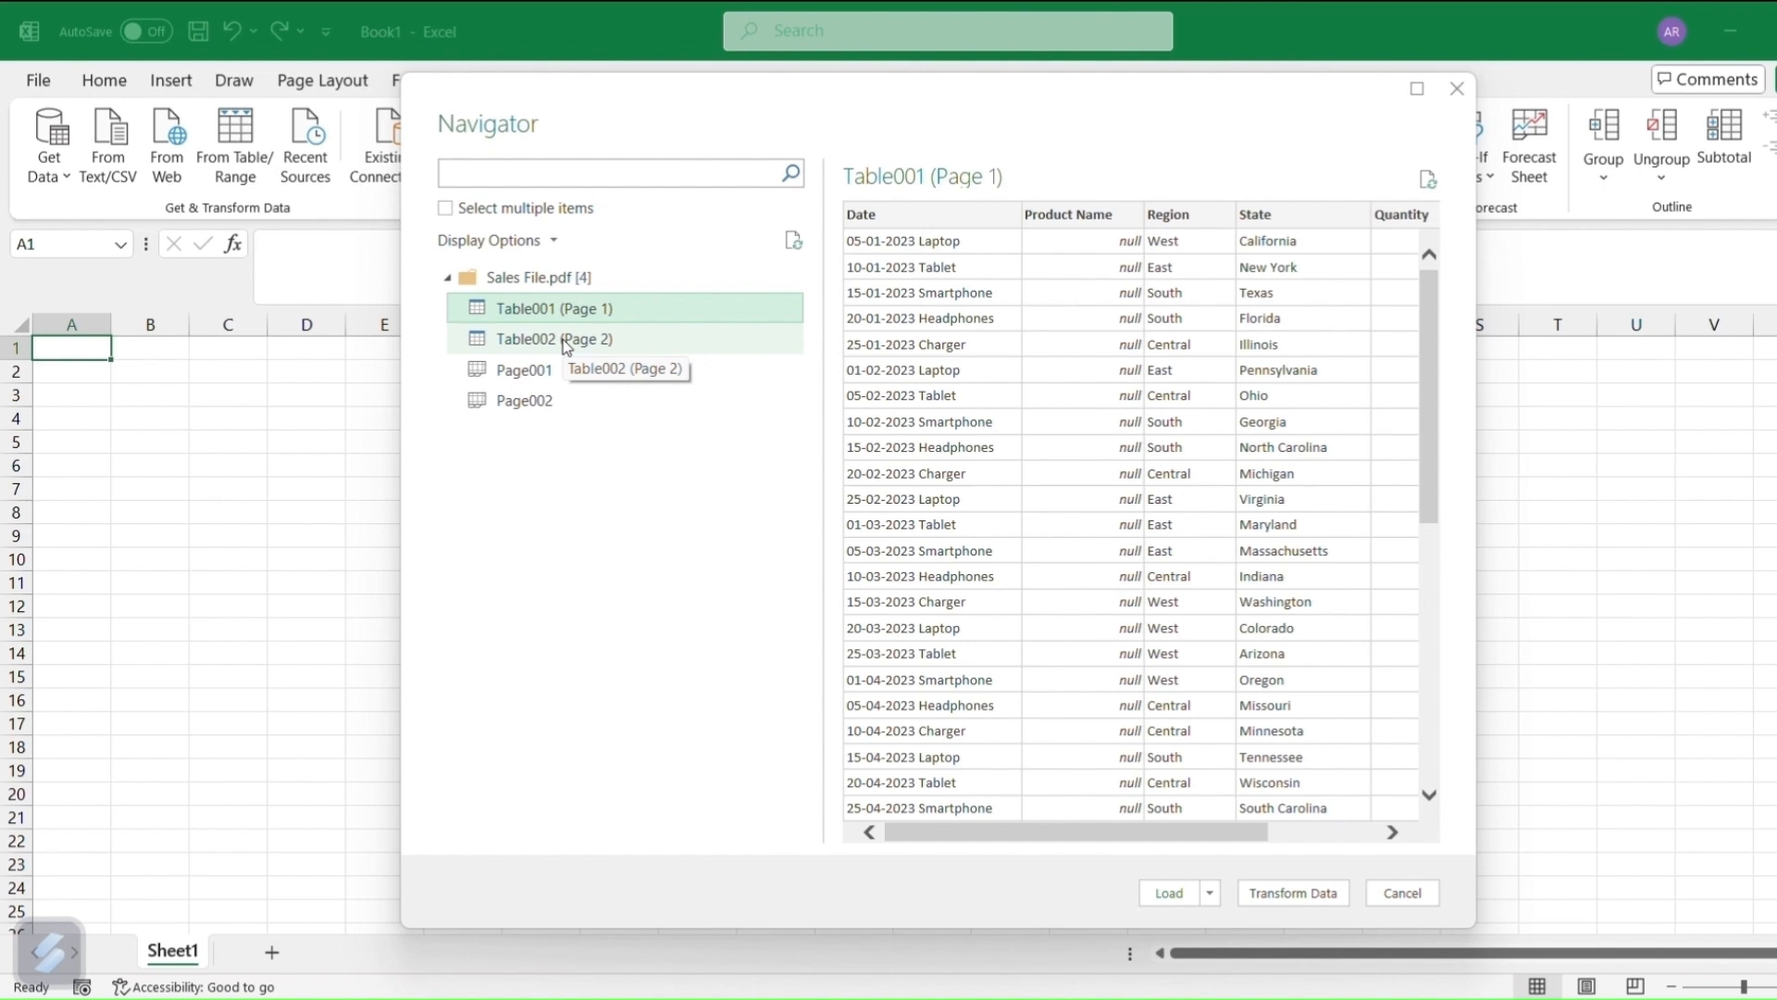
left_click(566, 343)
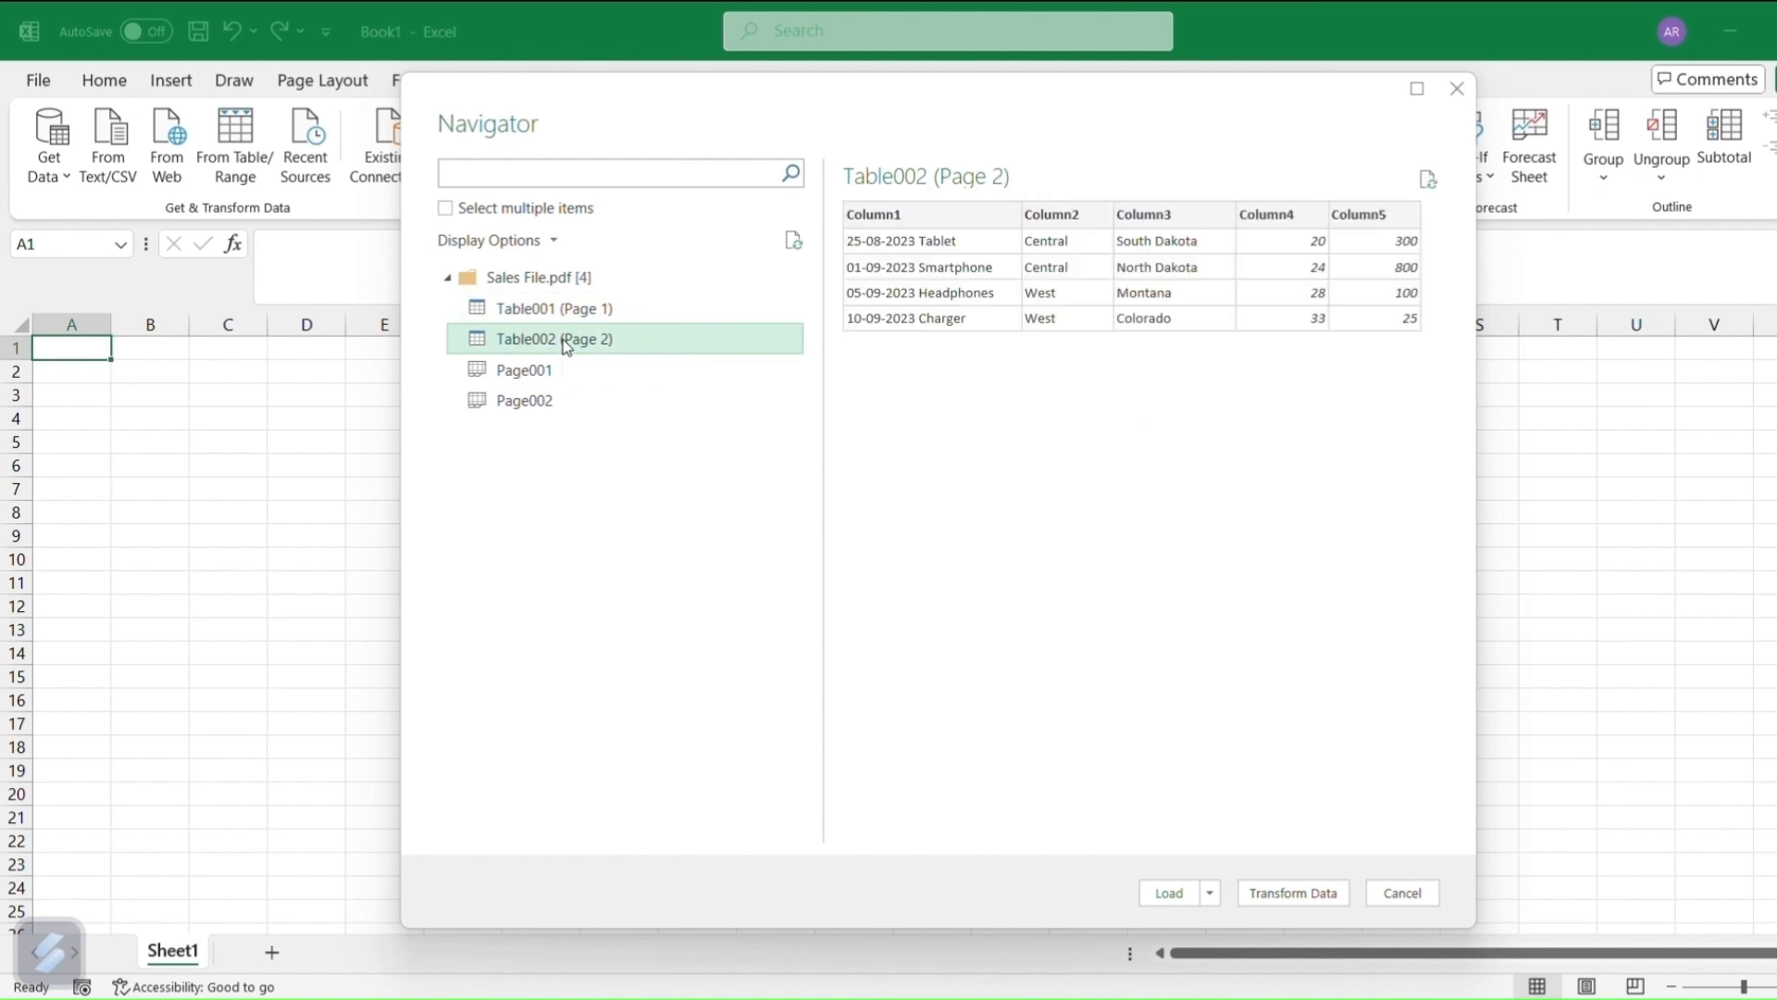
left_click(447, 211)
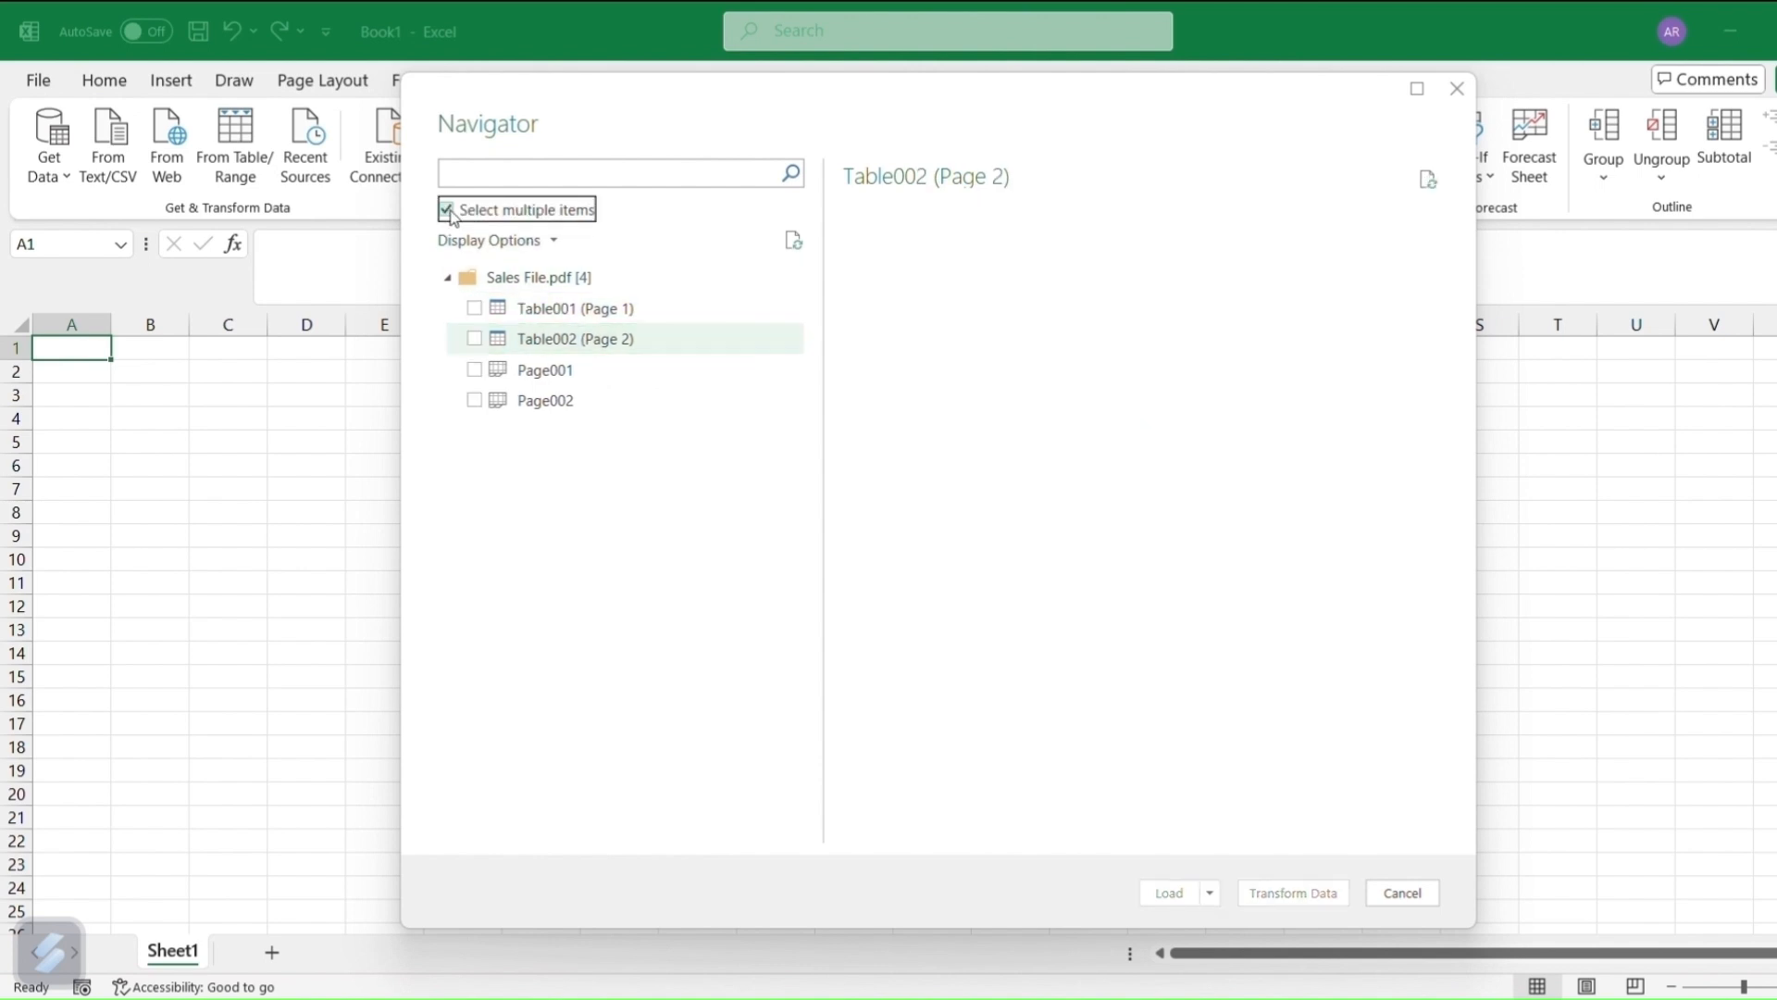
left_click(474, 309)
left_click(475, 339)
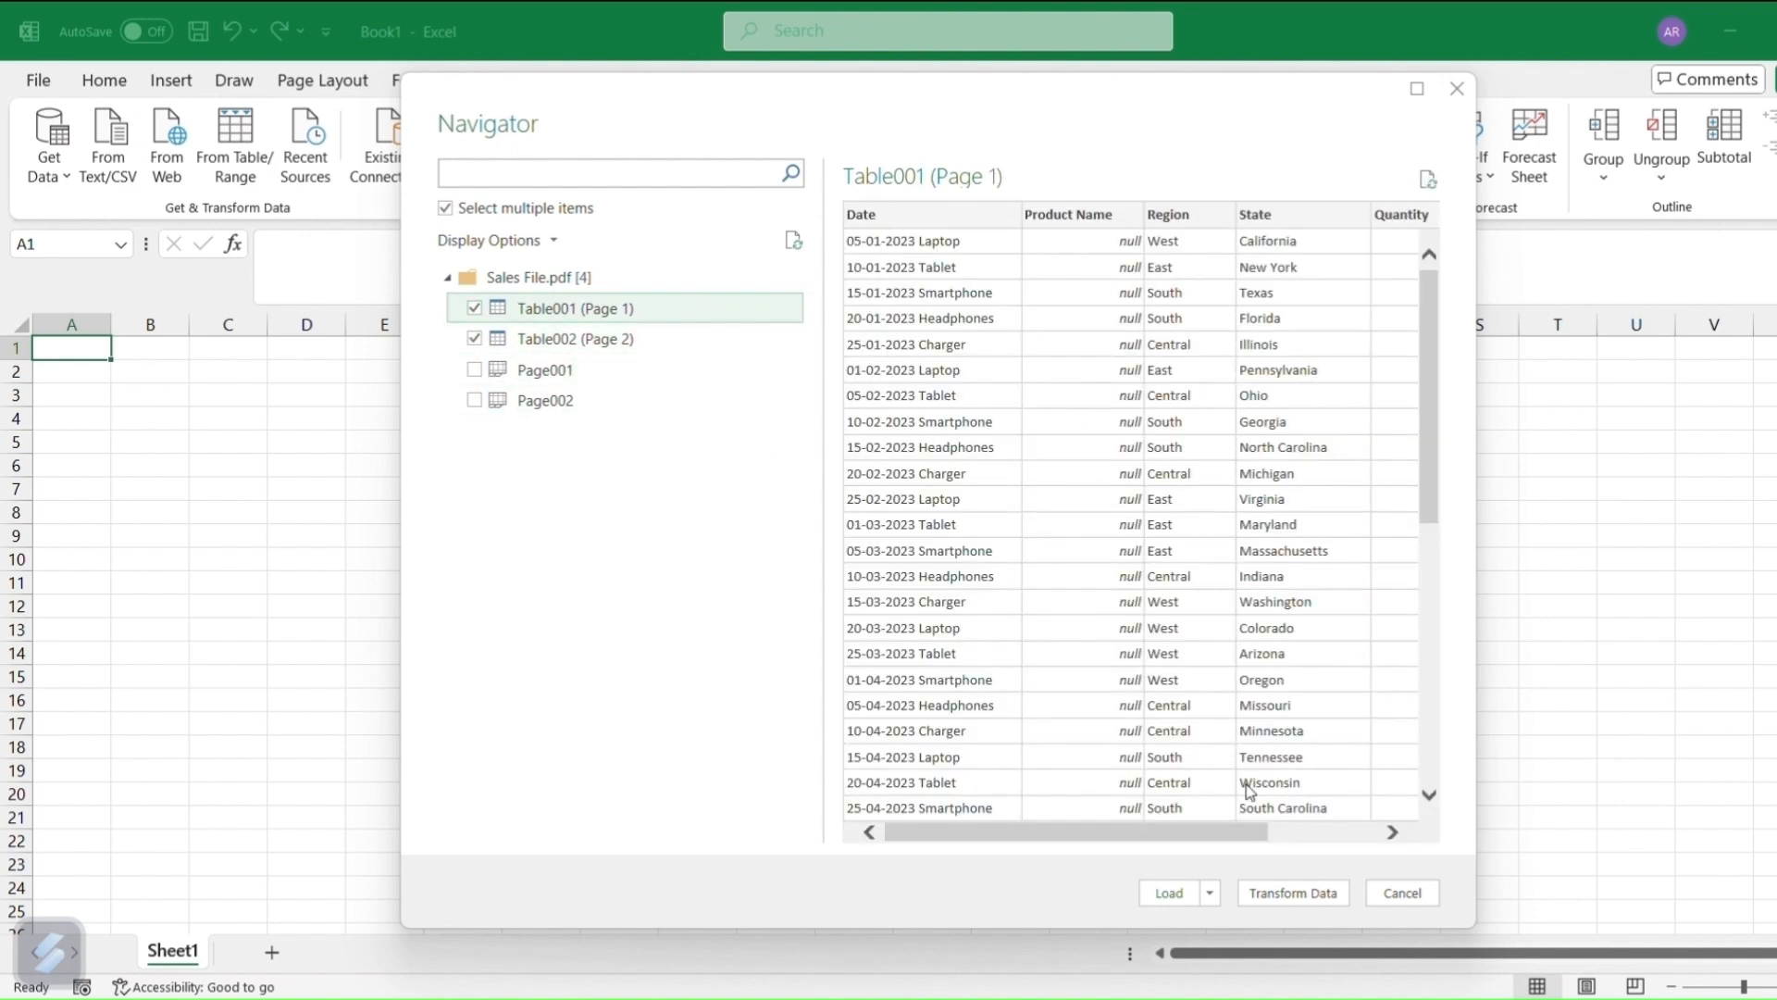
left_click(1296, 894)
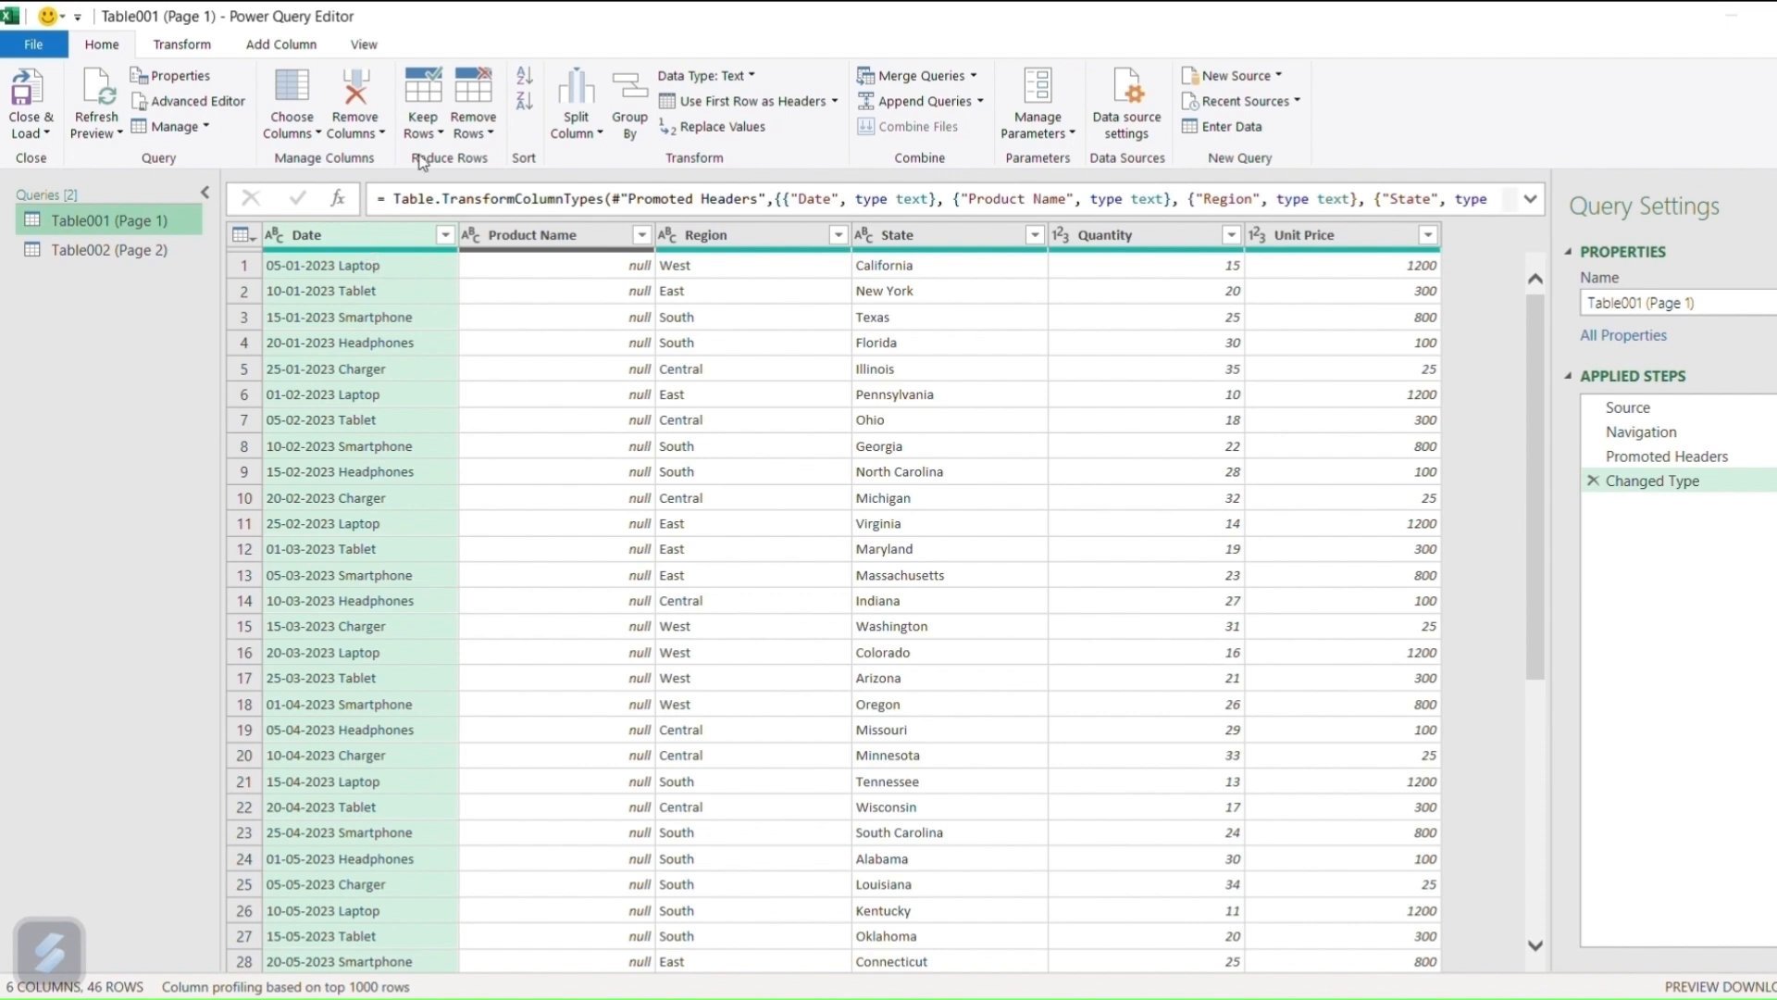
- Split the Date column of Table001 by a custom space delimiter at each occurrence, separating dates from product names
left_click(576, 132)
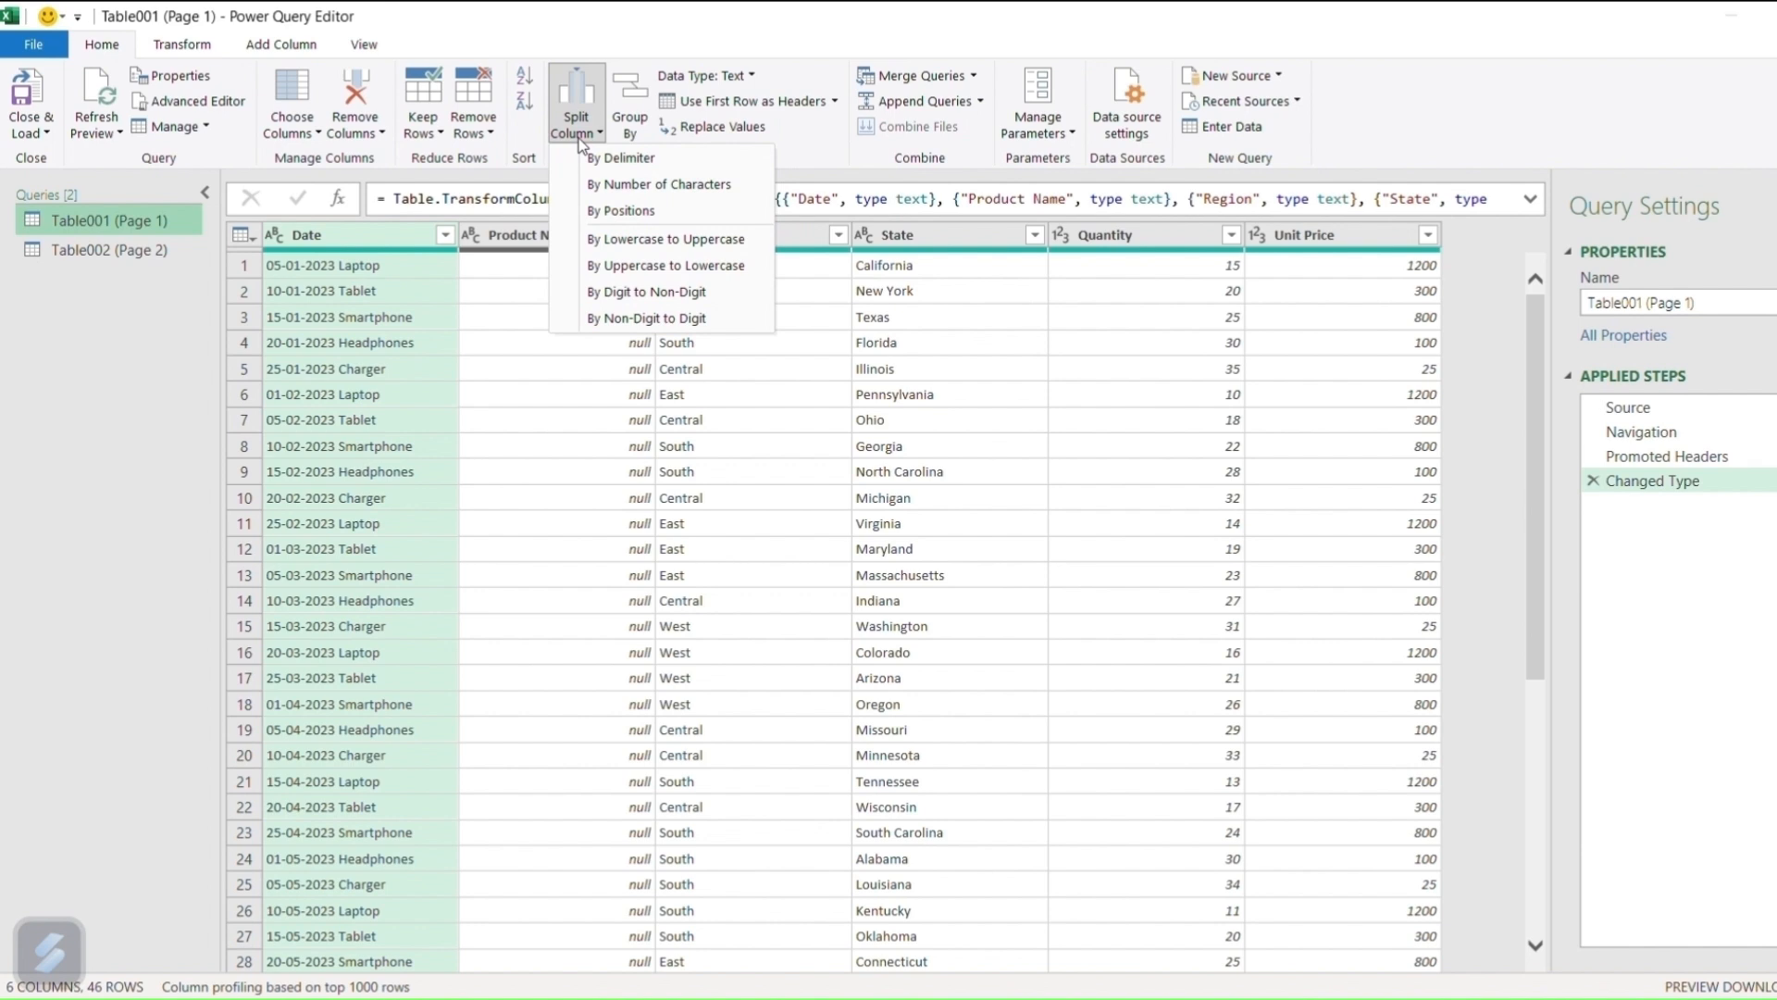
left_click(605, 163)
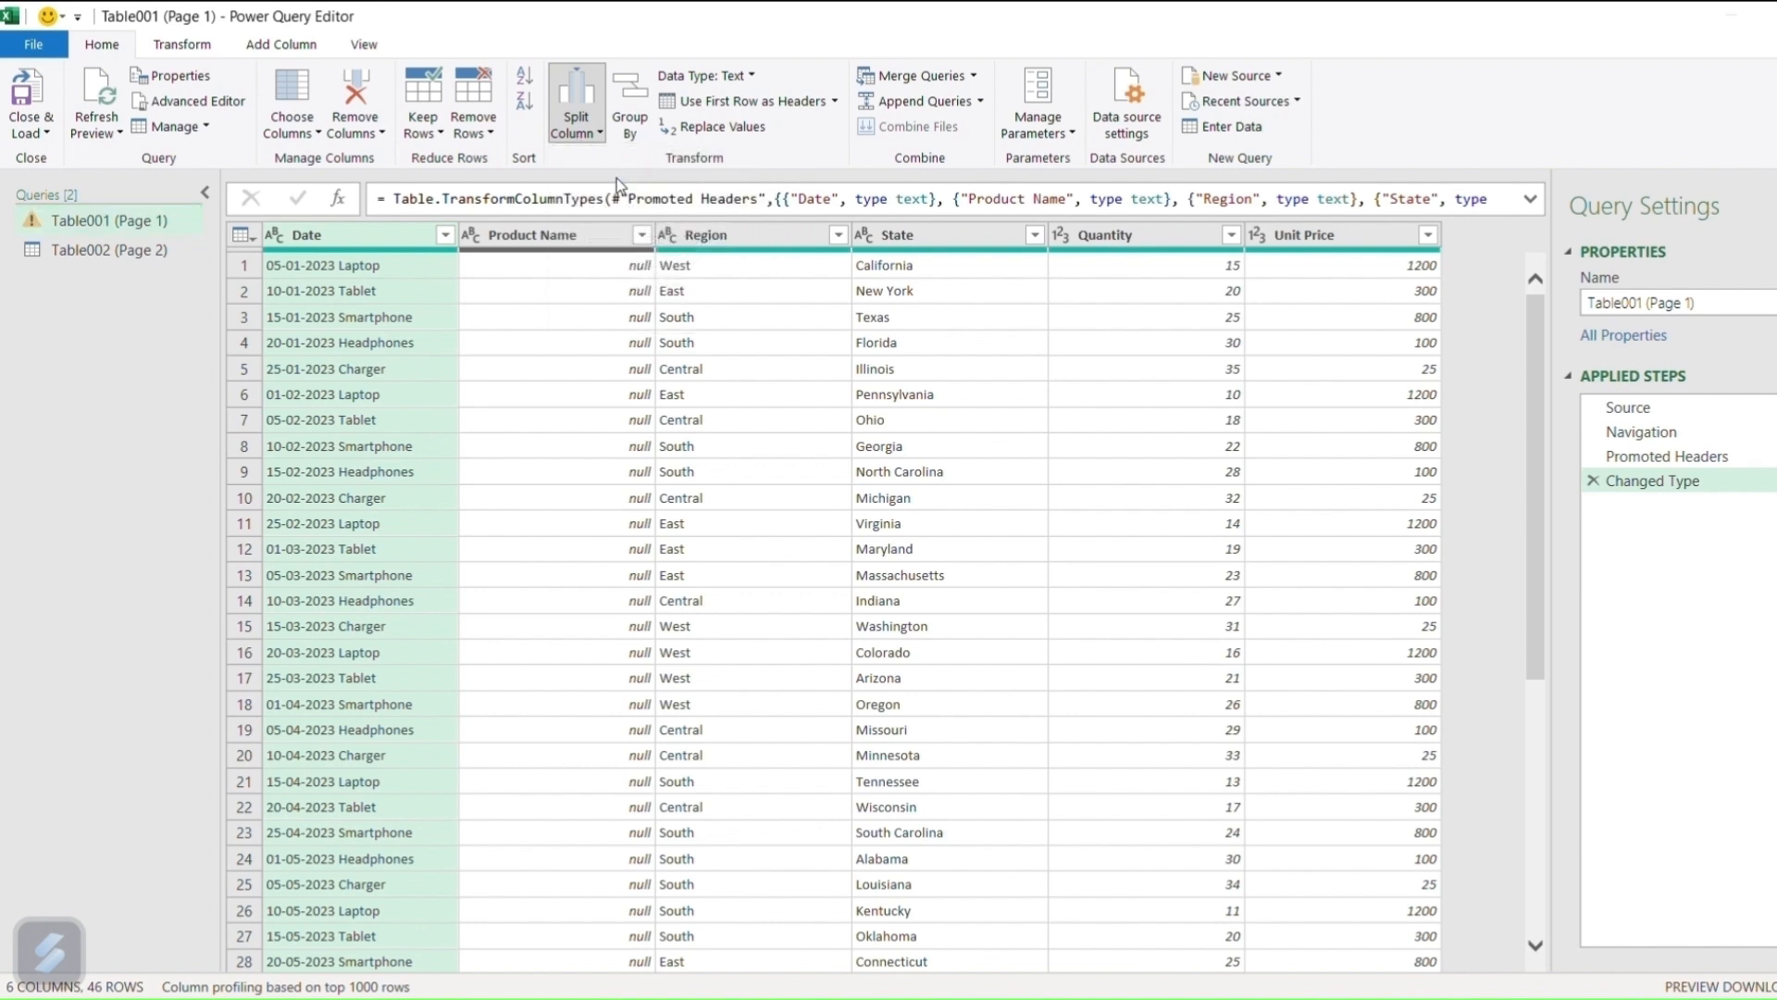
left_click(558, 395)
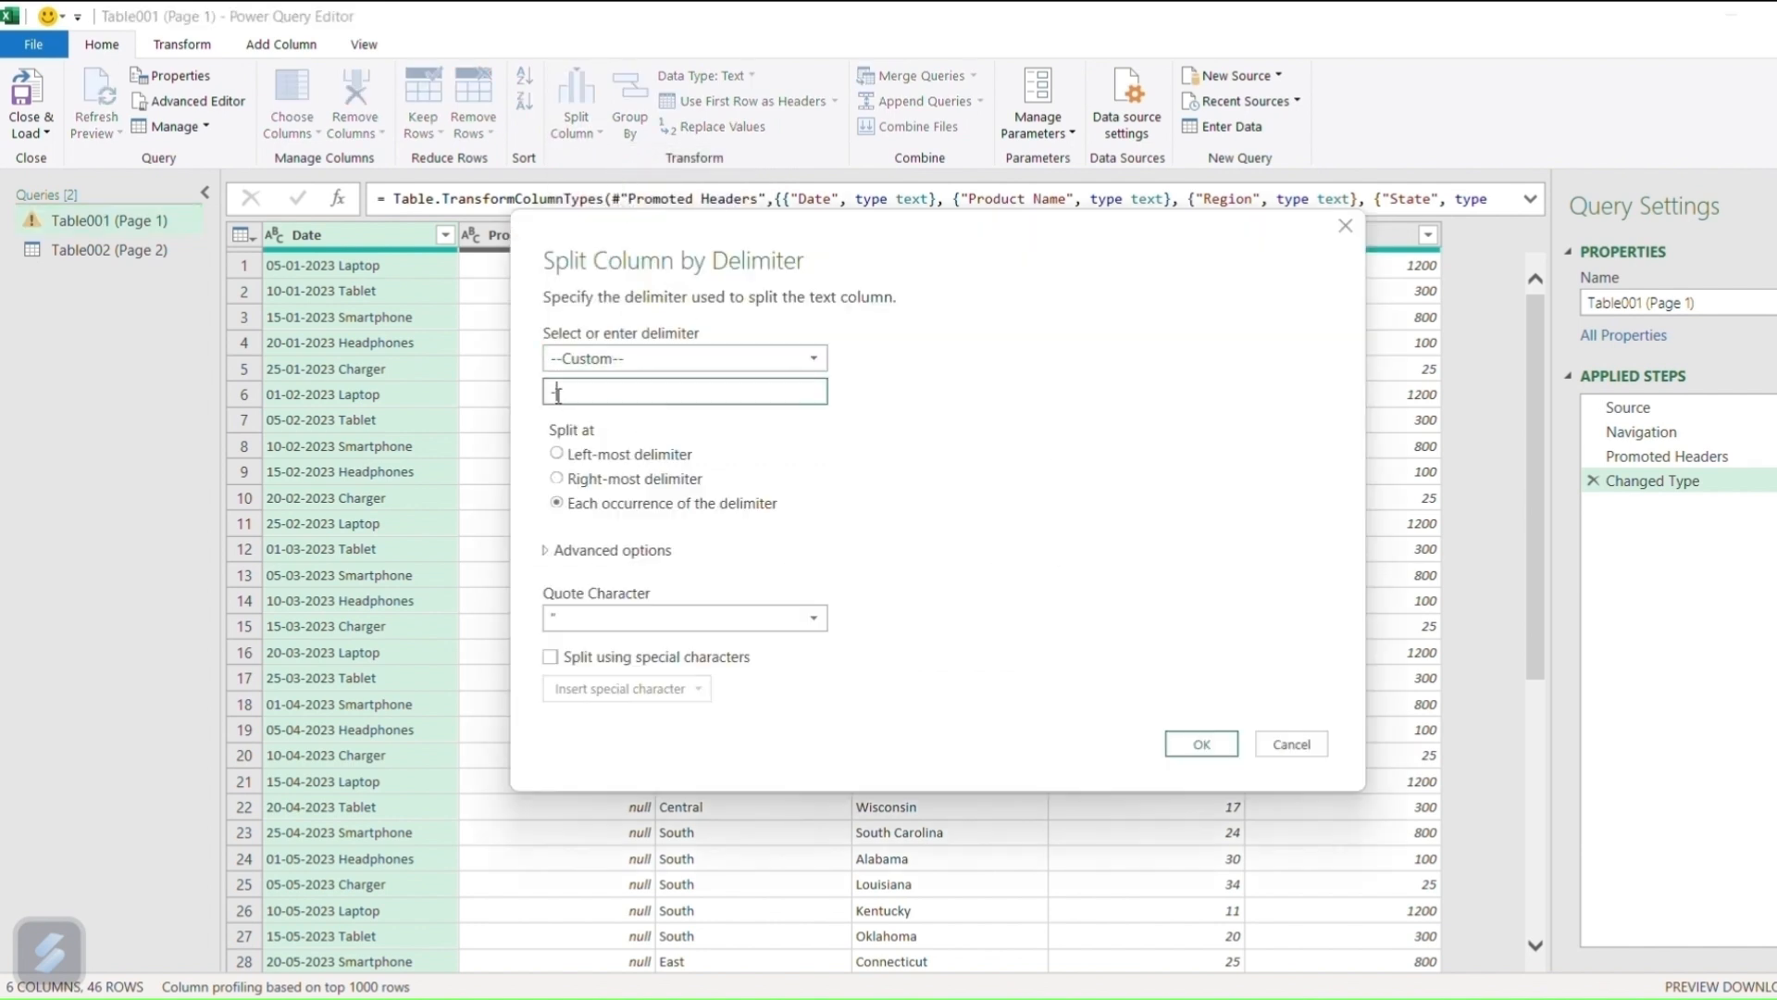
key("BackSpace")
left_click(1201, 746)
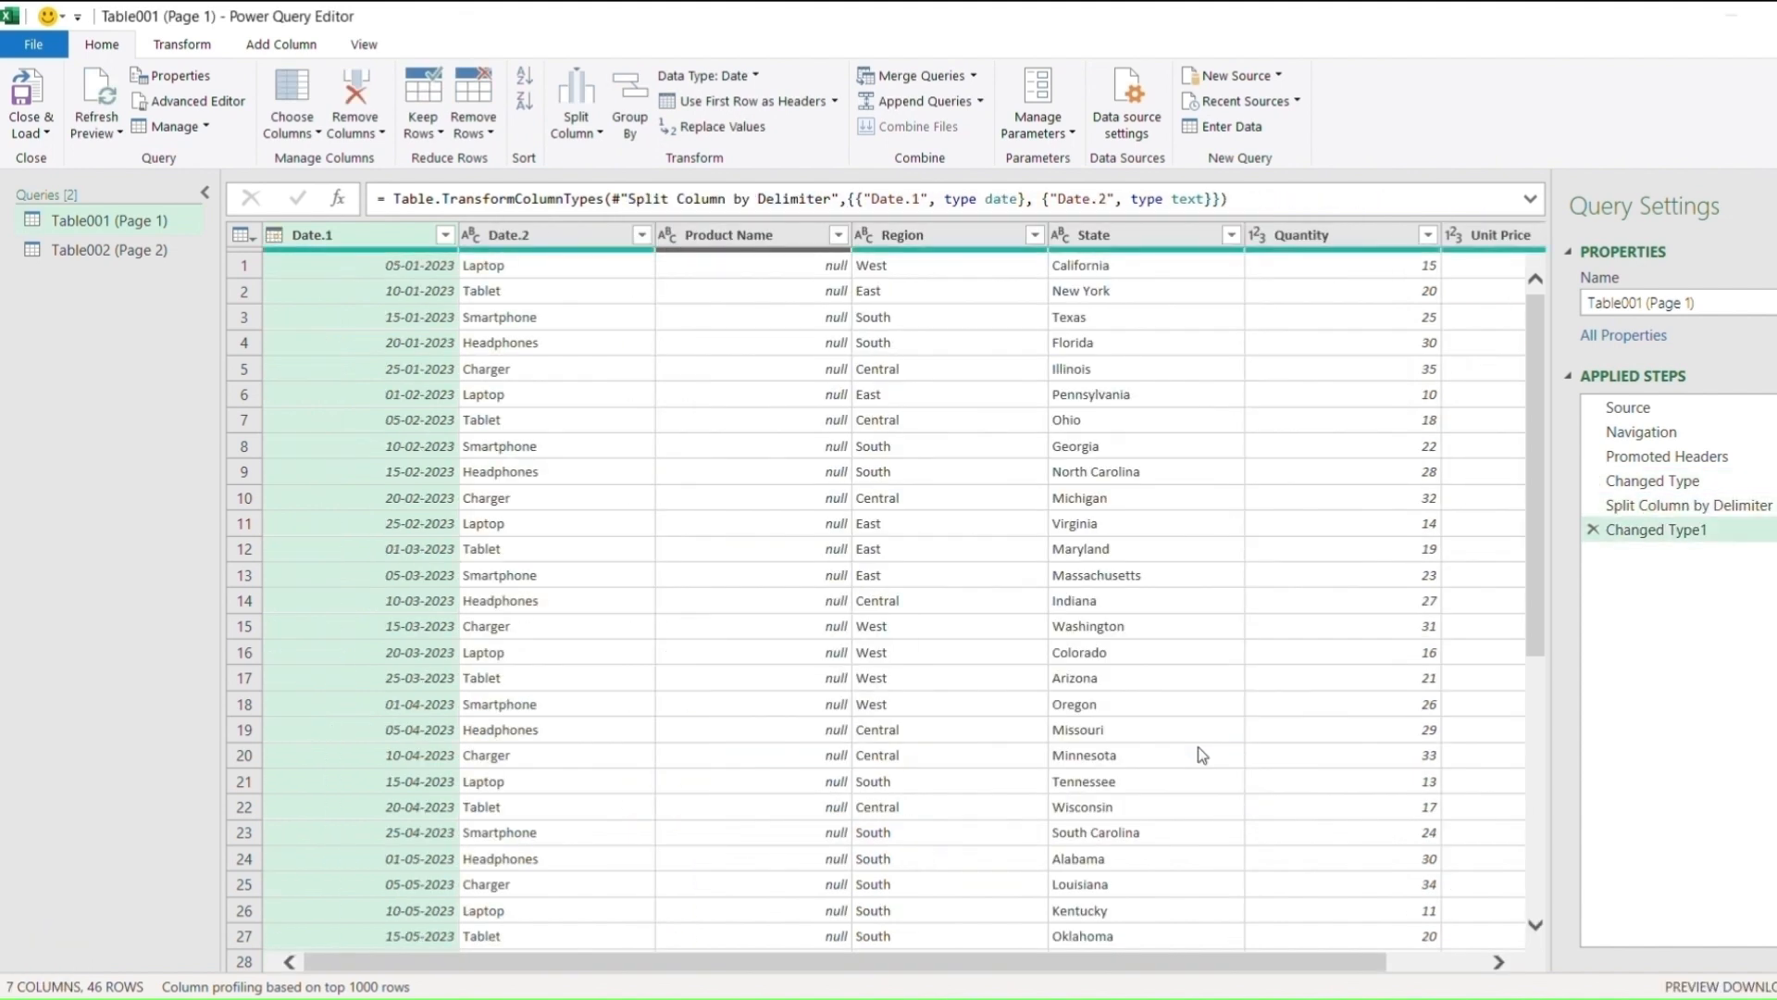
- Remove the empty Product Name column from the Table001 query
left_click(790, 233)
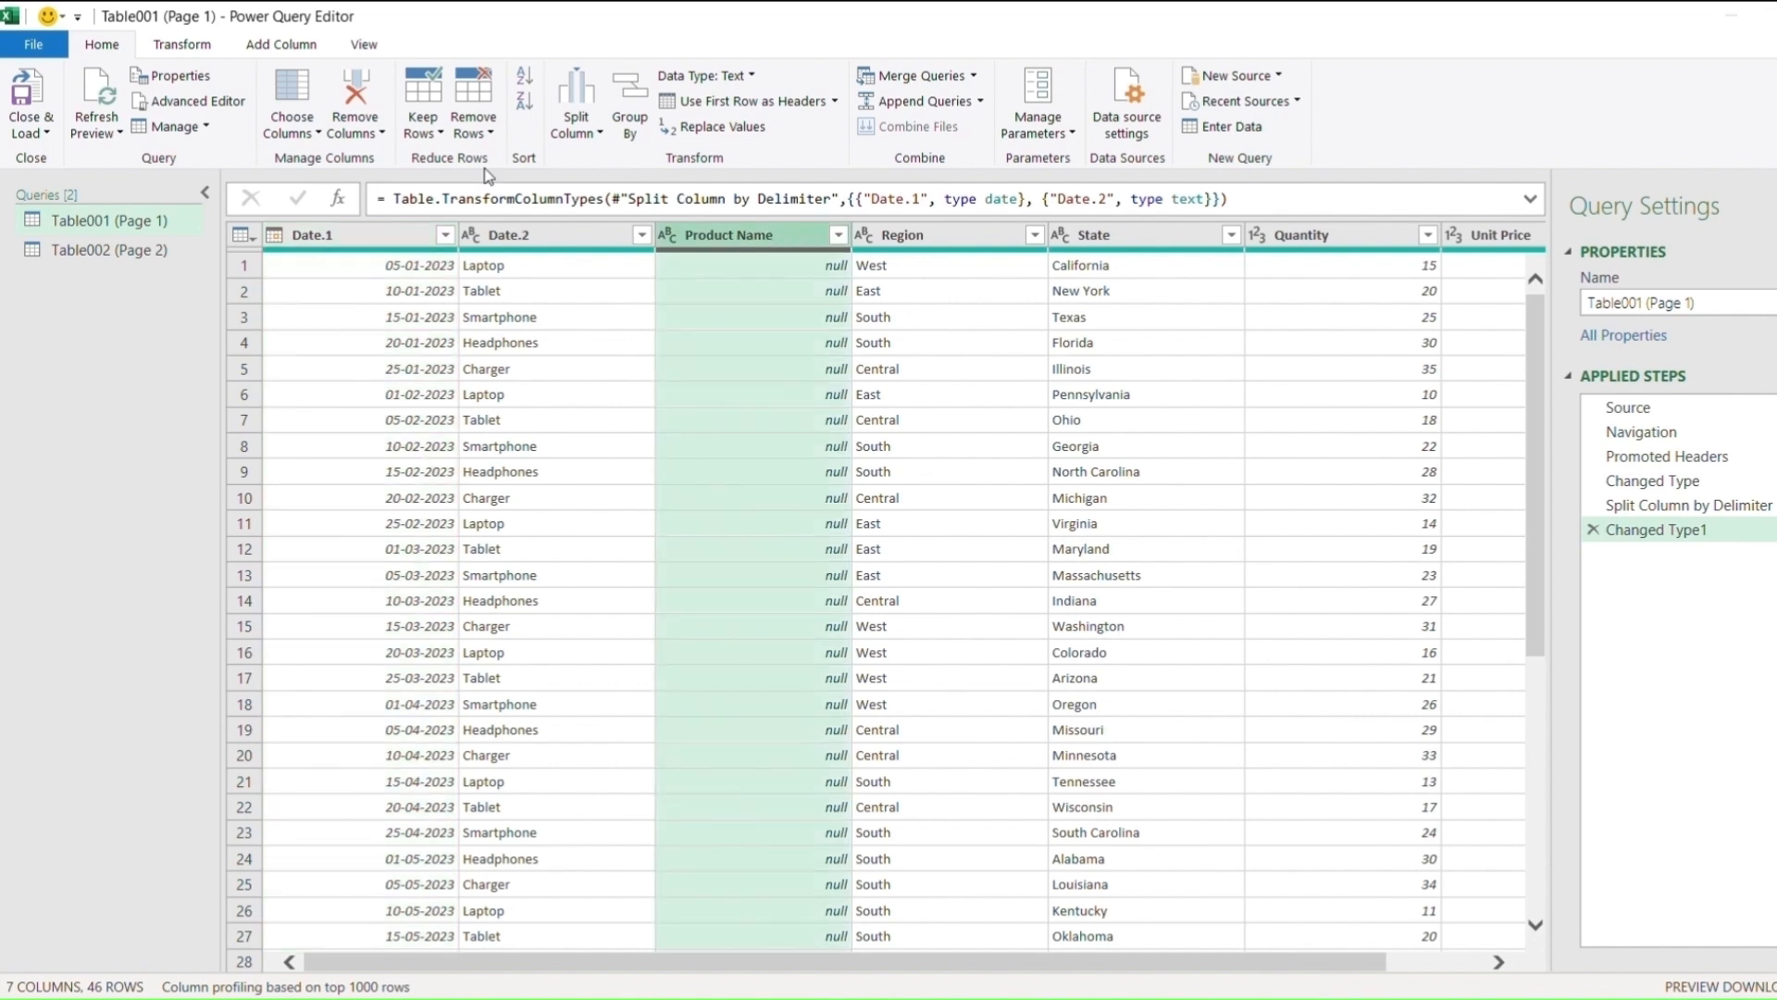
left_click(383, 139)
left_click(392, 159)
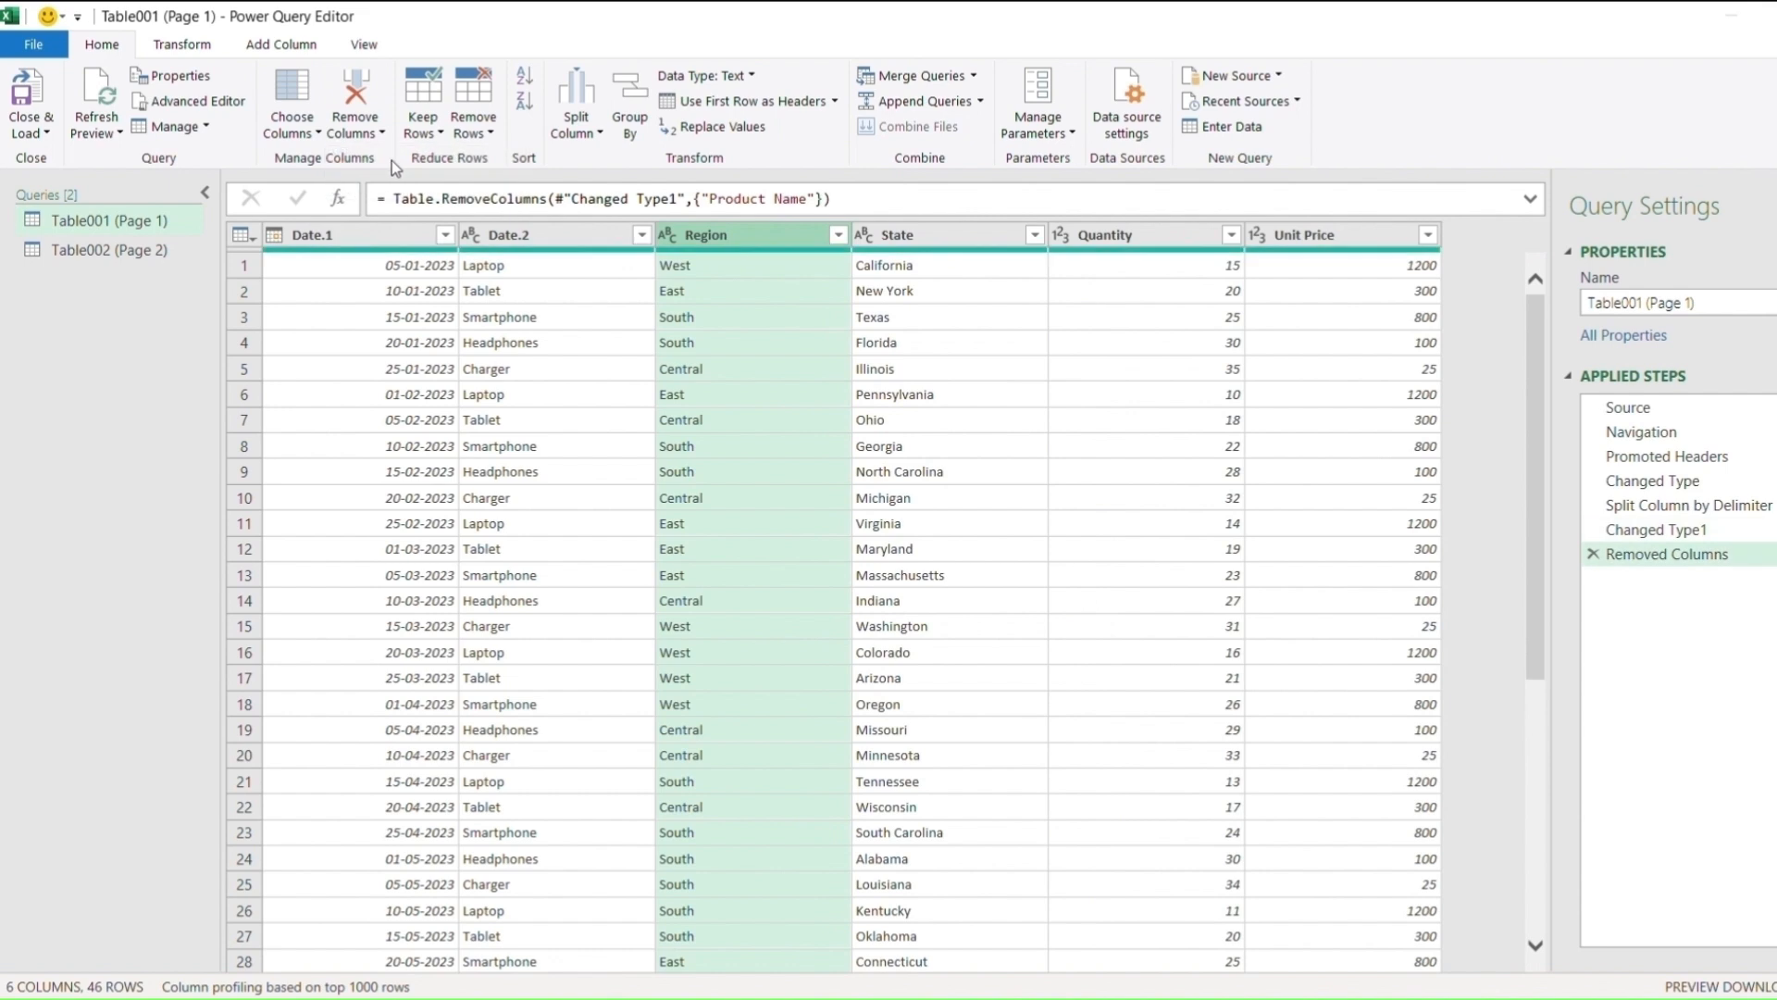
- Rename the Date.1 column as Date and the Date.2 column as Product Name
right_click(357, 241)
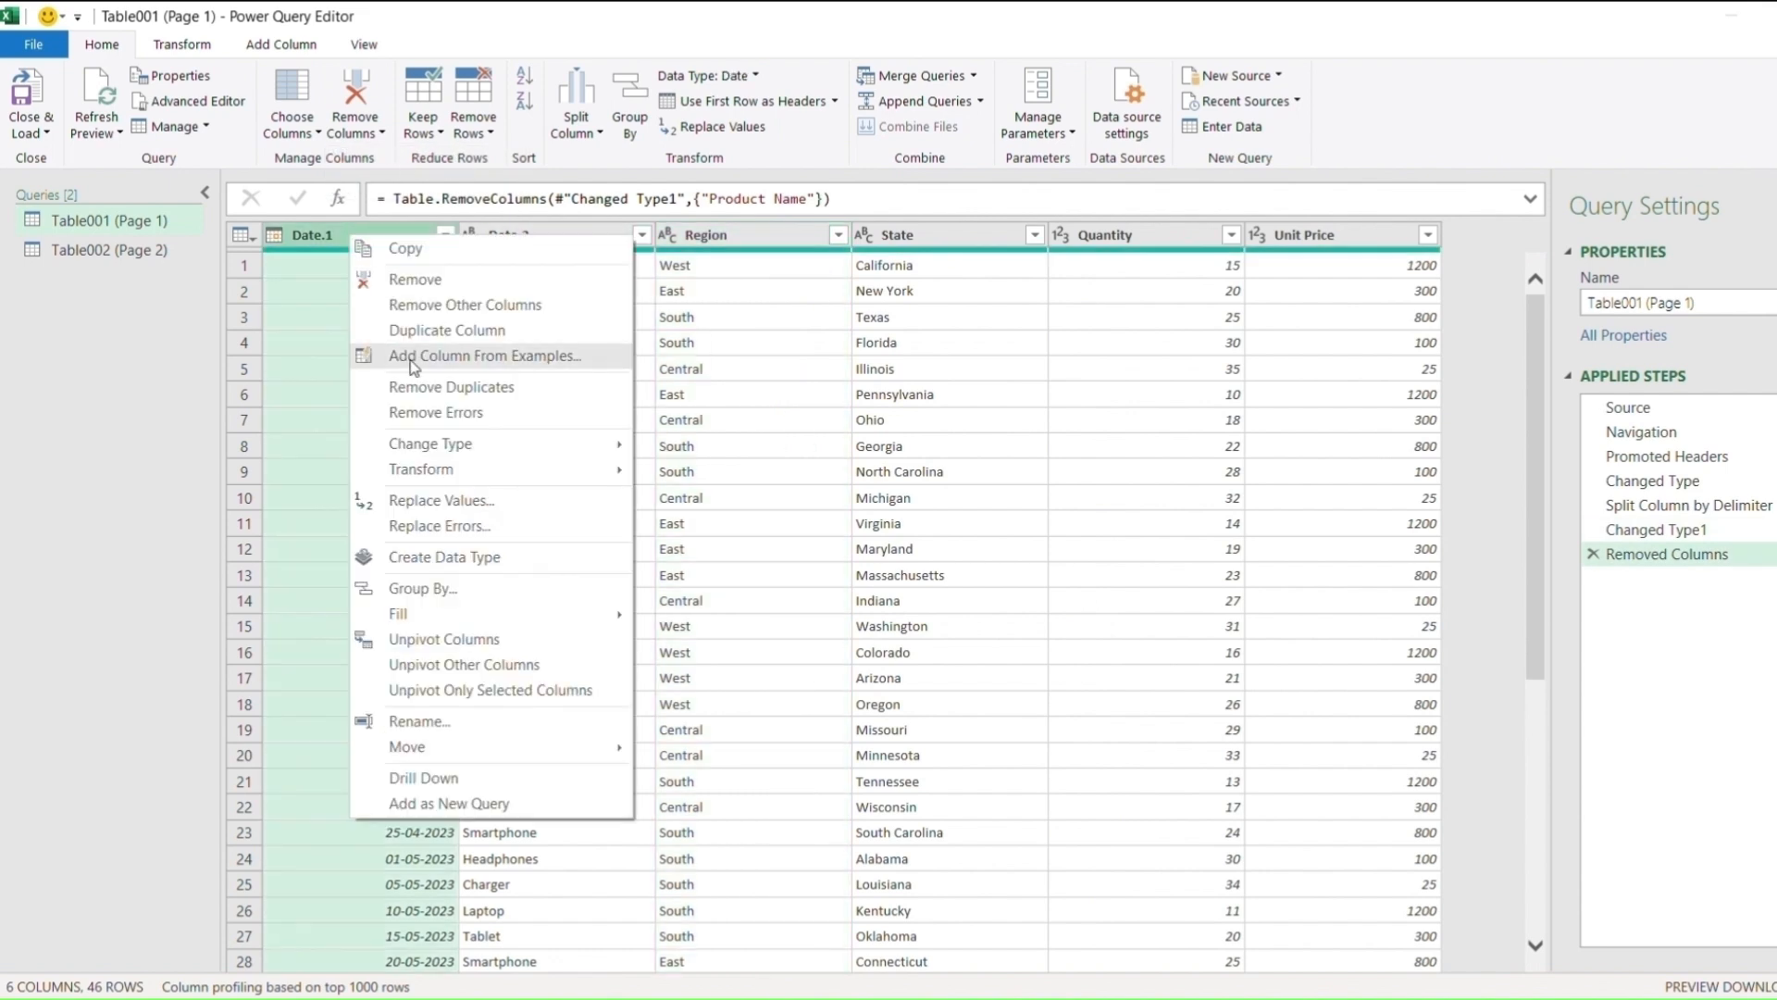
left_click(462, 720)
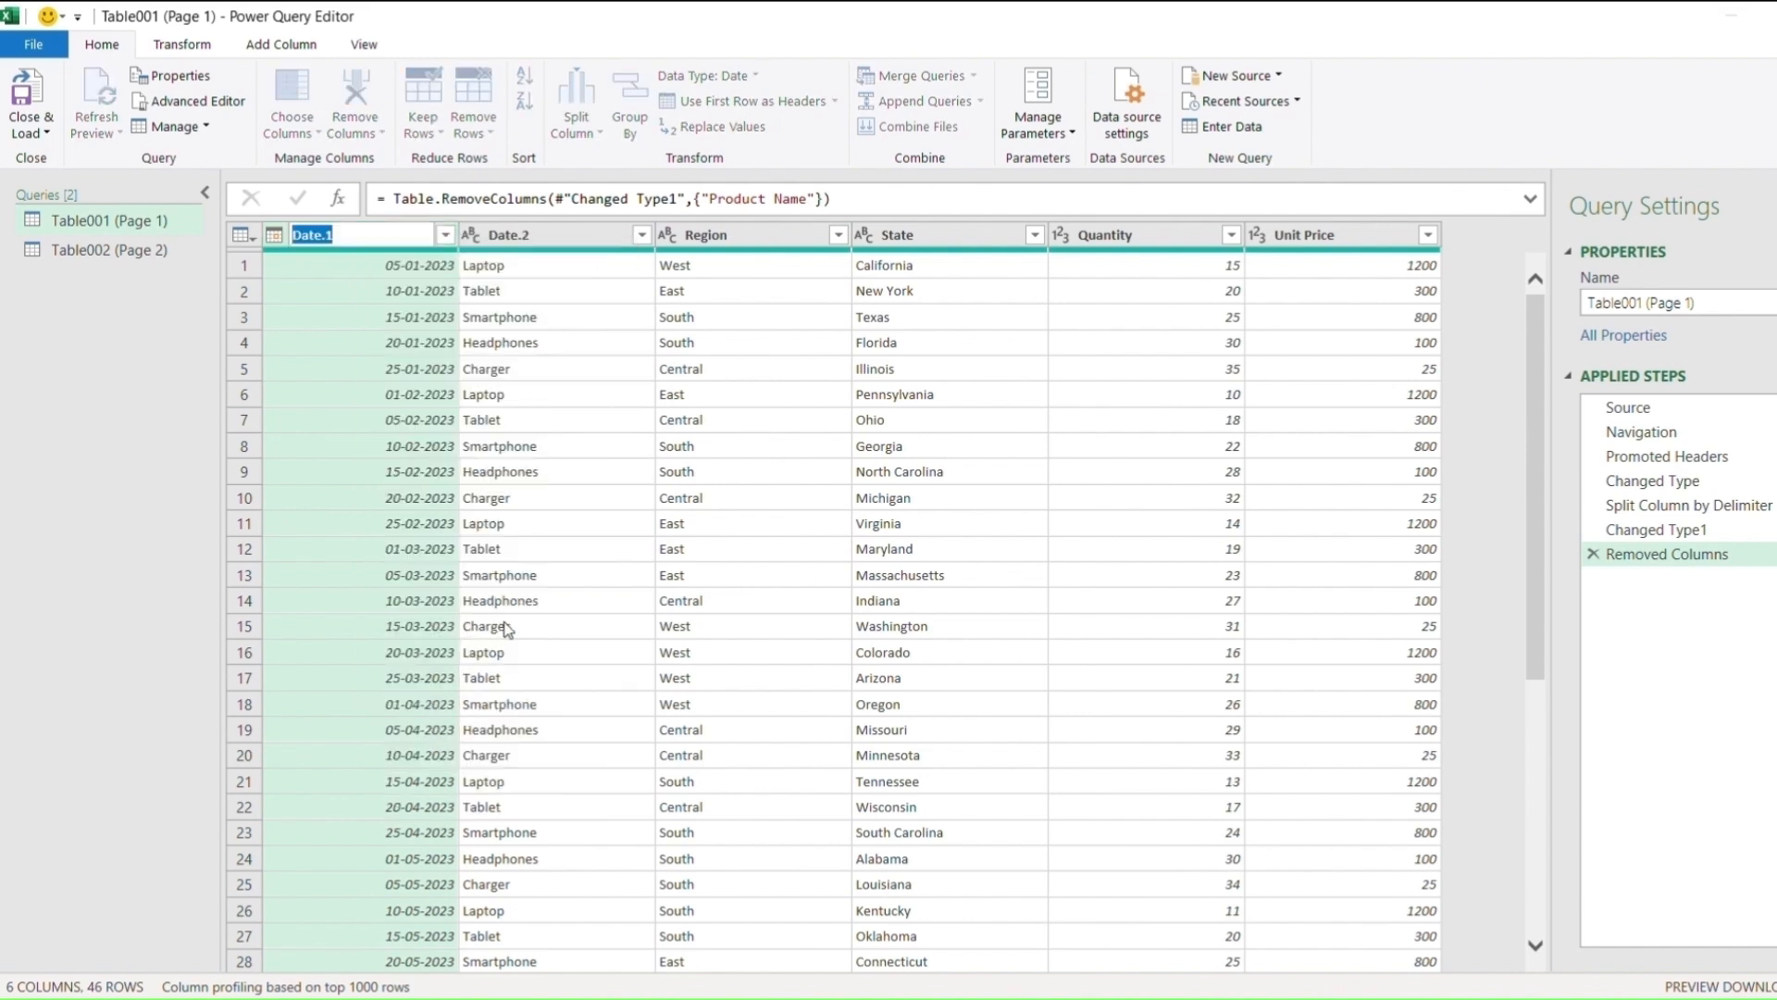
key("Right")
key("BackSpace")
key("BackSpace")
key("Tab")
type("Product Nam")
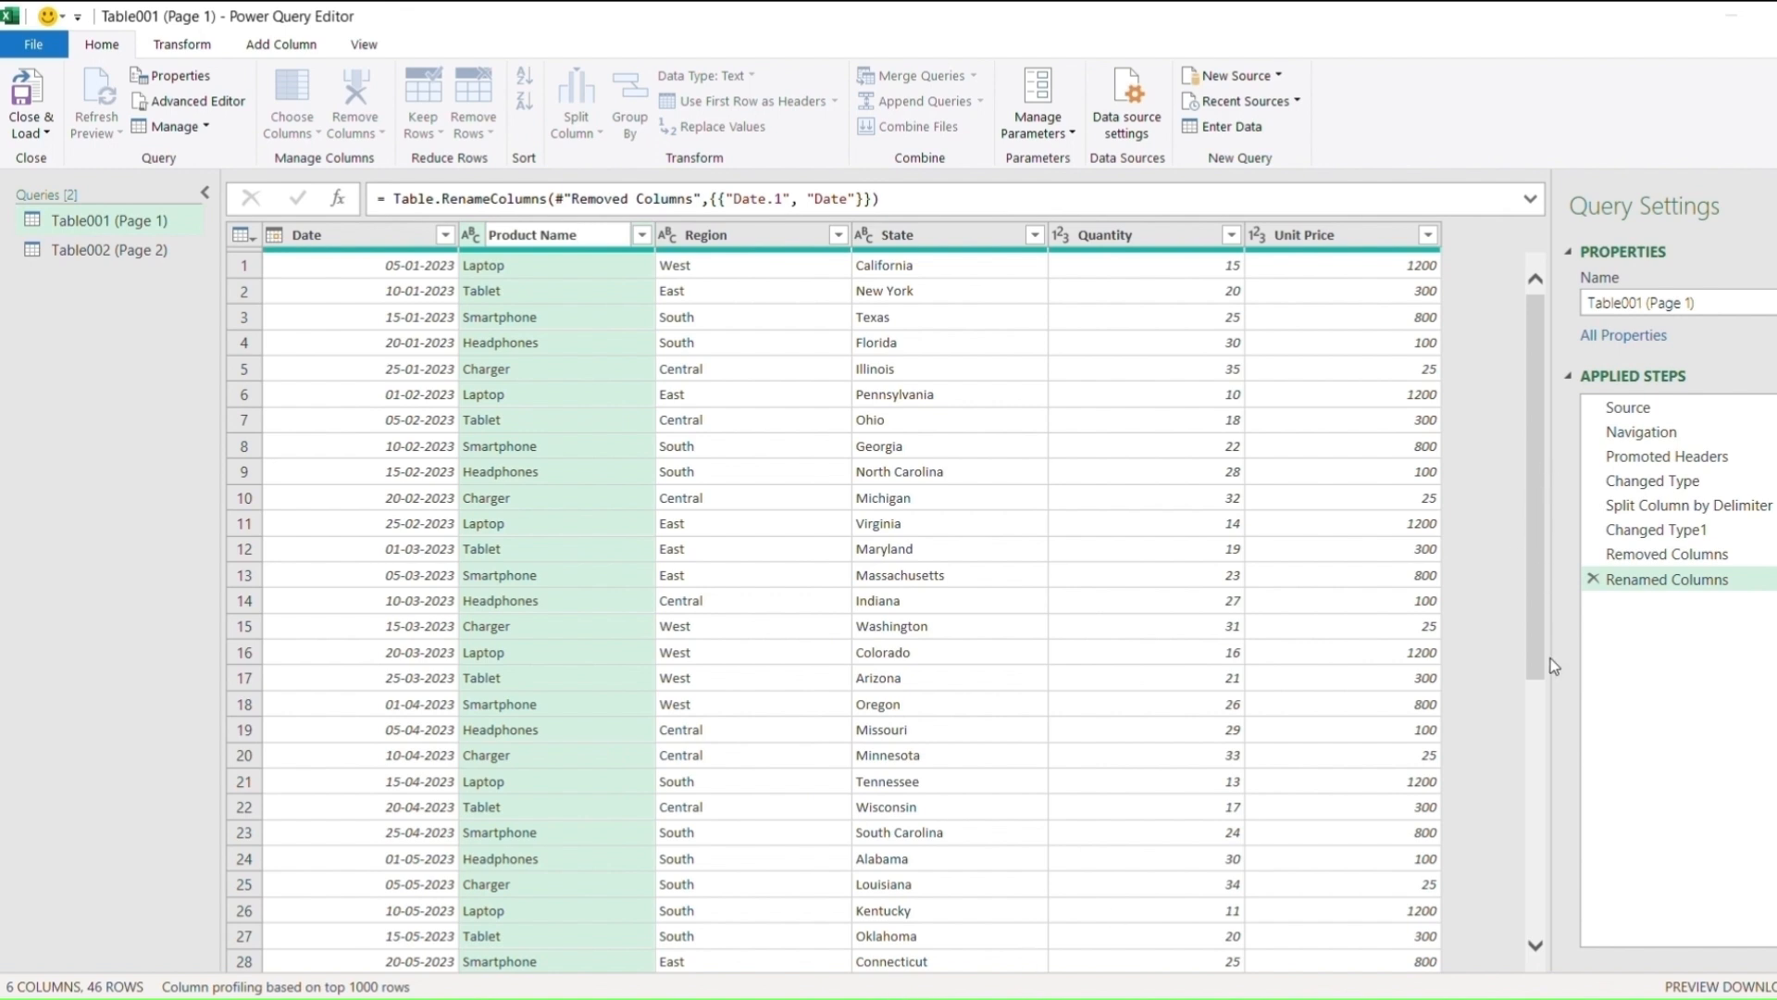
key("Return")
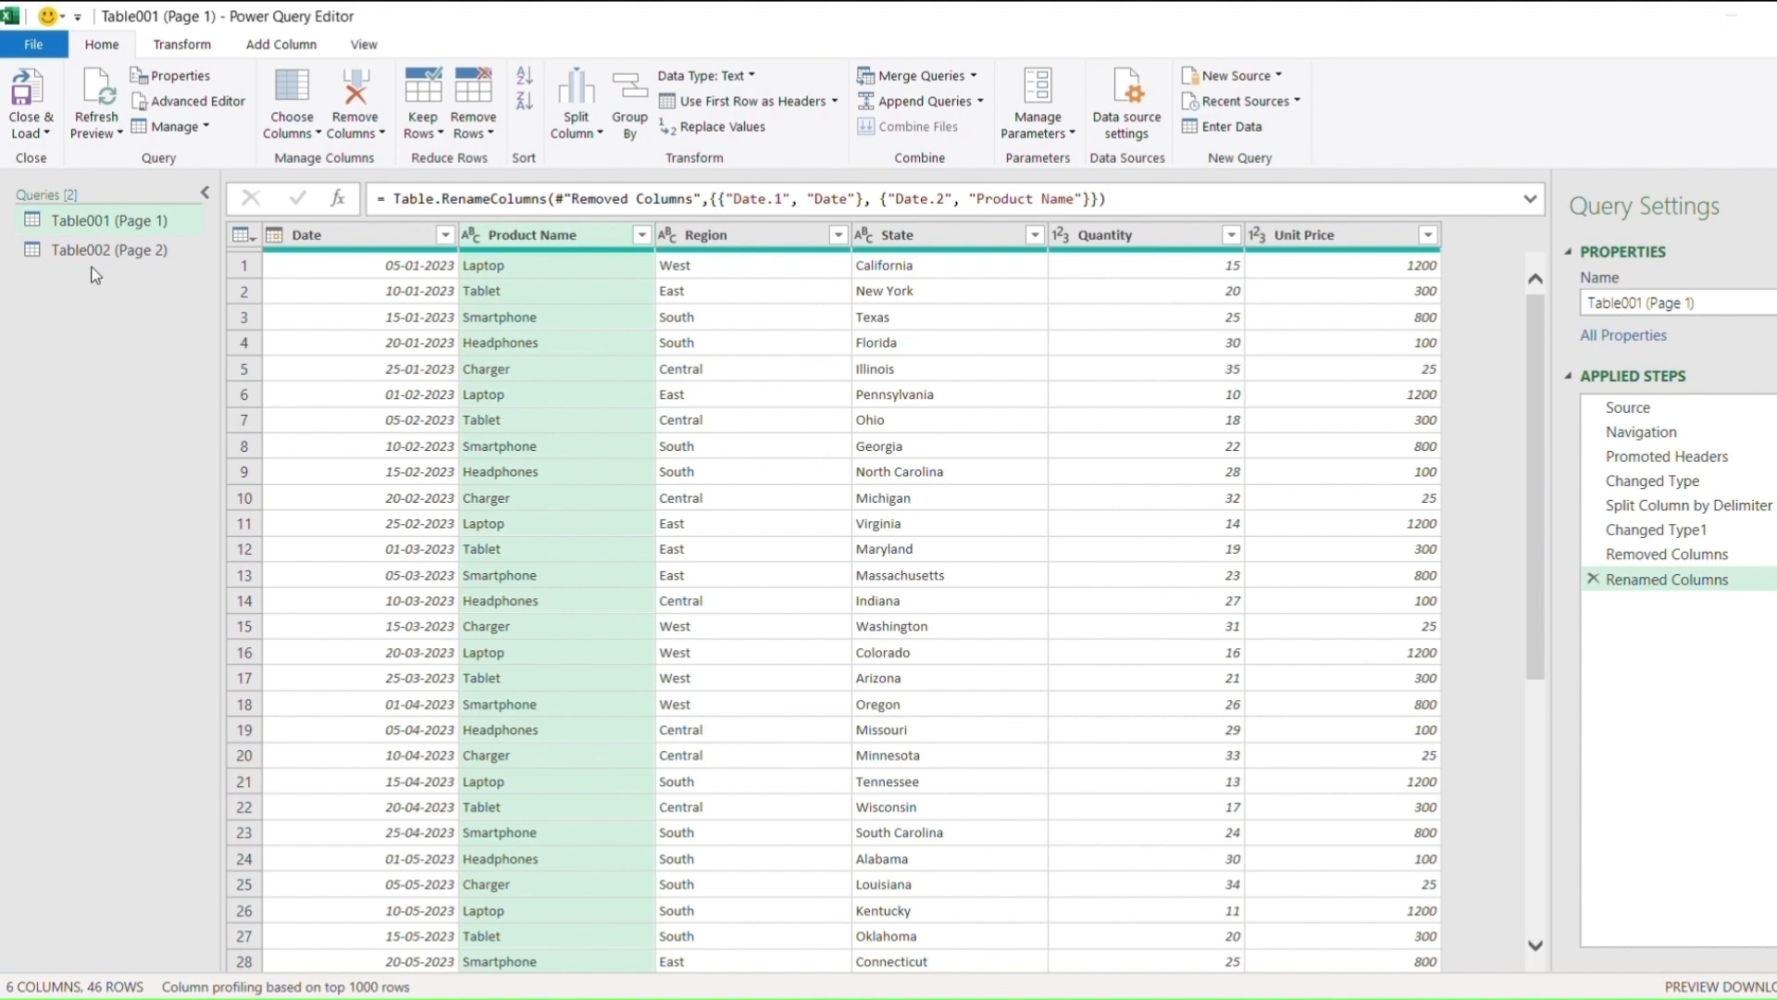
- Close the editor and load both PDF queries as connections only, without placing tables in the worksheet
left_click(41, 136)
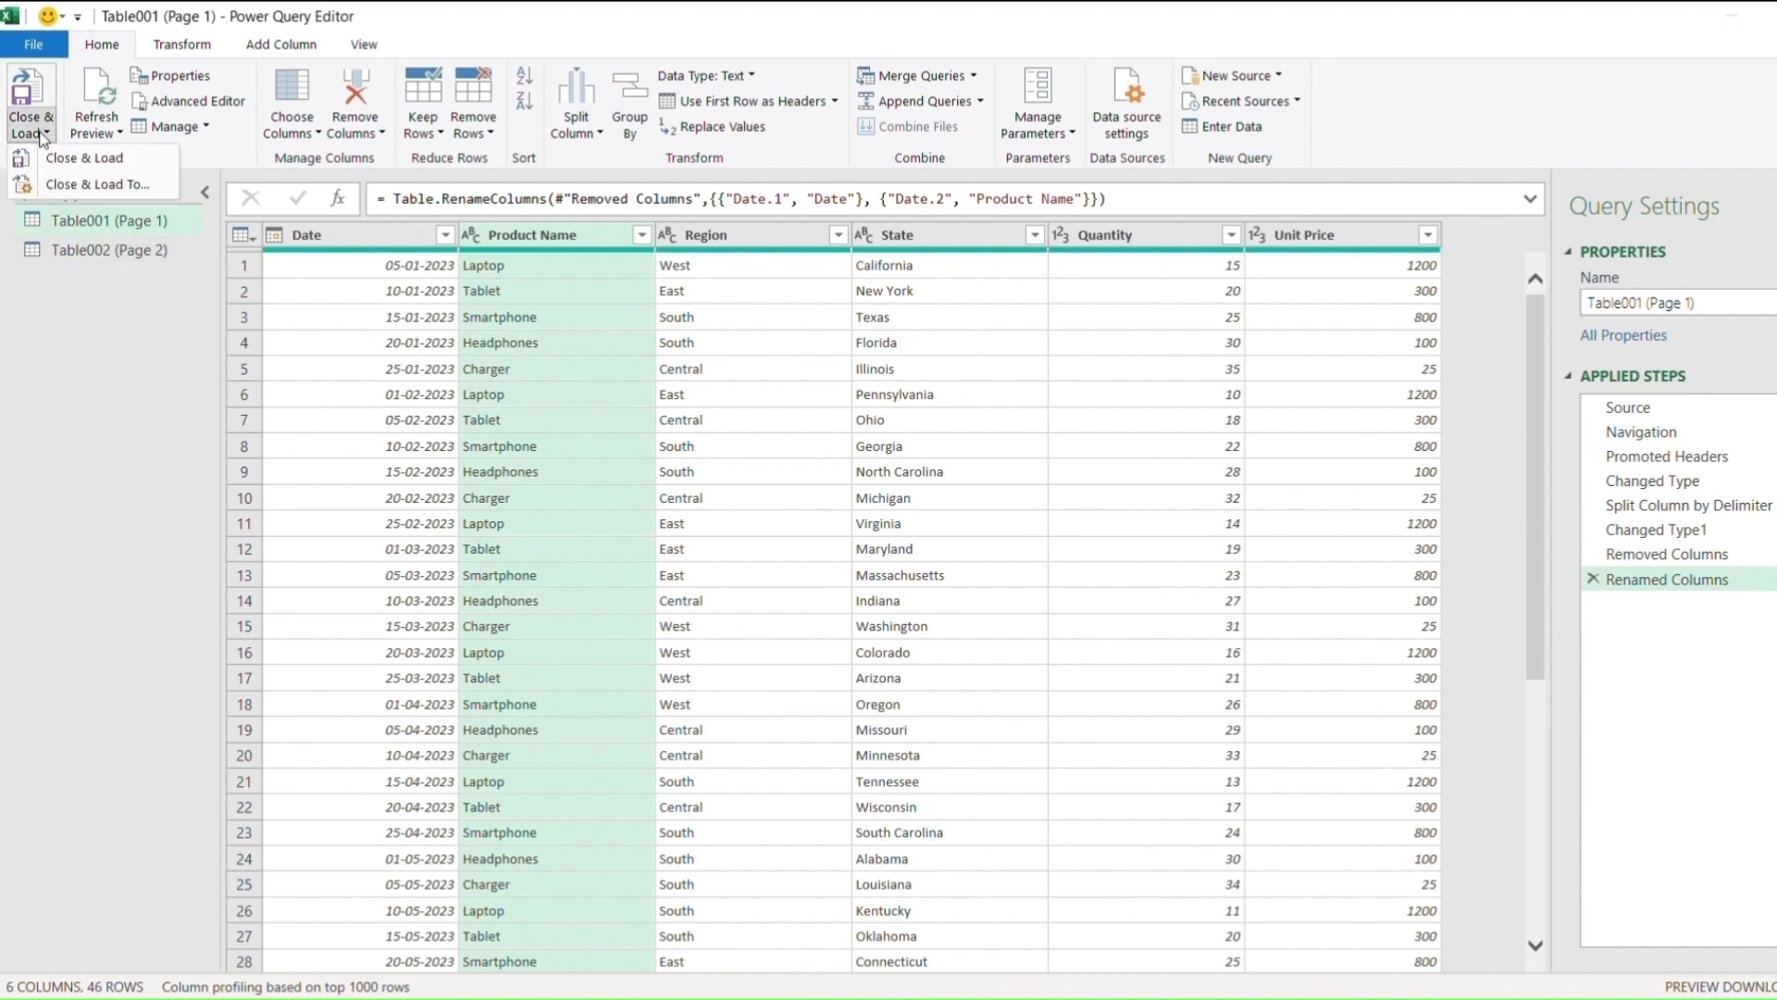
left_click(50, 184)
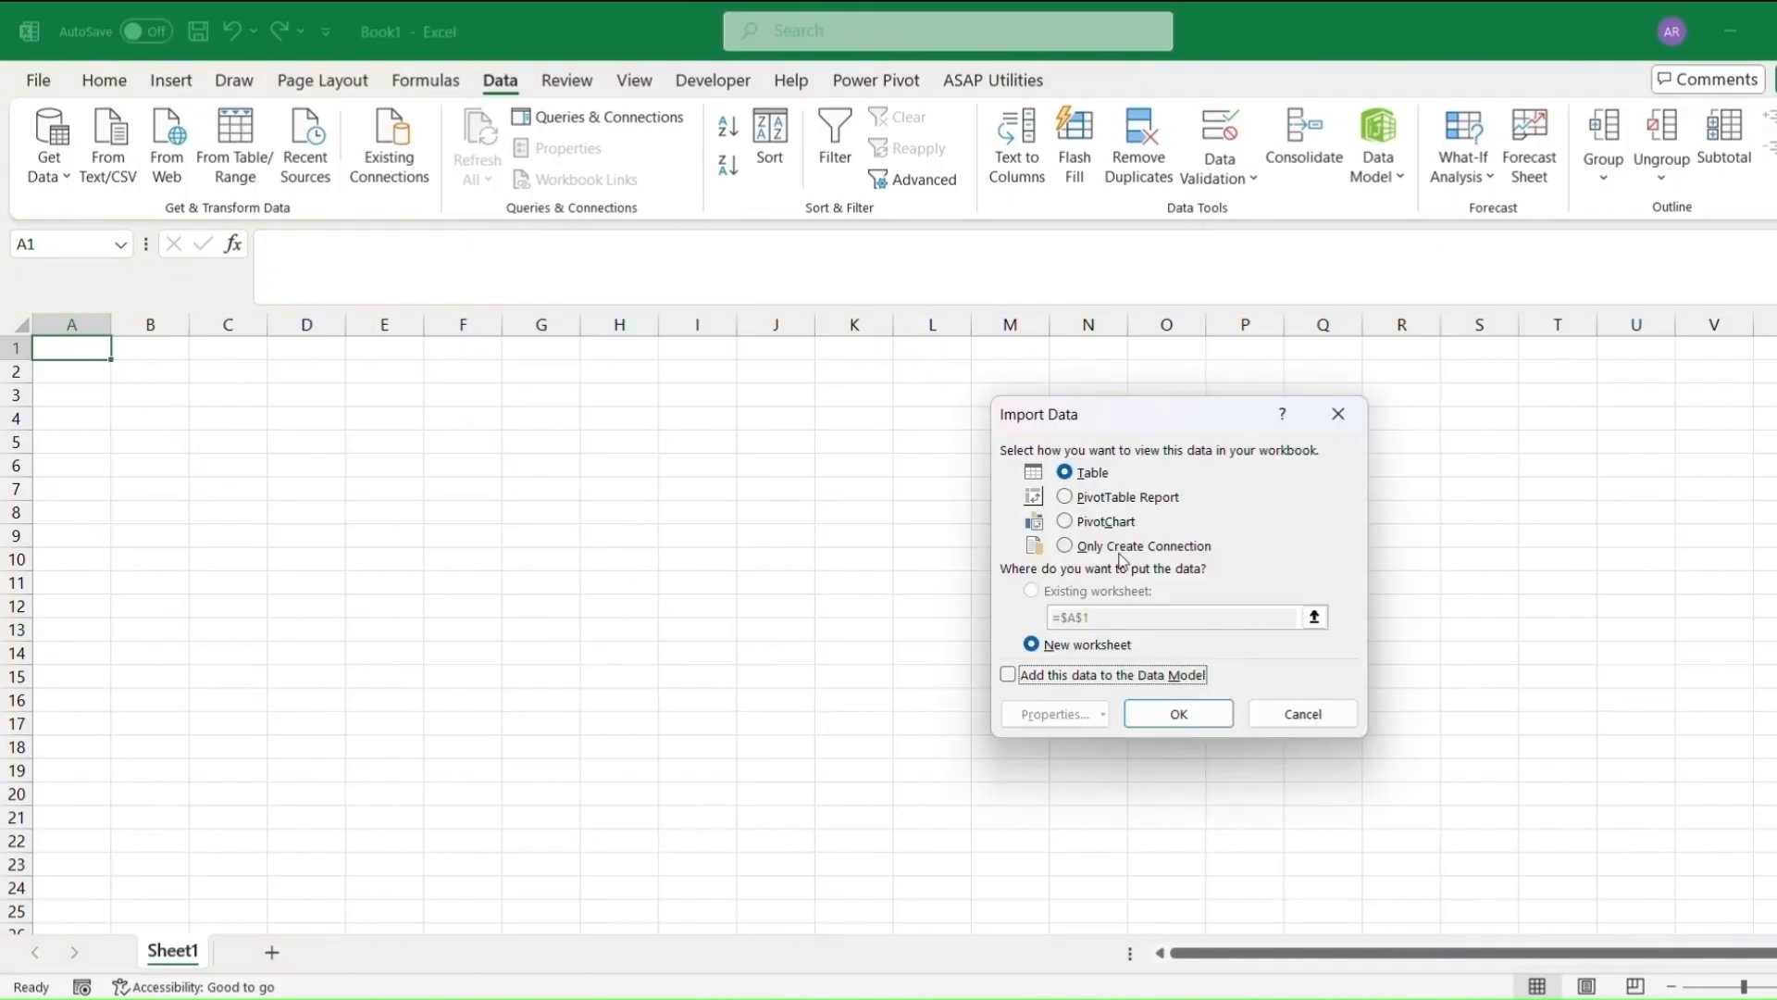
left_click(1076, 550)
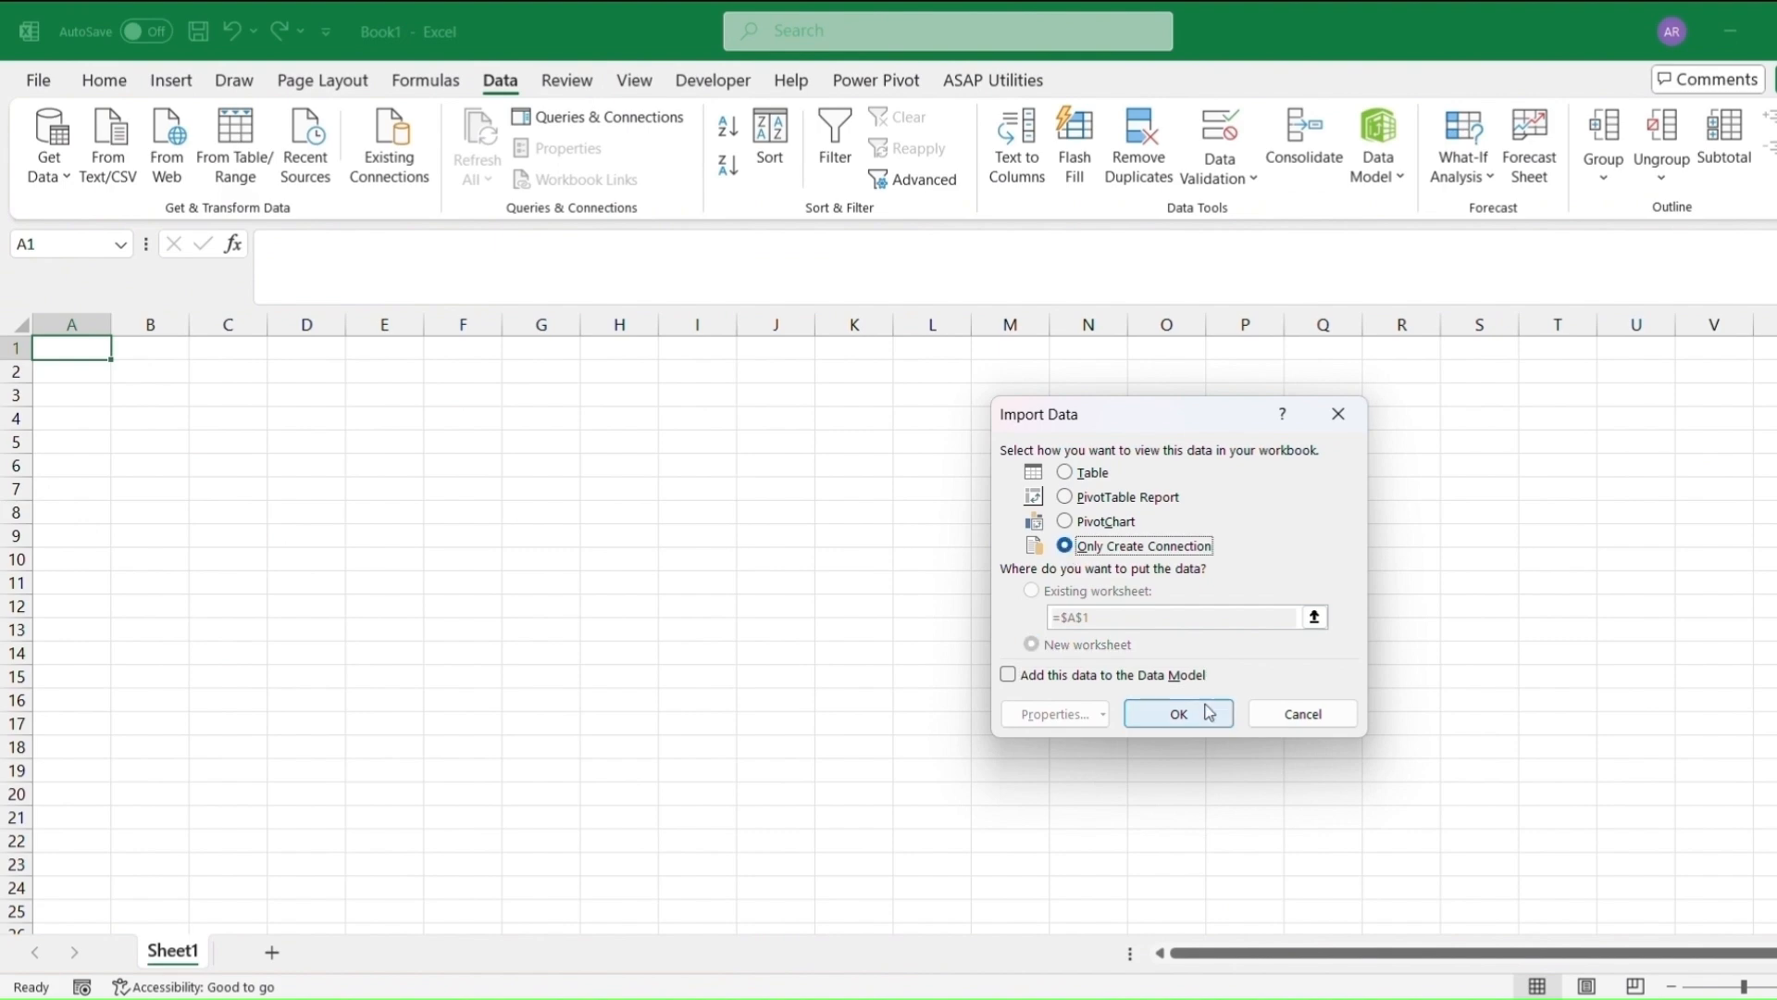
left_click(1179, 714)
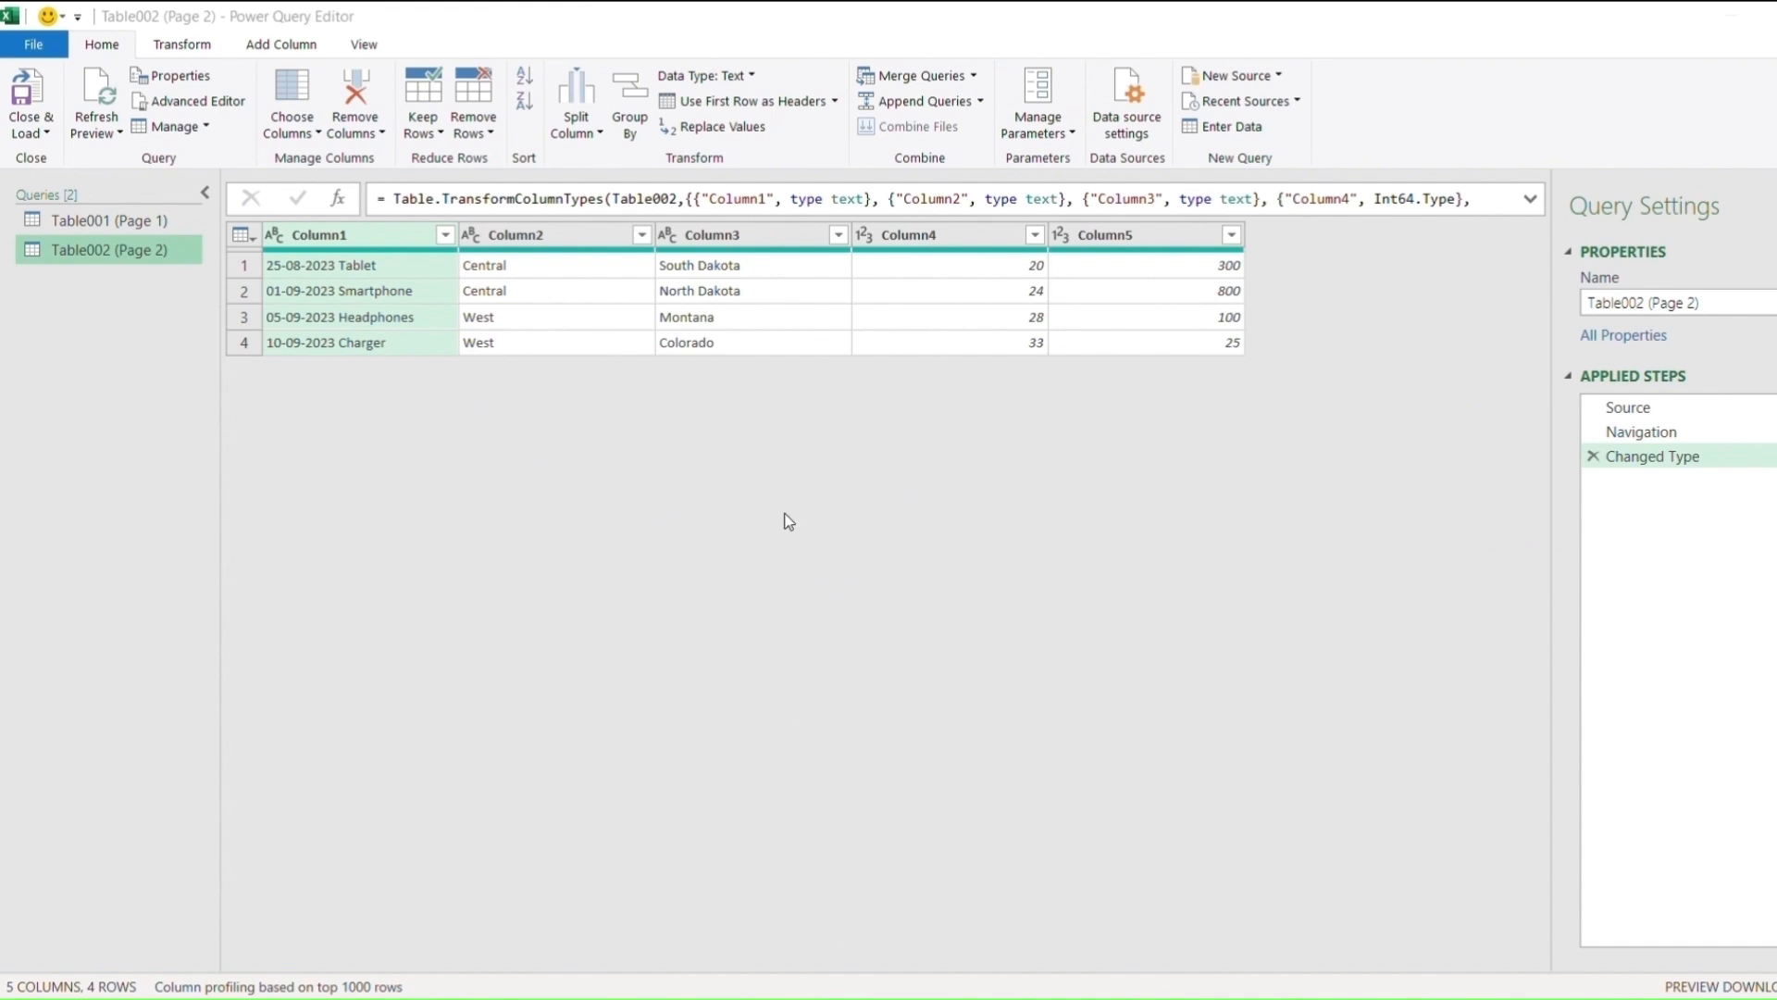
left_click(323, 237)
right_click(322, 237)
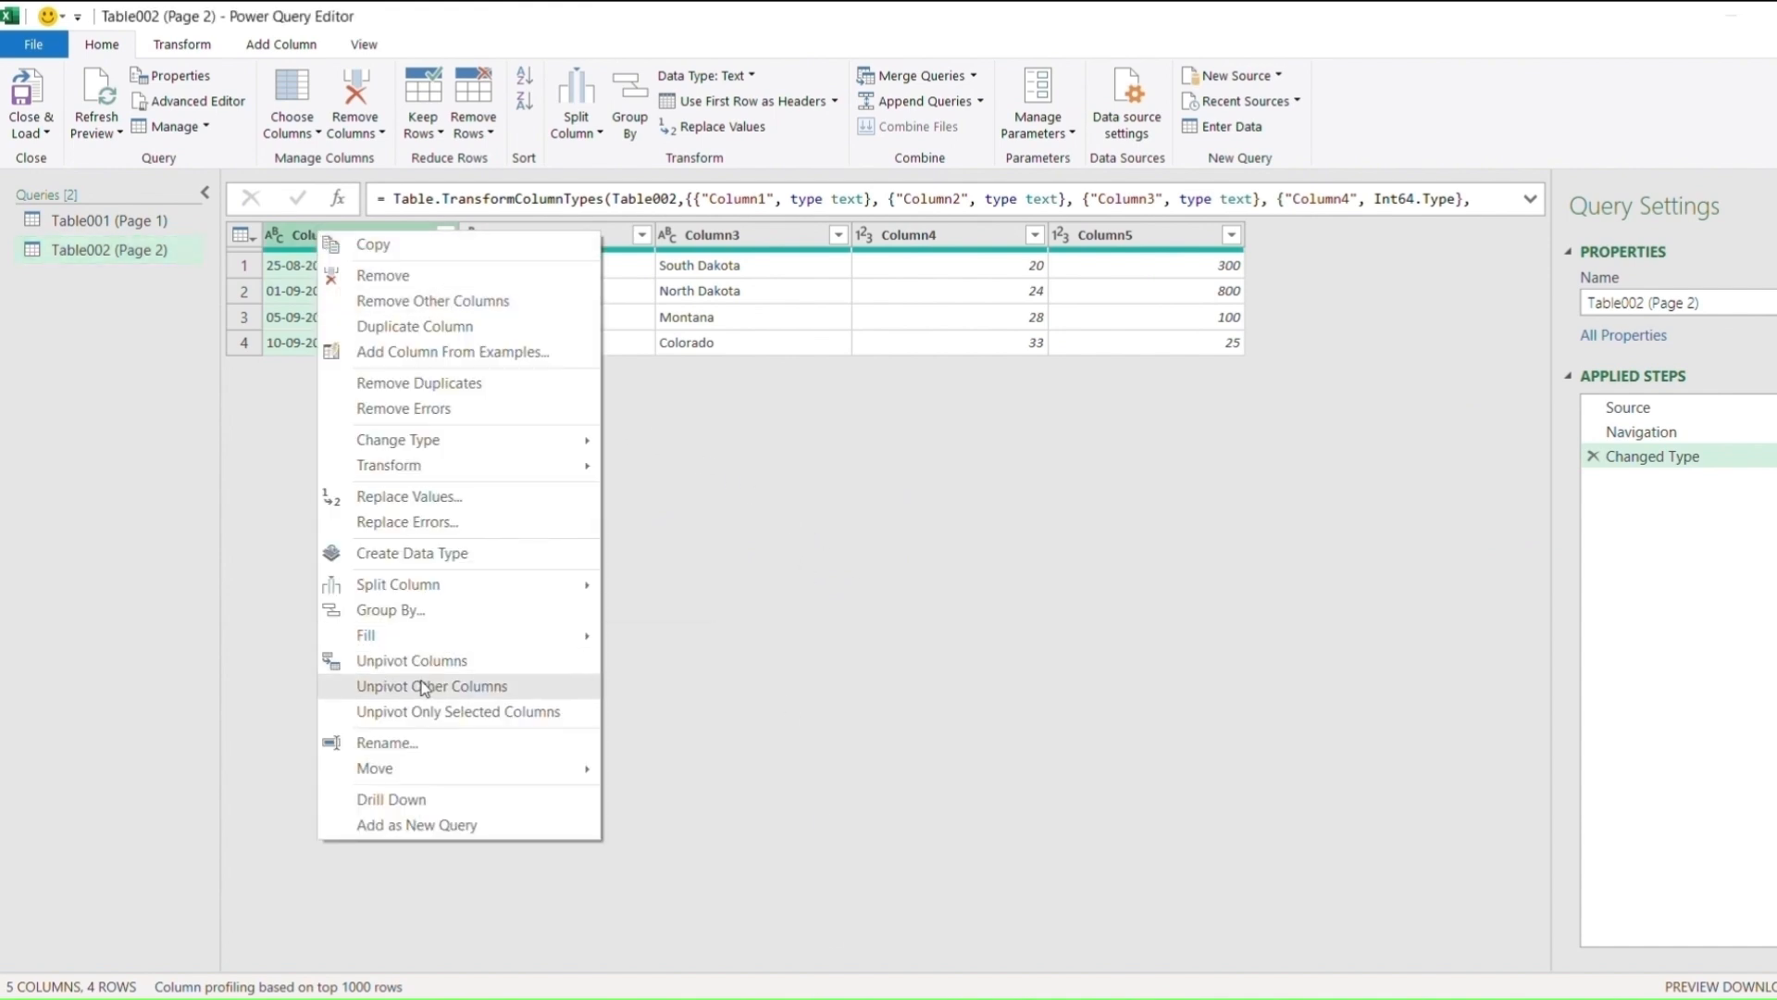
left_click(423, 745)
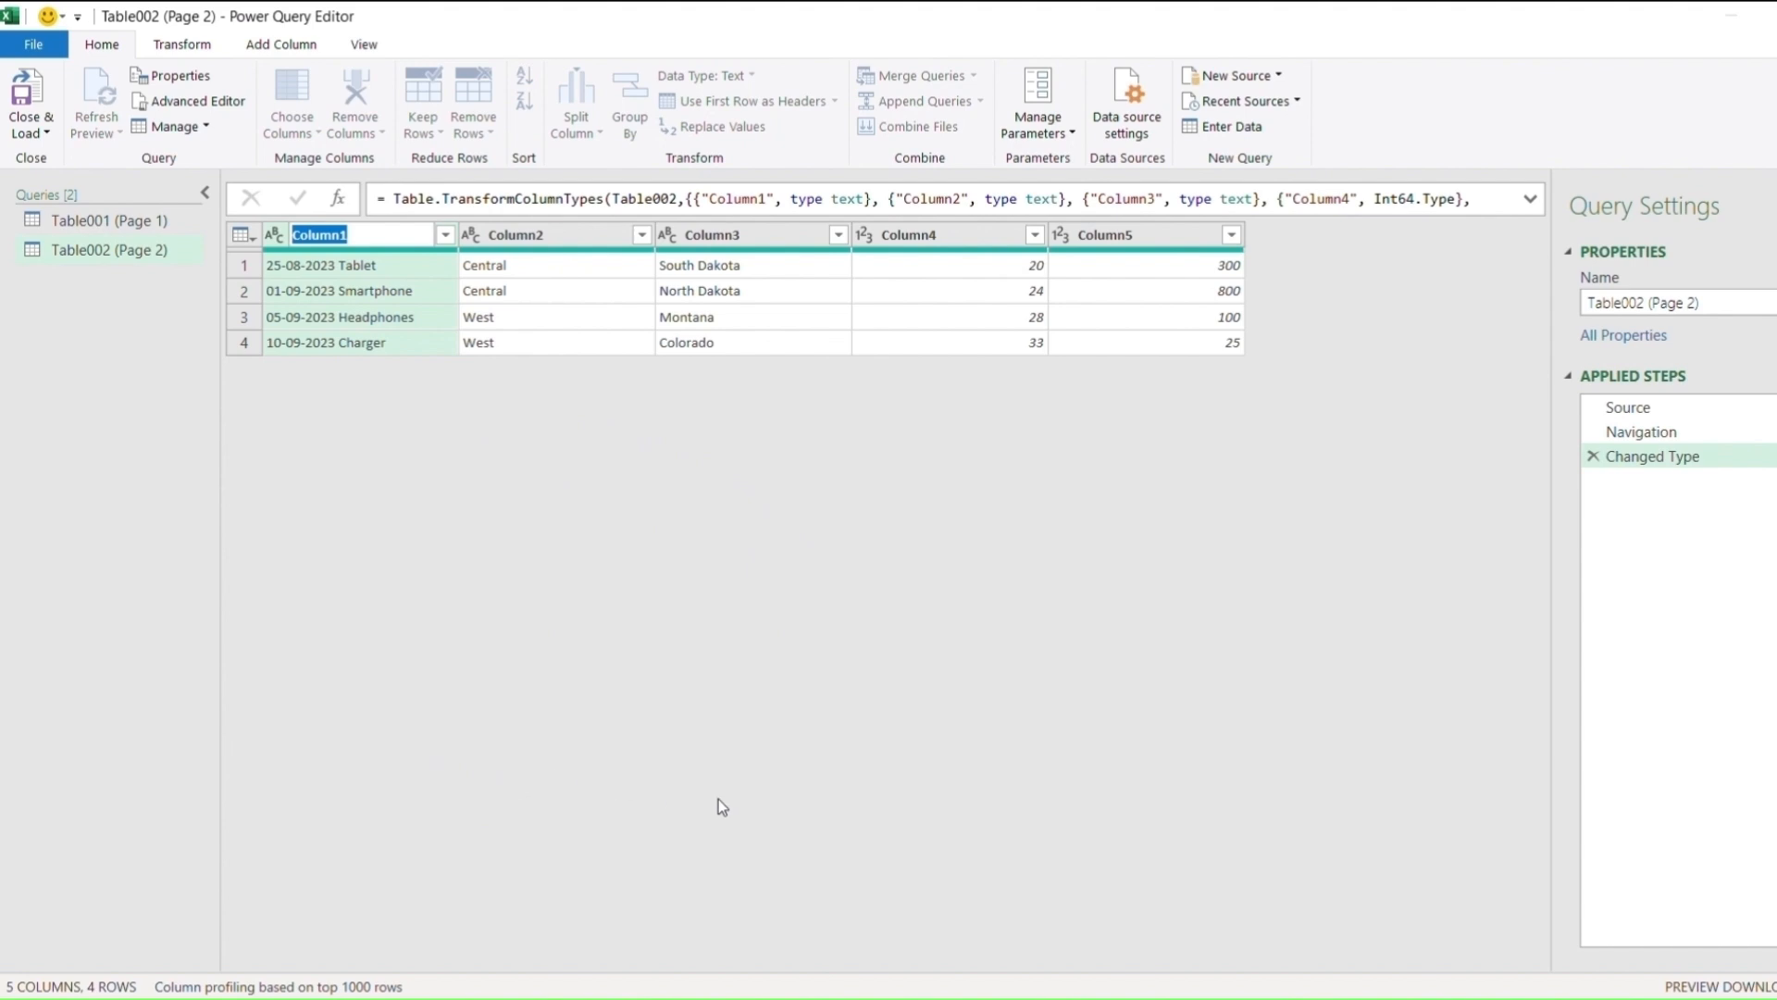
left_click(355, 239)
key("Return")
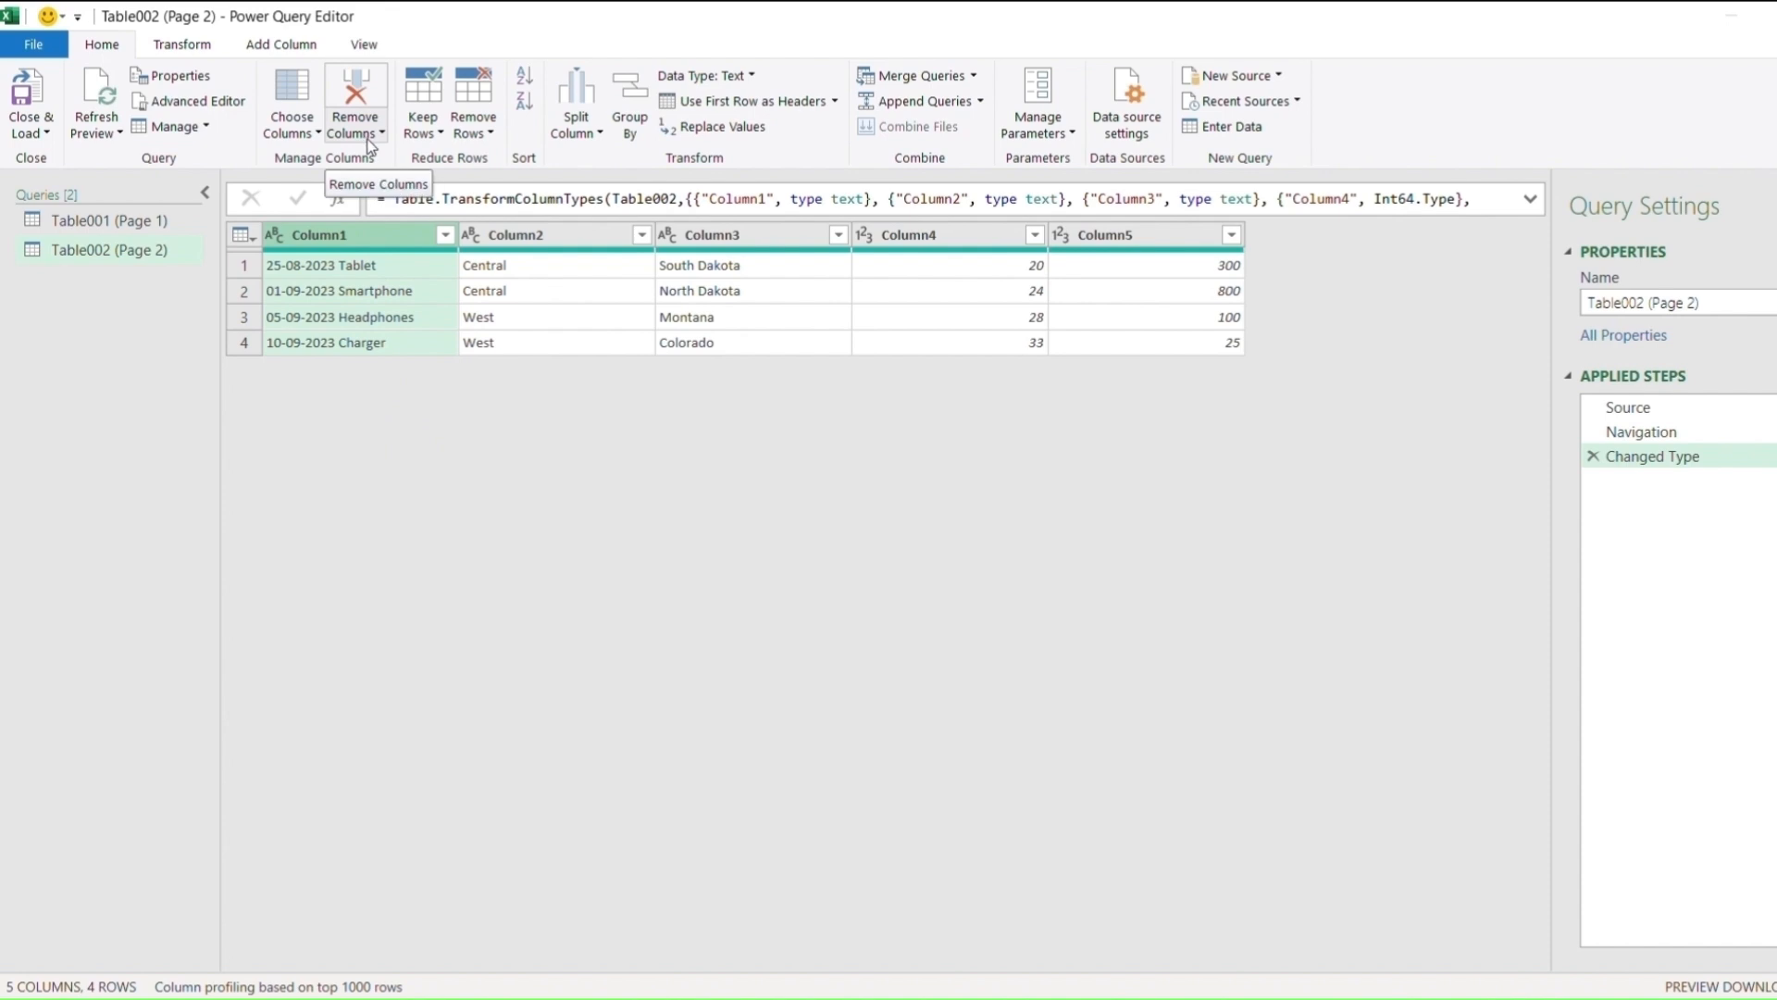
- Split Column1 of Table002 (Page 2) by a custom space delimiter at each occurrence, separating dates from product names
left_click(581, 134)
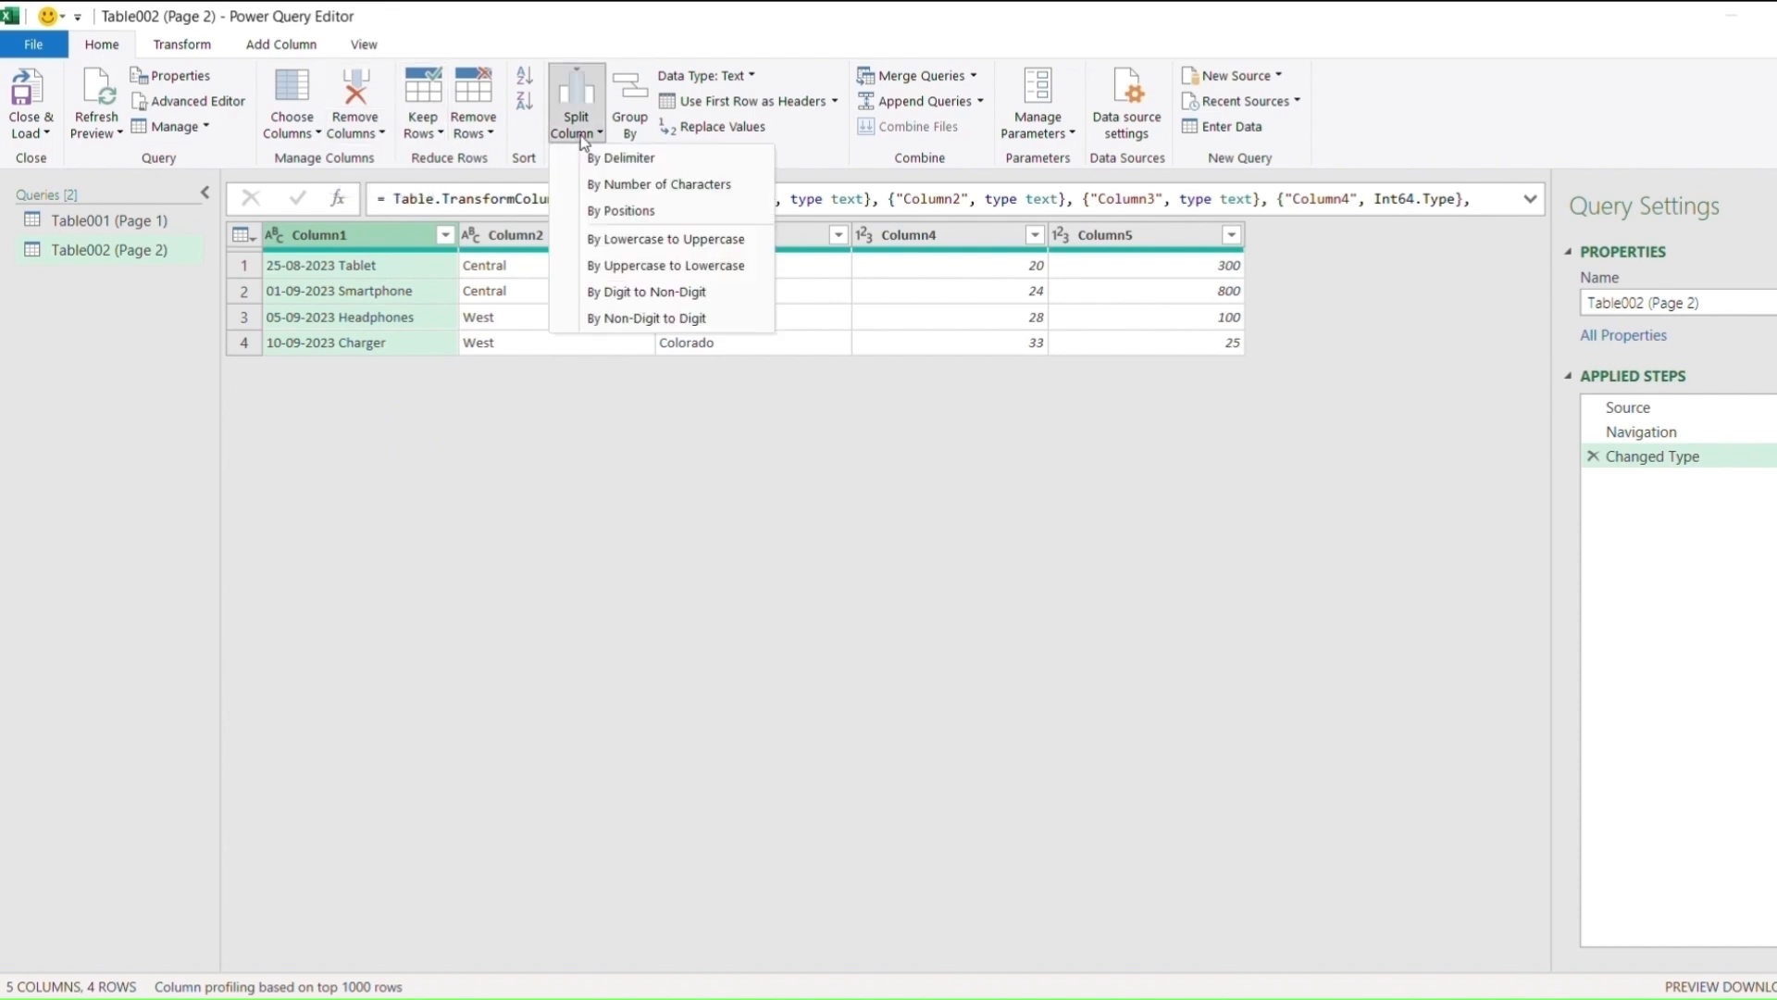
left_click(620, 158)
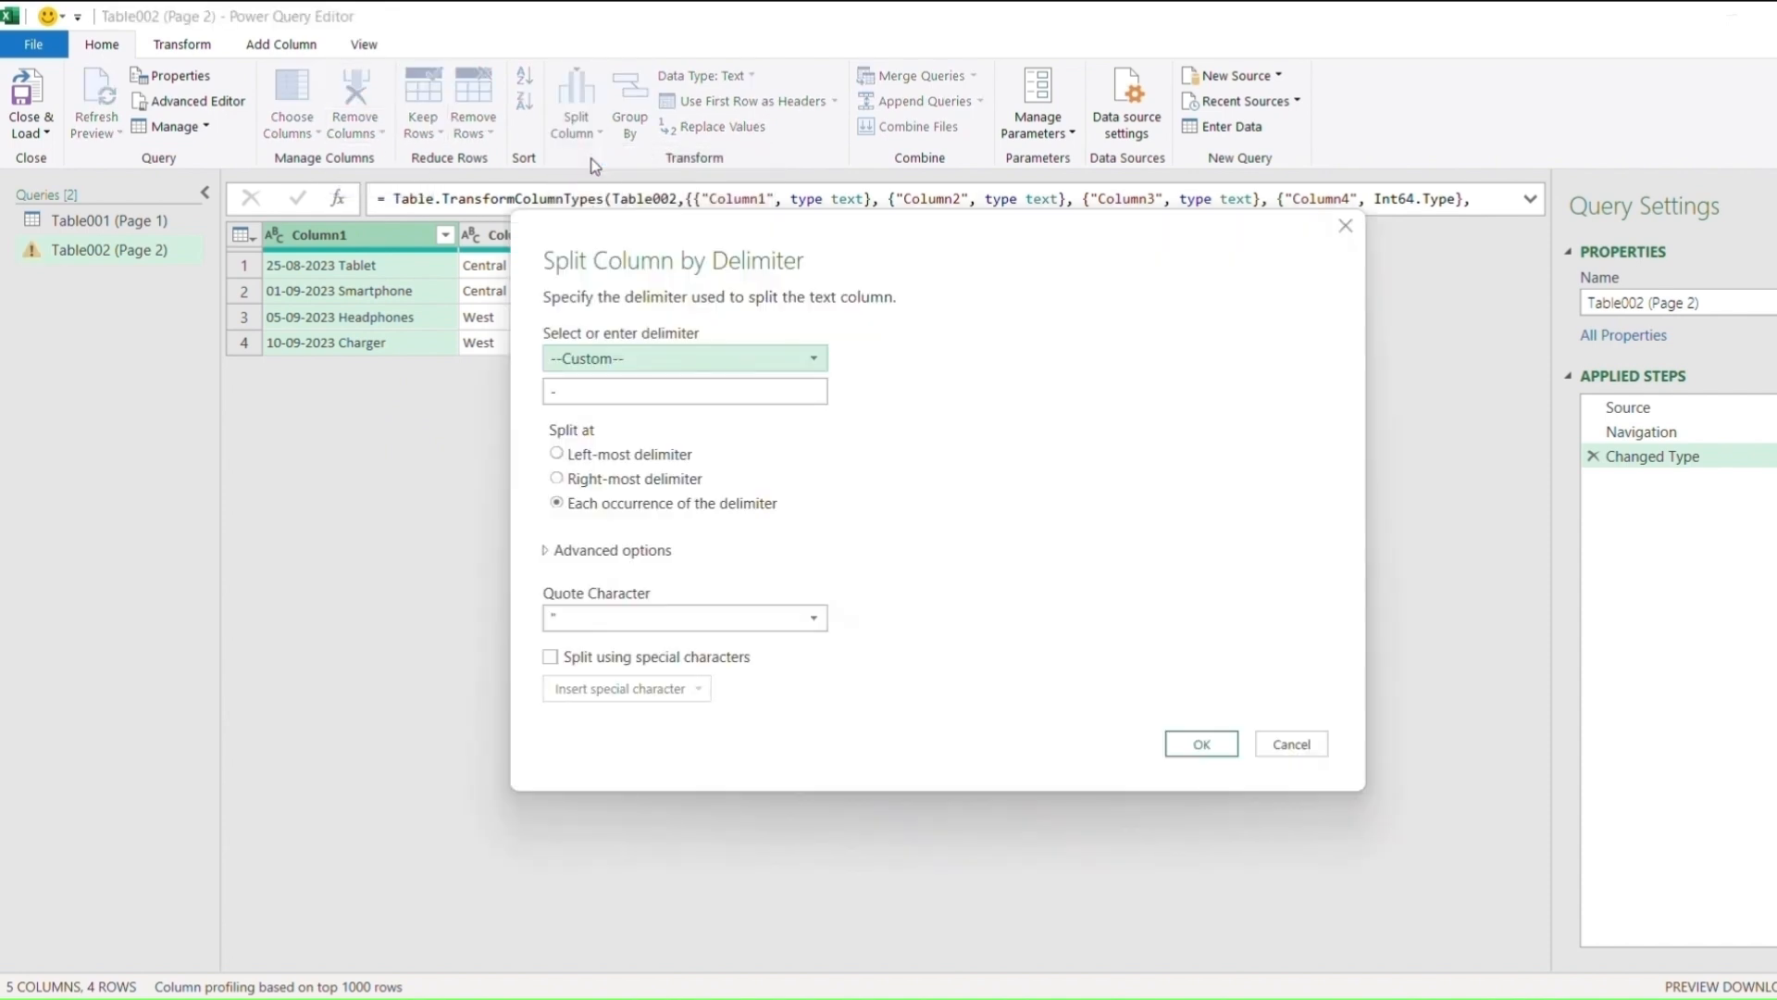
left_click(592, 390)
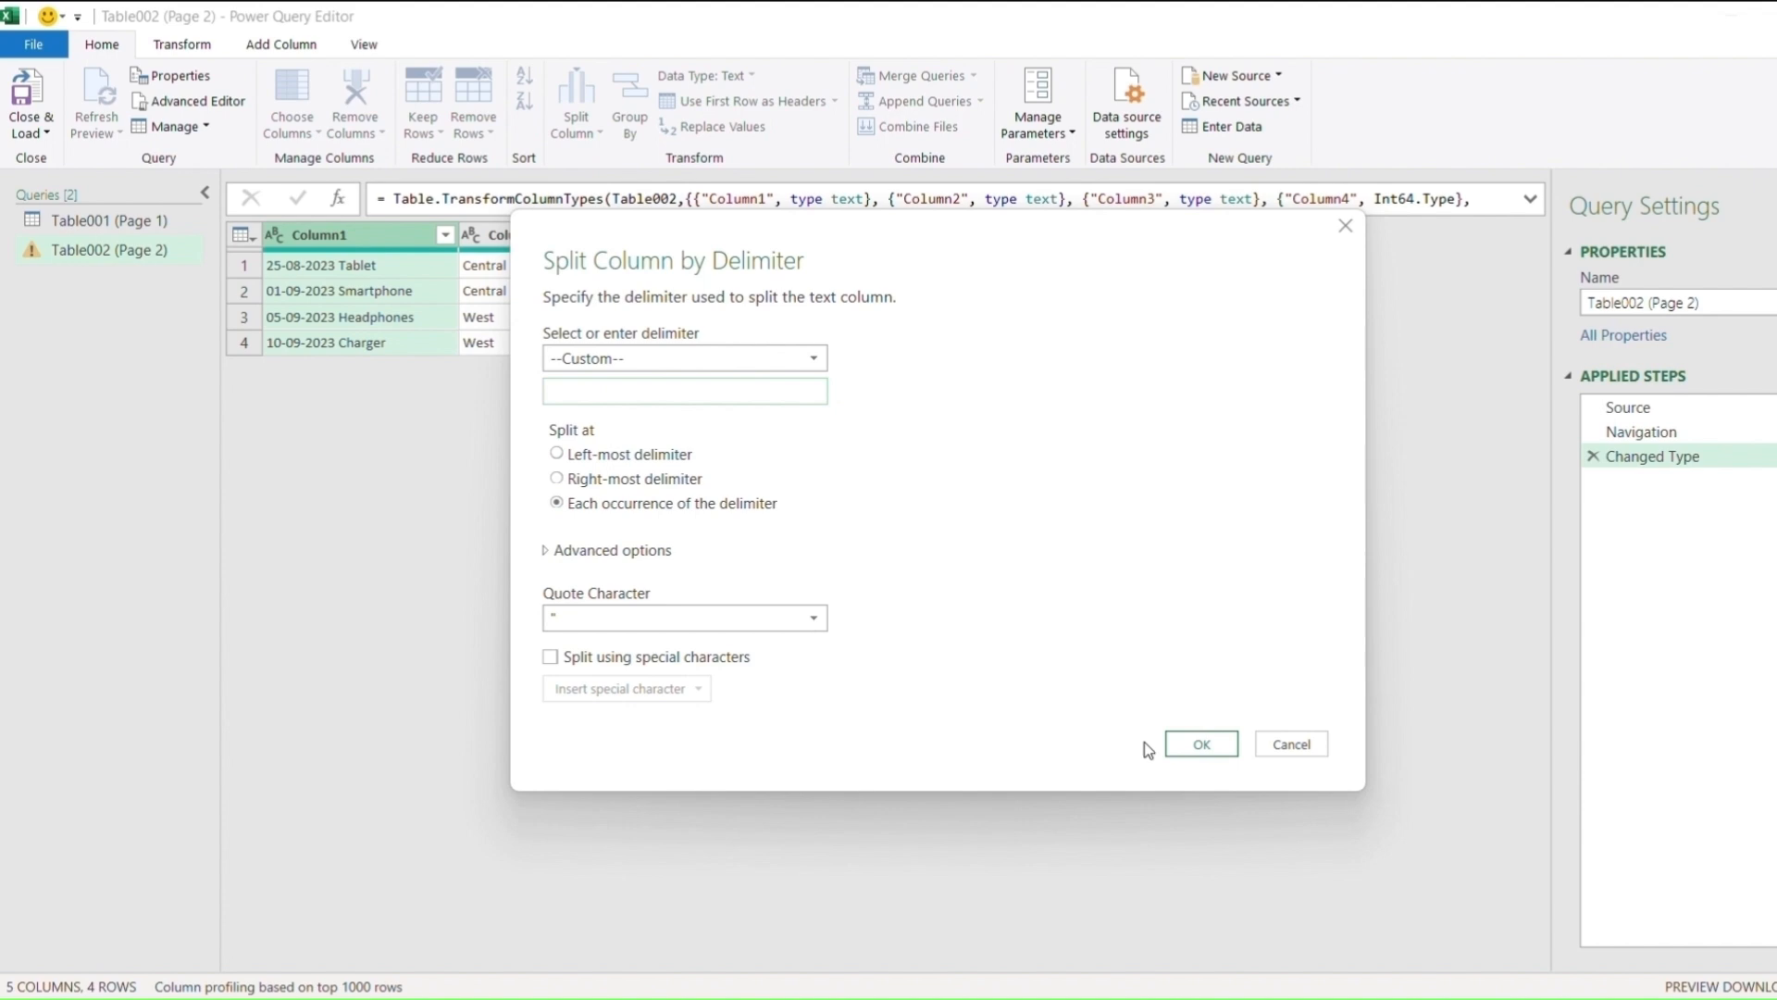
left_click(1213, 746)
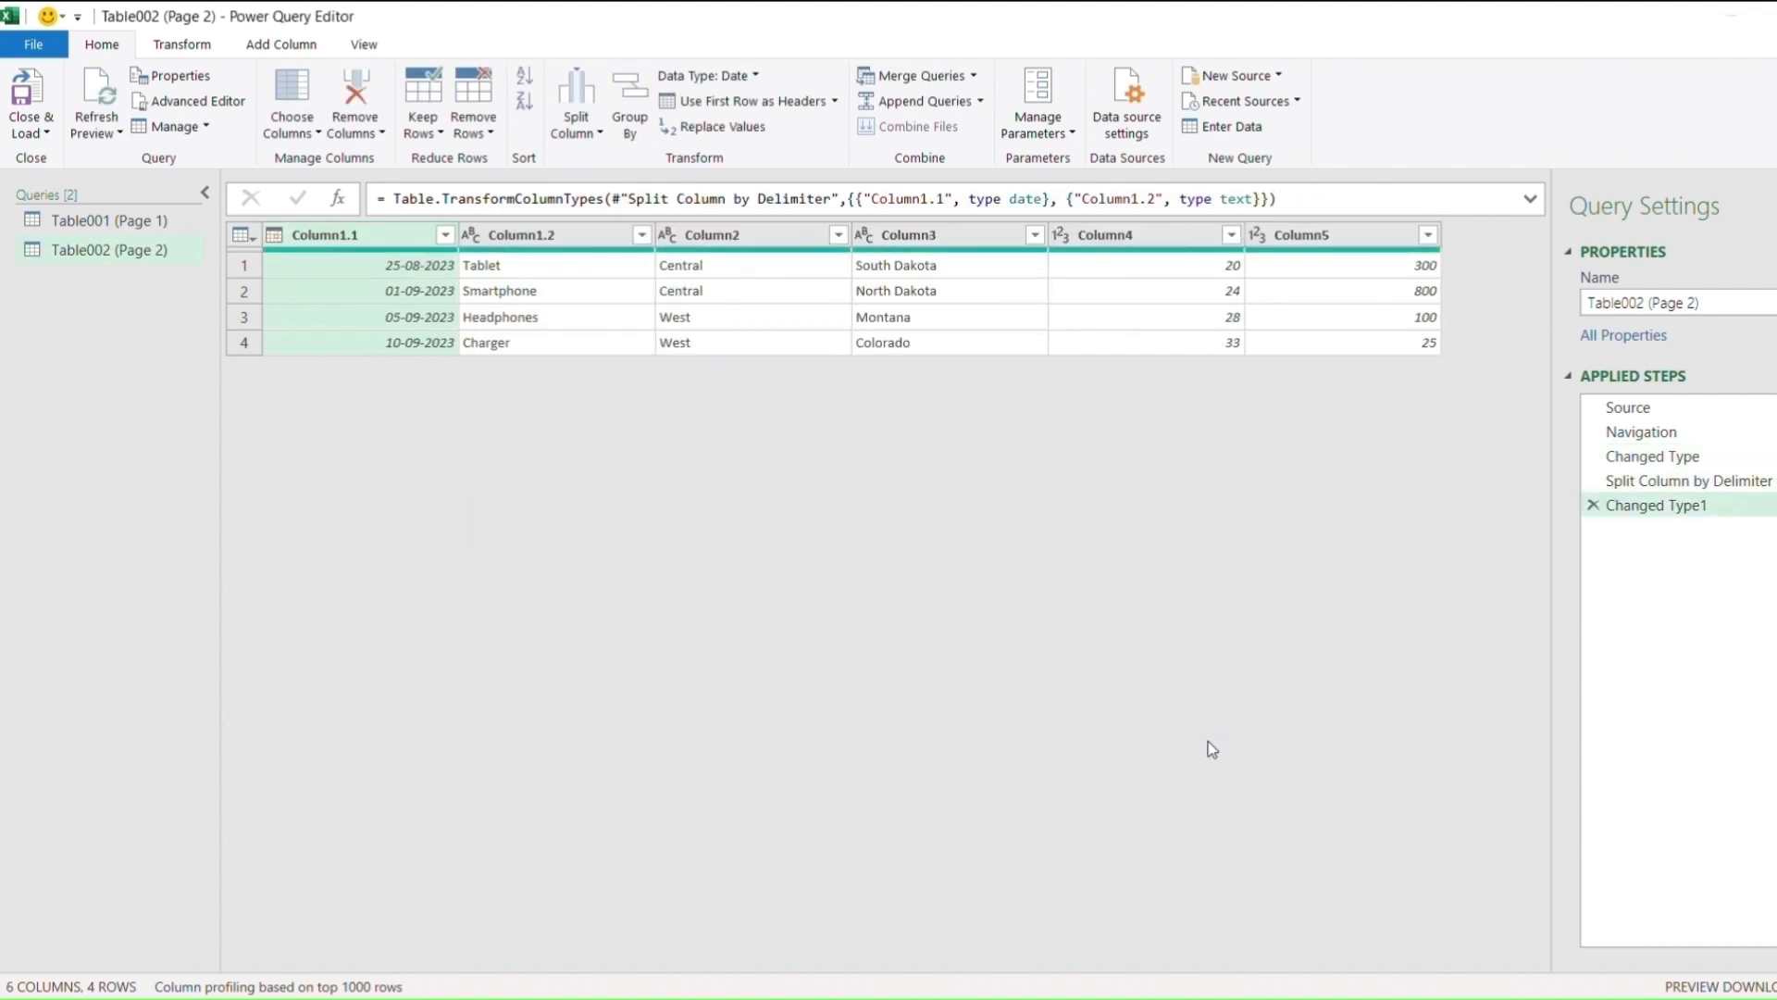
- Rename Column1.1 of the Table002 query as Date and Column1.2 as Product Name
left_click_drag(373, 239, 371, 237)
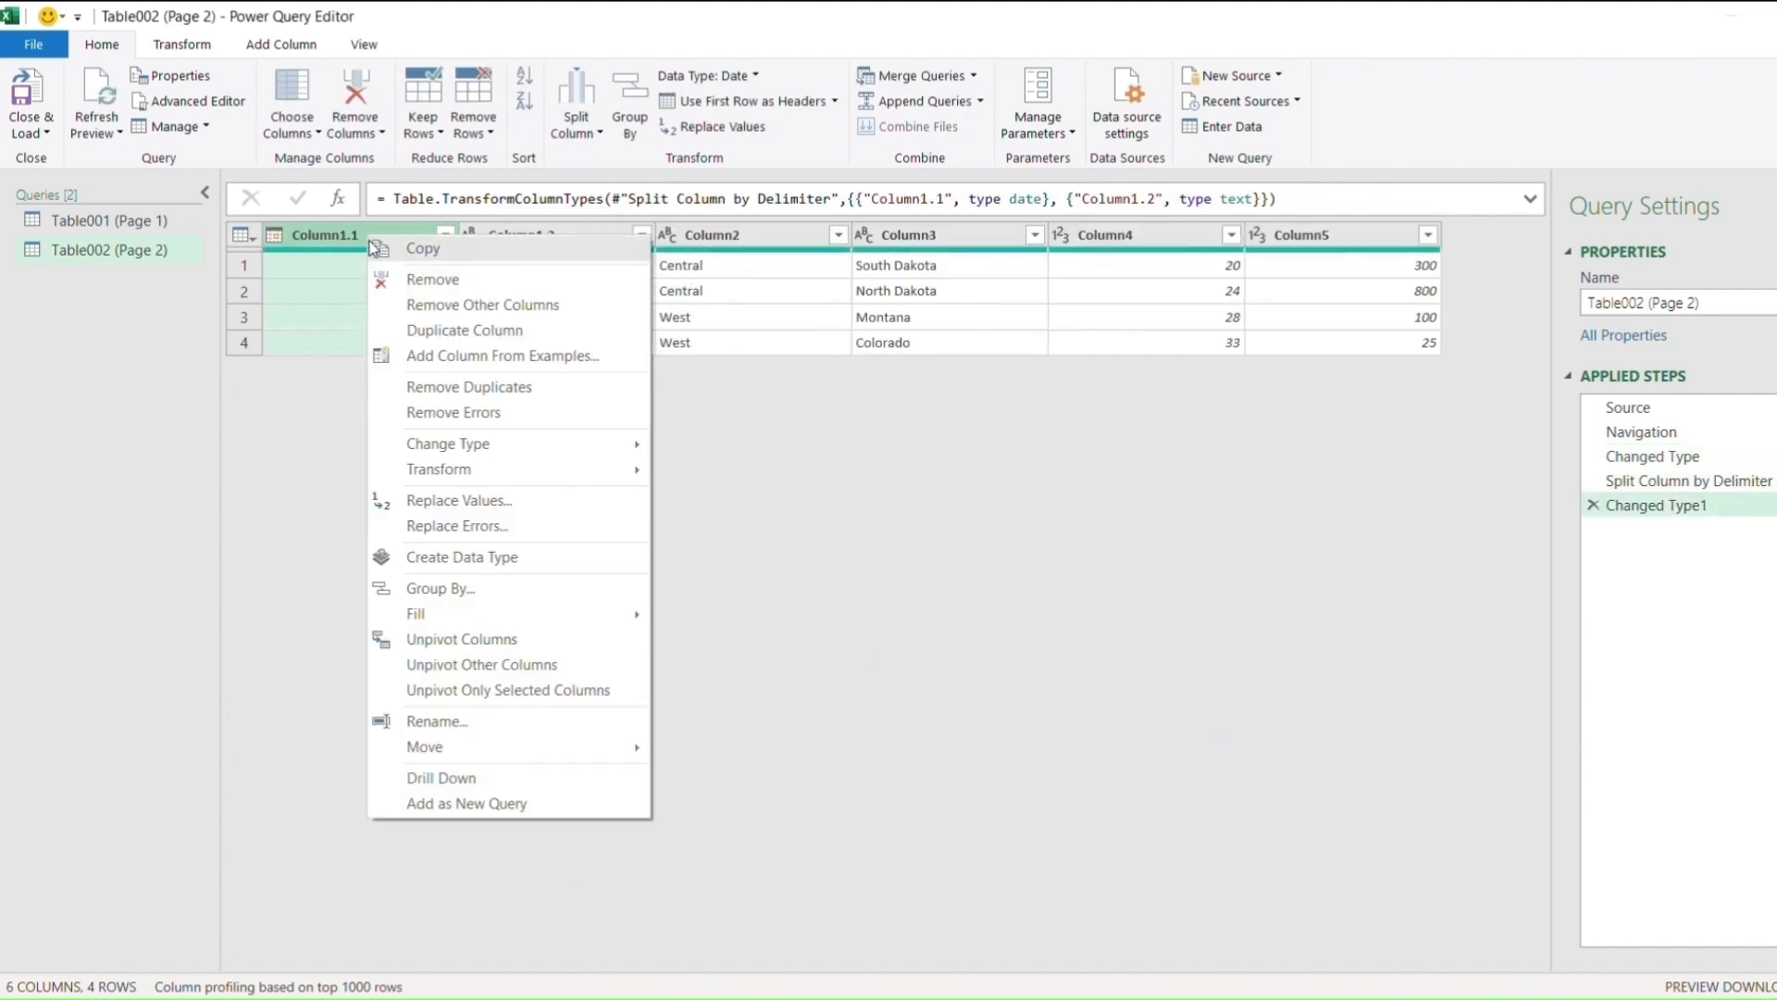
left_click(443, 722)
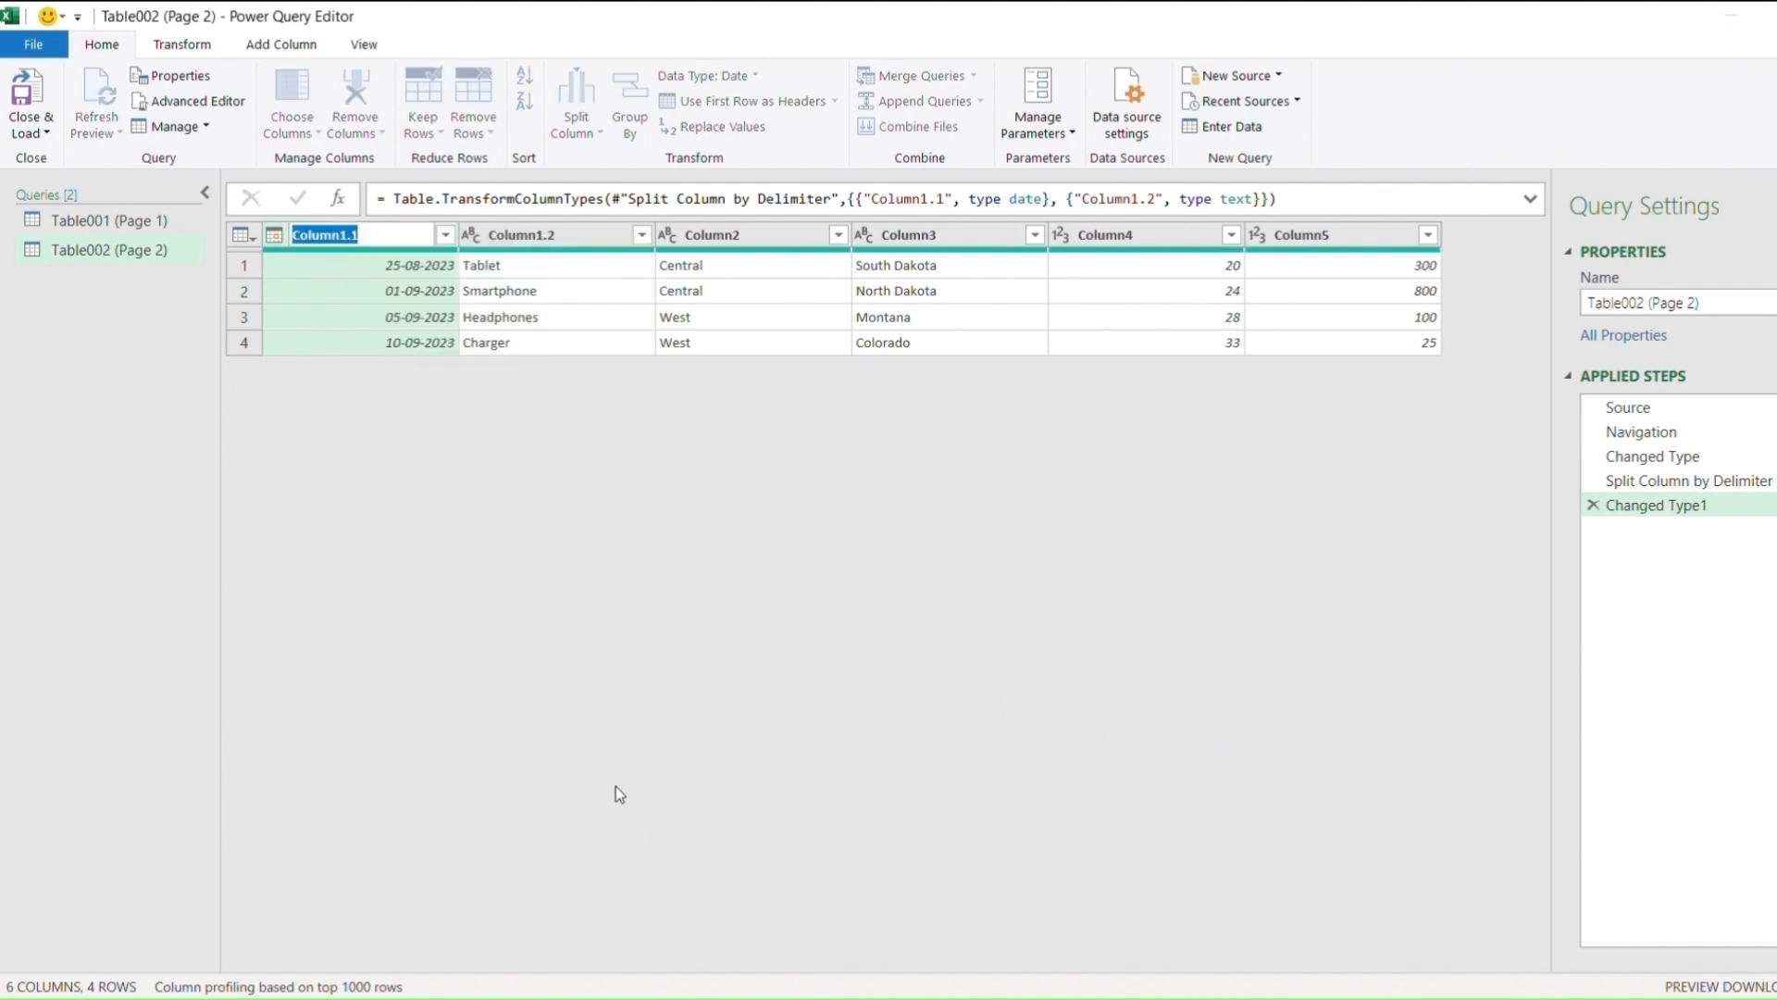
key("BackSpace")
type("Date")
left_click(537, 235)
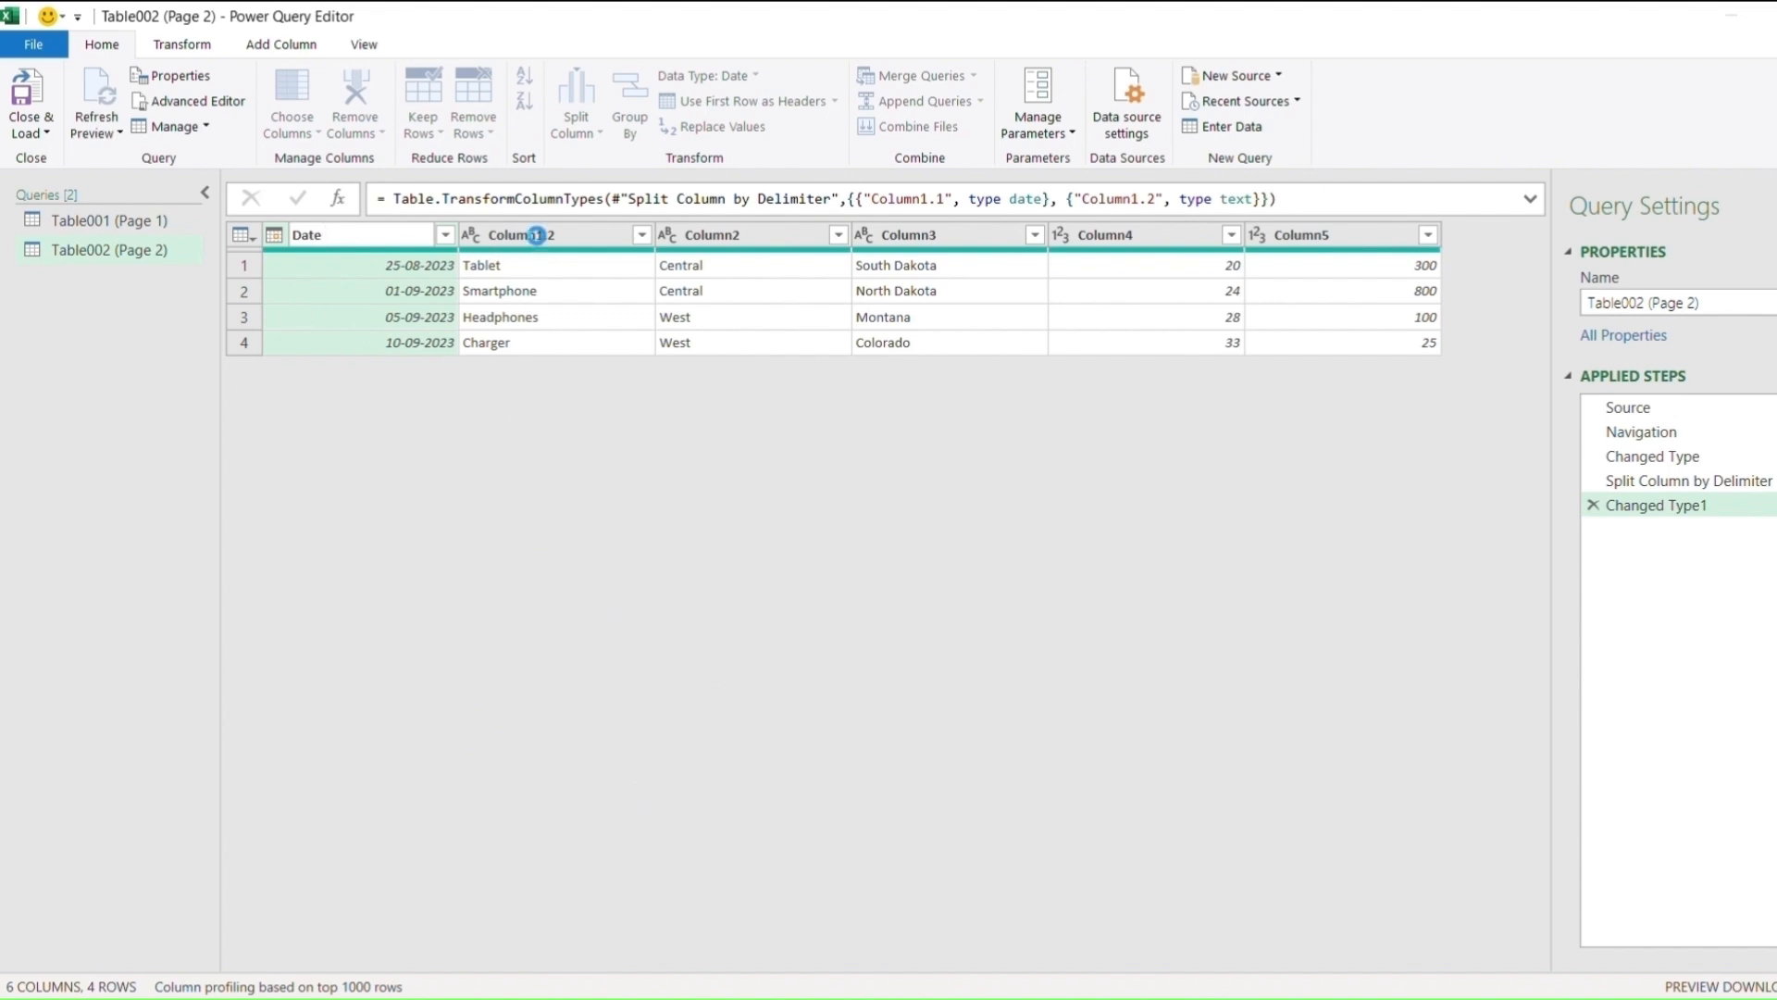
right_click(546, 231)
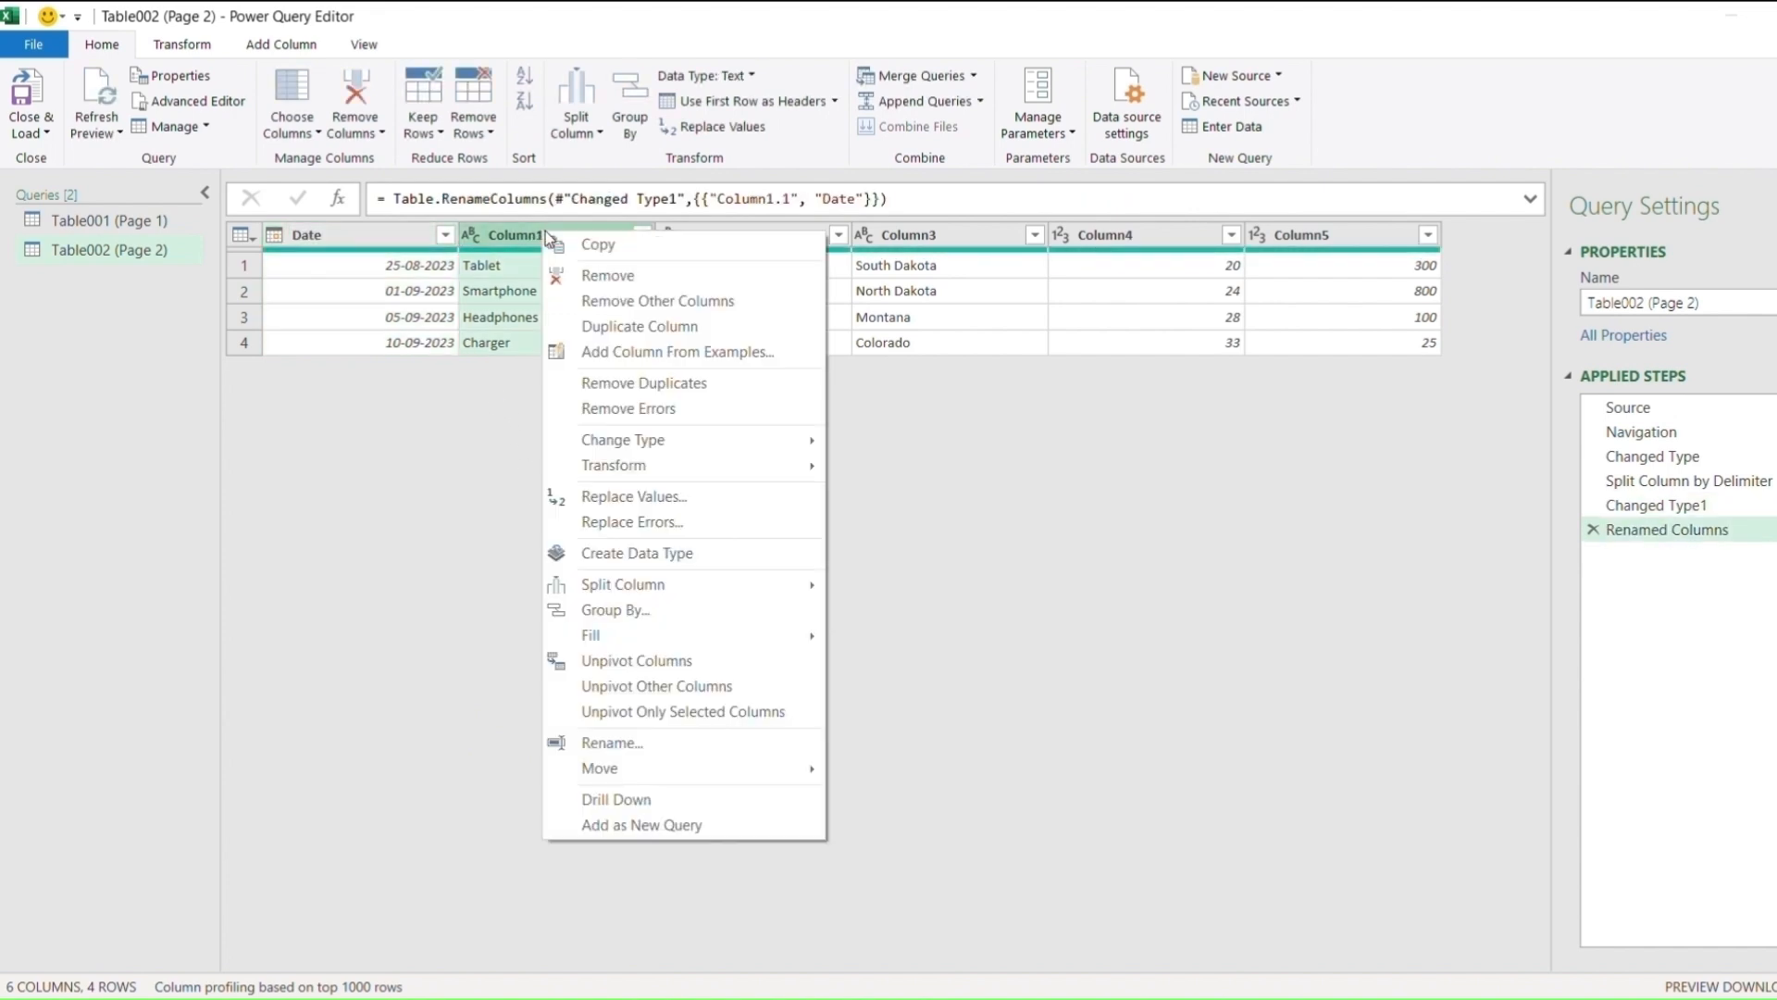
left_click(593, 744)
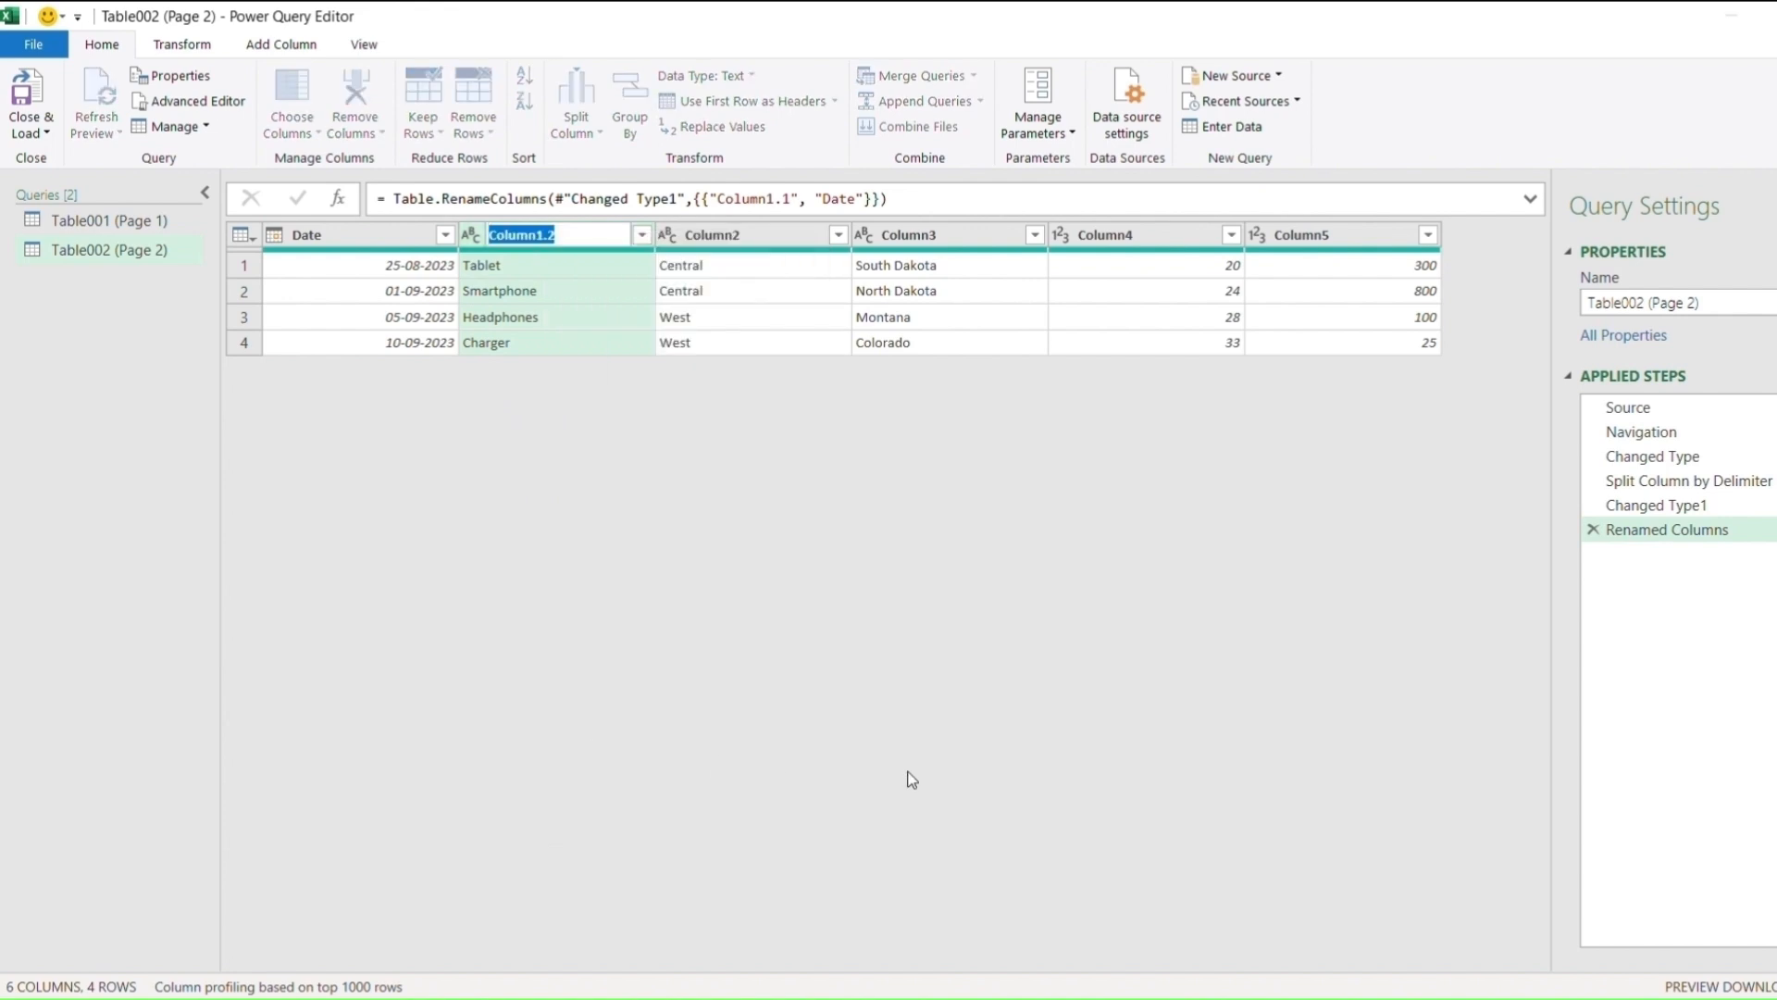
type("Product Name")
- Rename Column2 of the Table002 query as Region and Column3 as State
key("Tab")
type("Region")
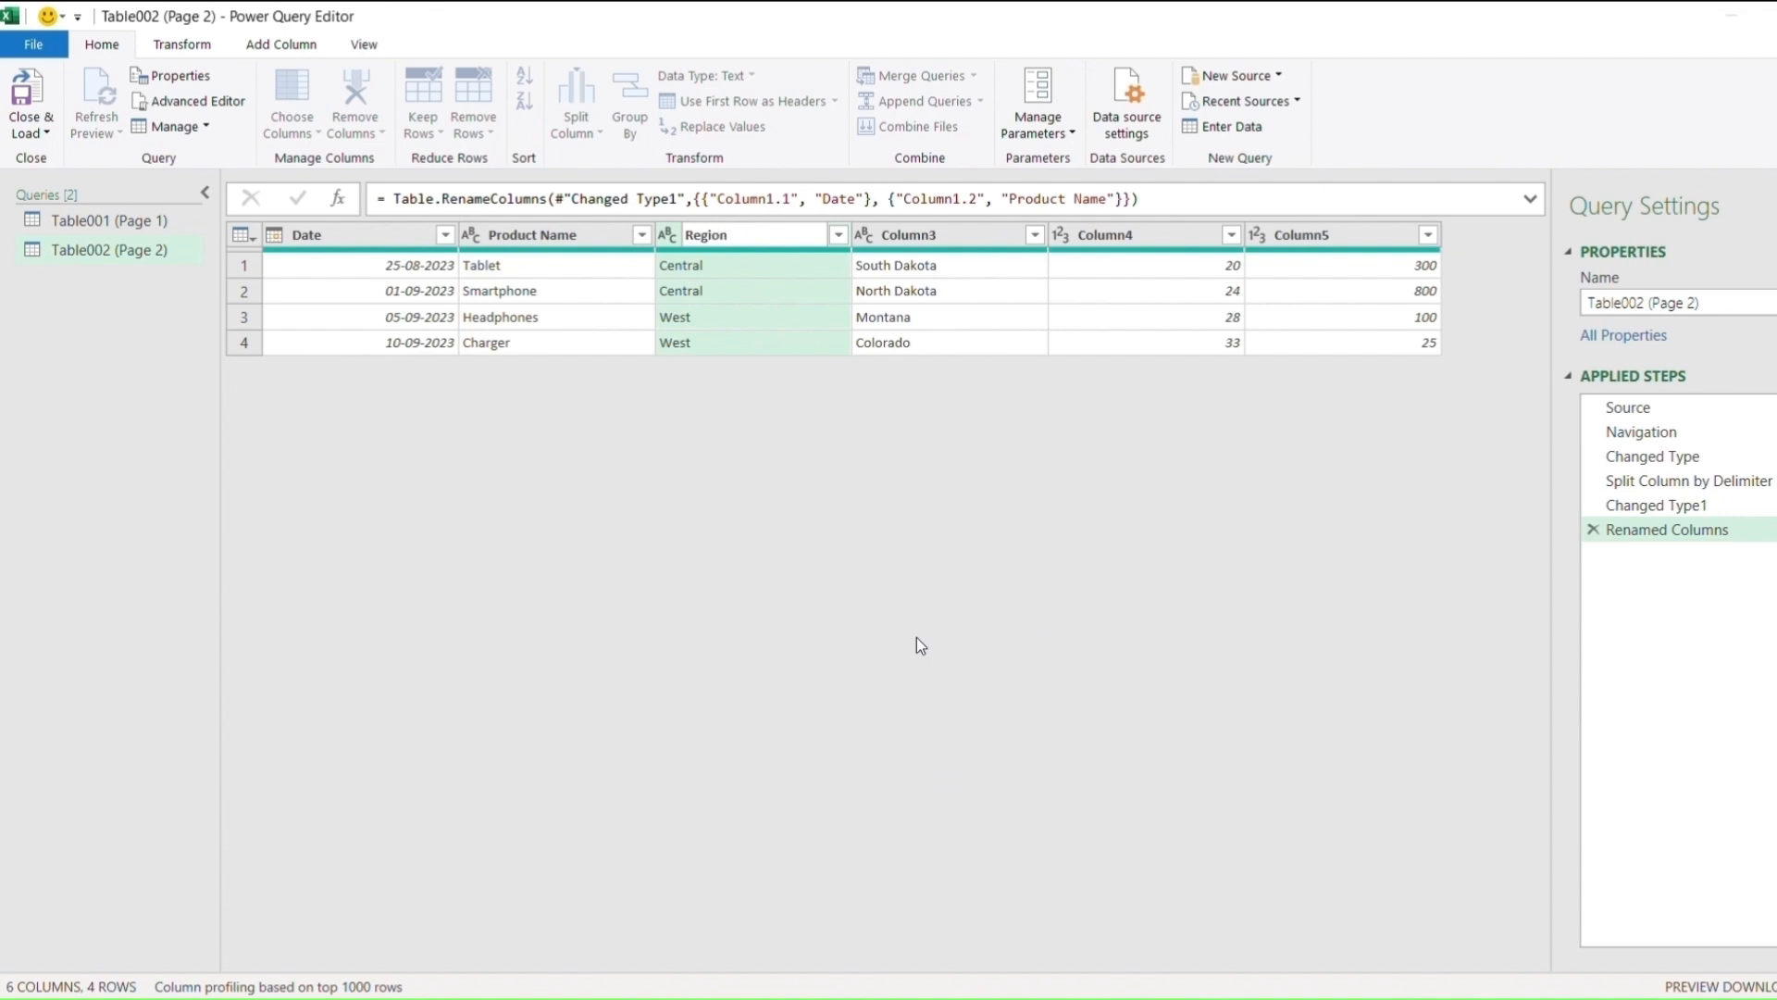
key("Return")
double_click(931, 237)
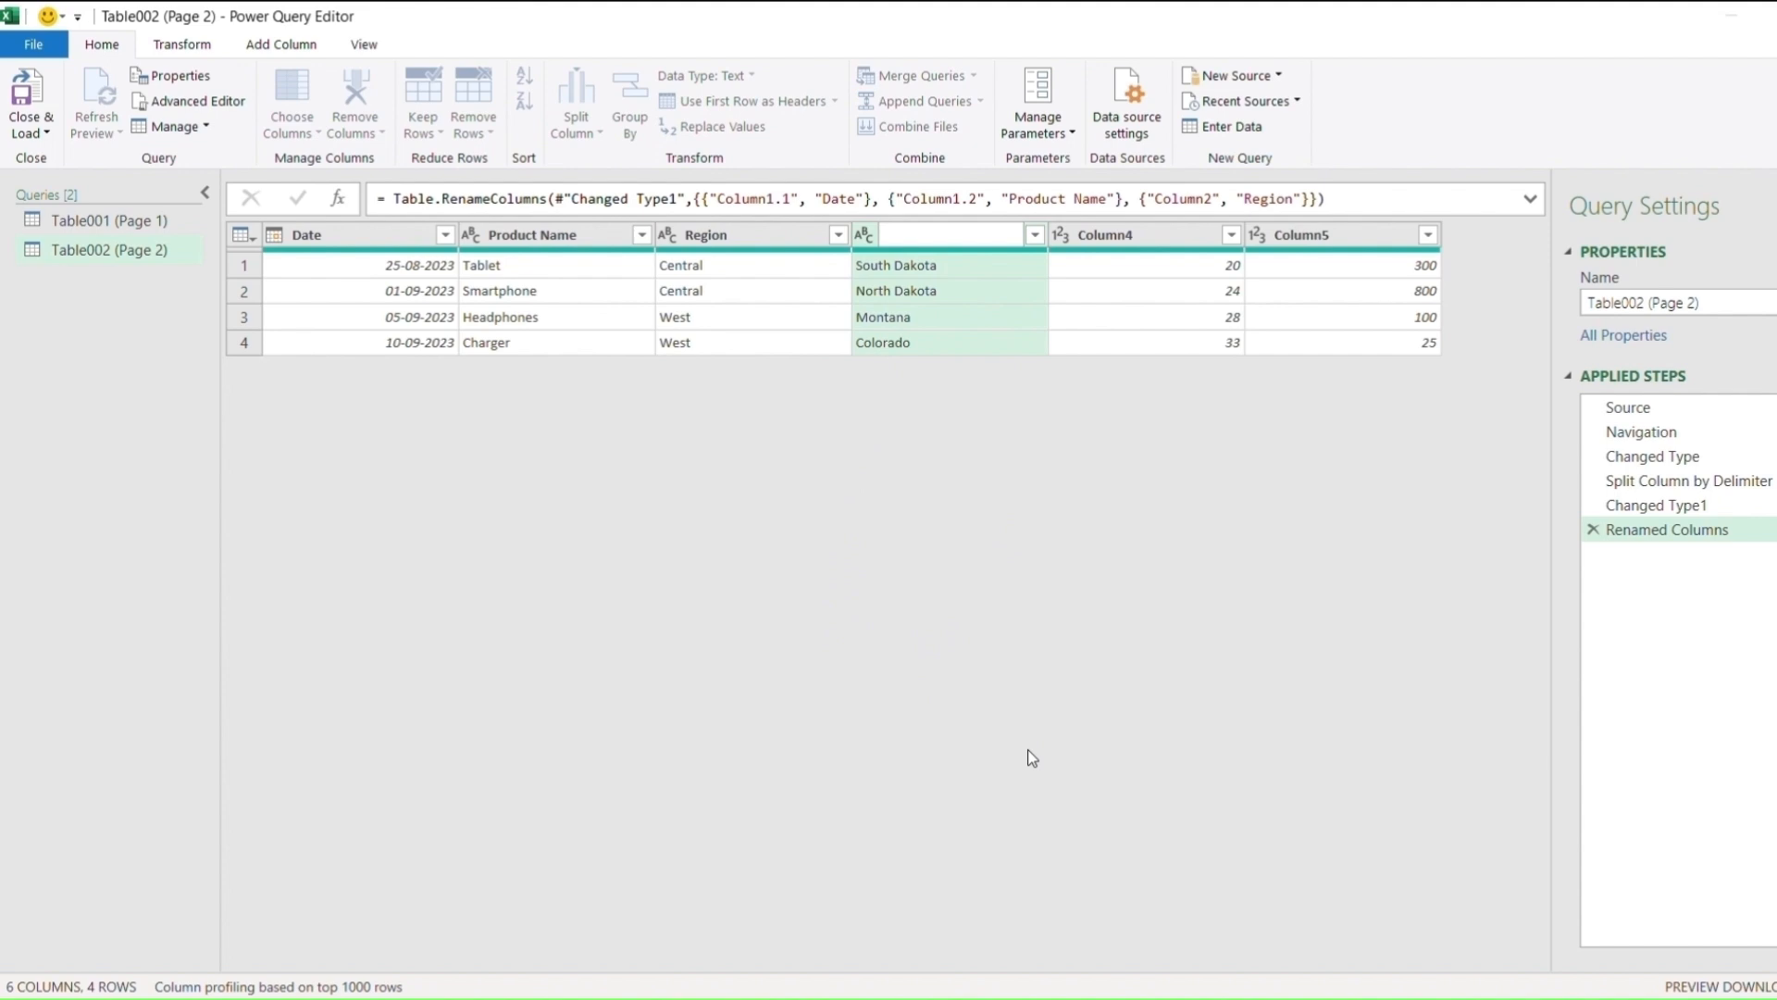
type("State")
key("Return")
- Rename Column4 of the Table002 query as Quantity and Column5 as Unit Price
double_click(1162, 239)
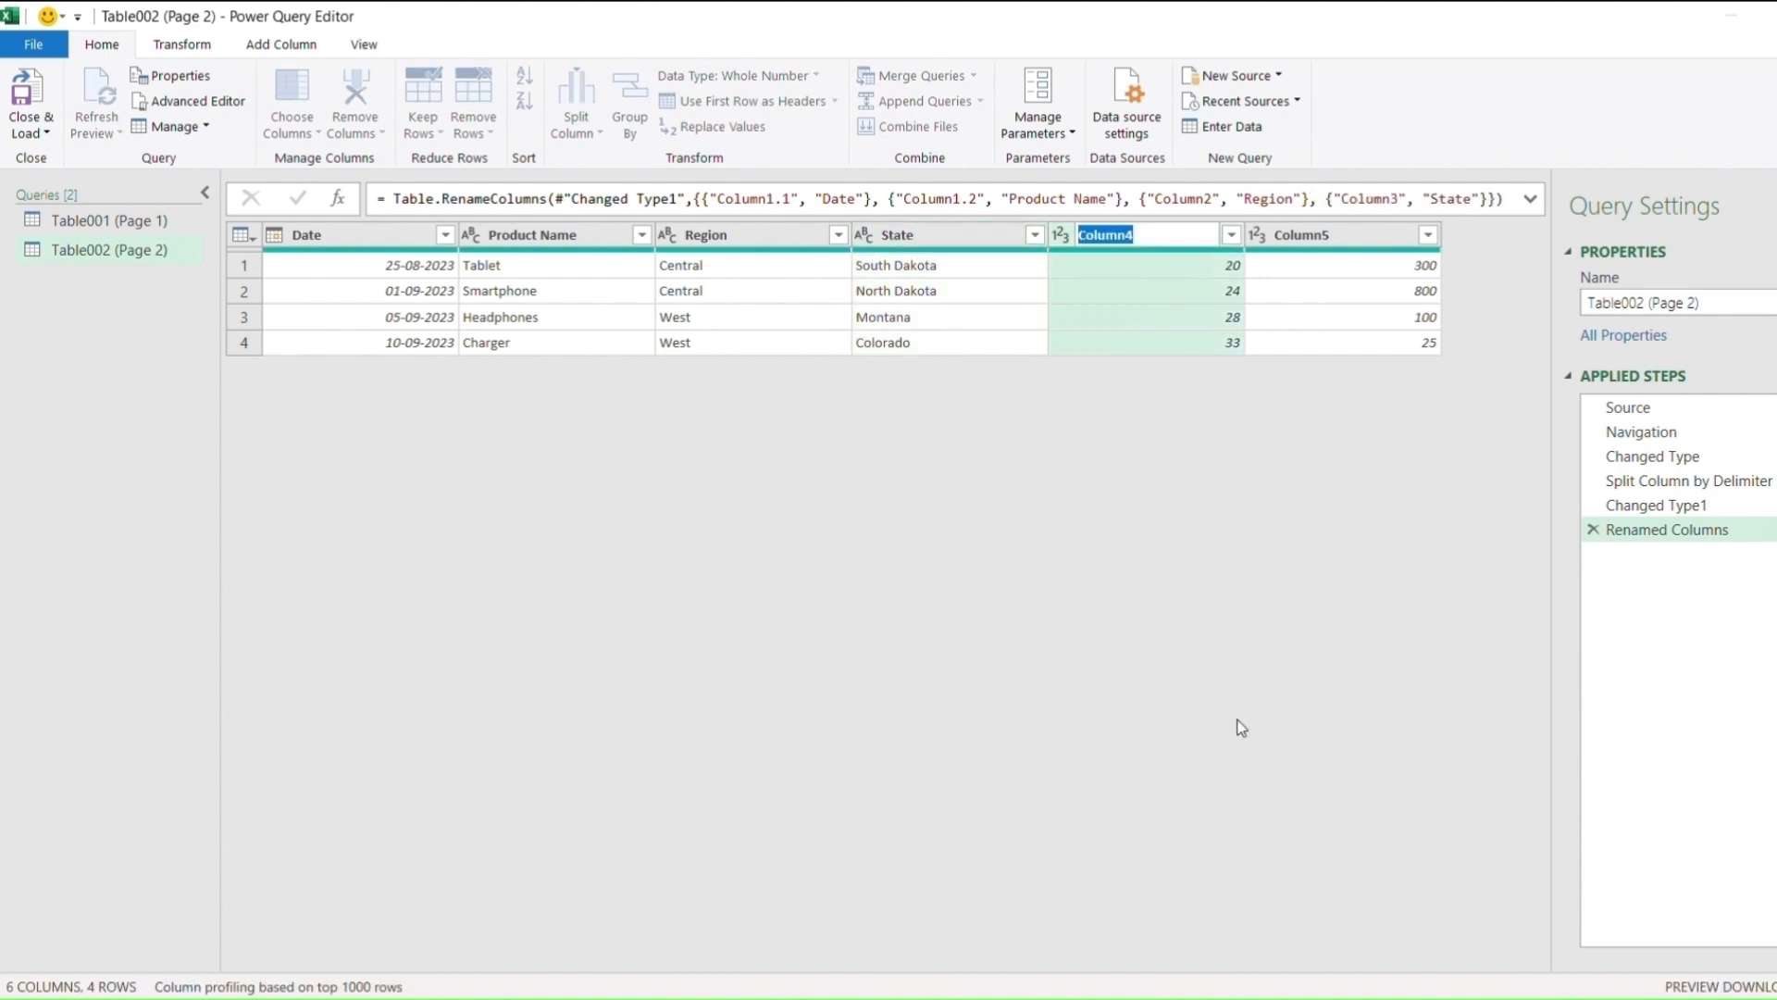
type("Quantity")
right_click(1331, 238)
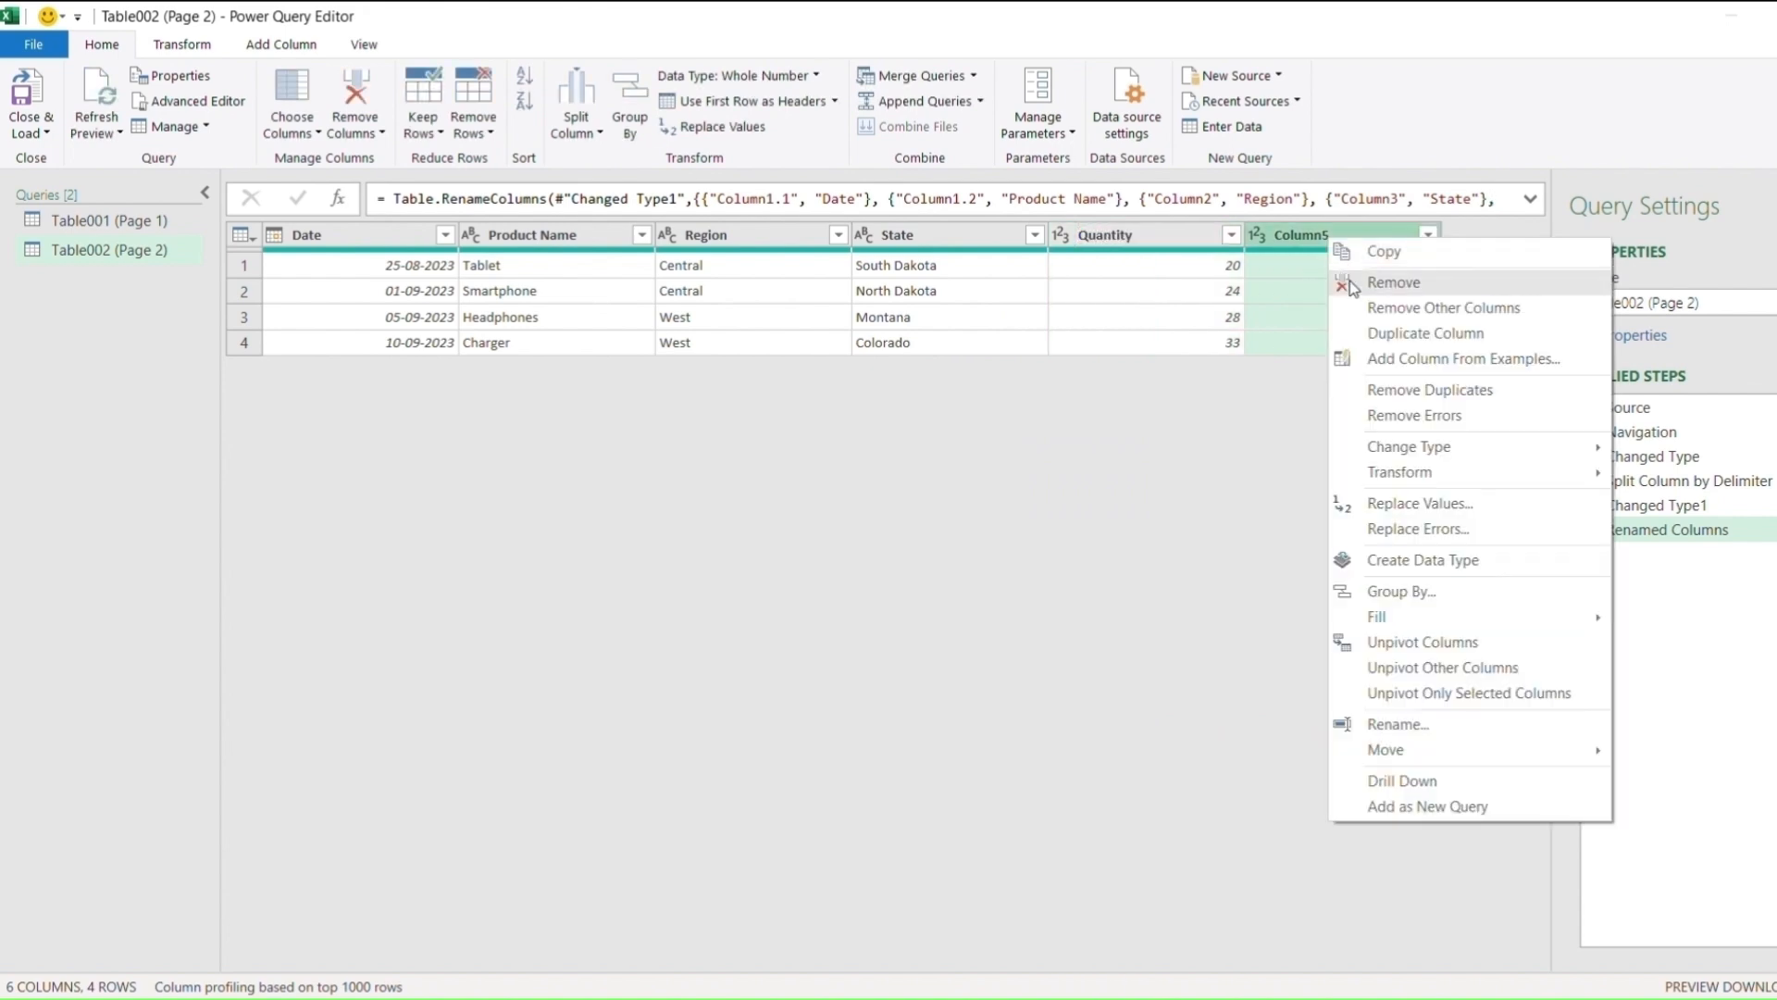
left_click(1344, 724)
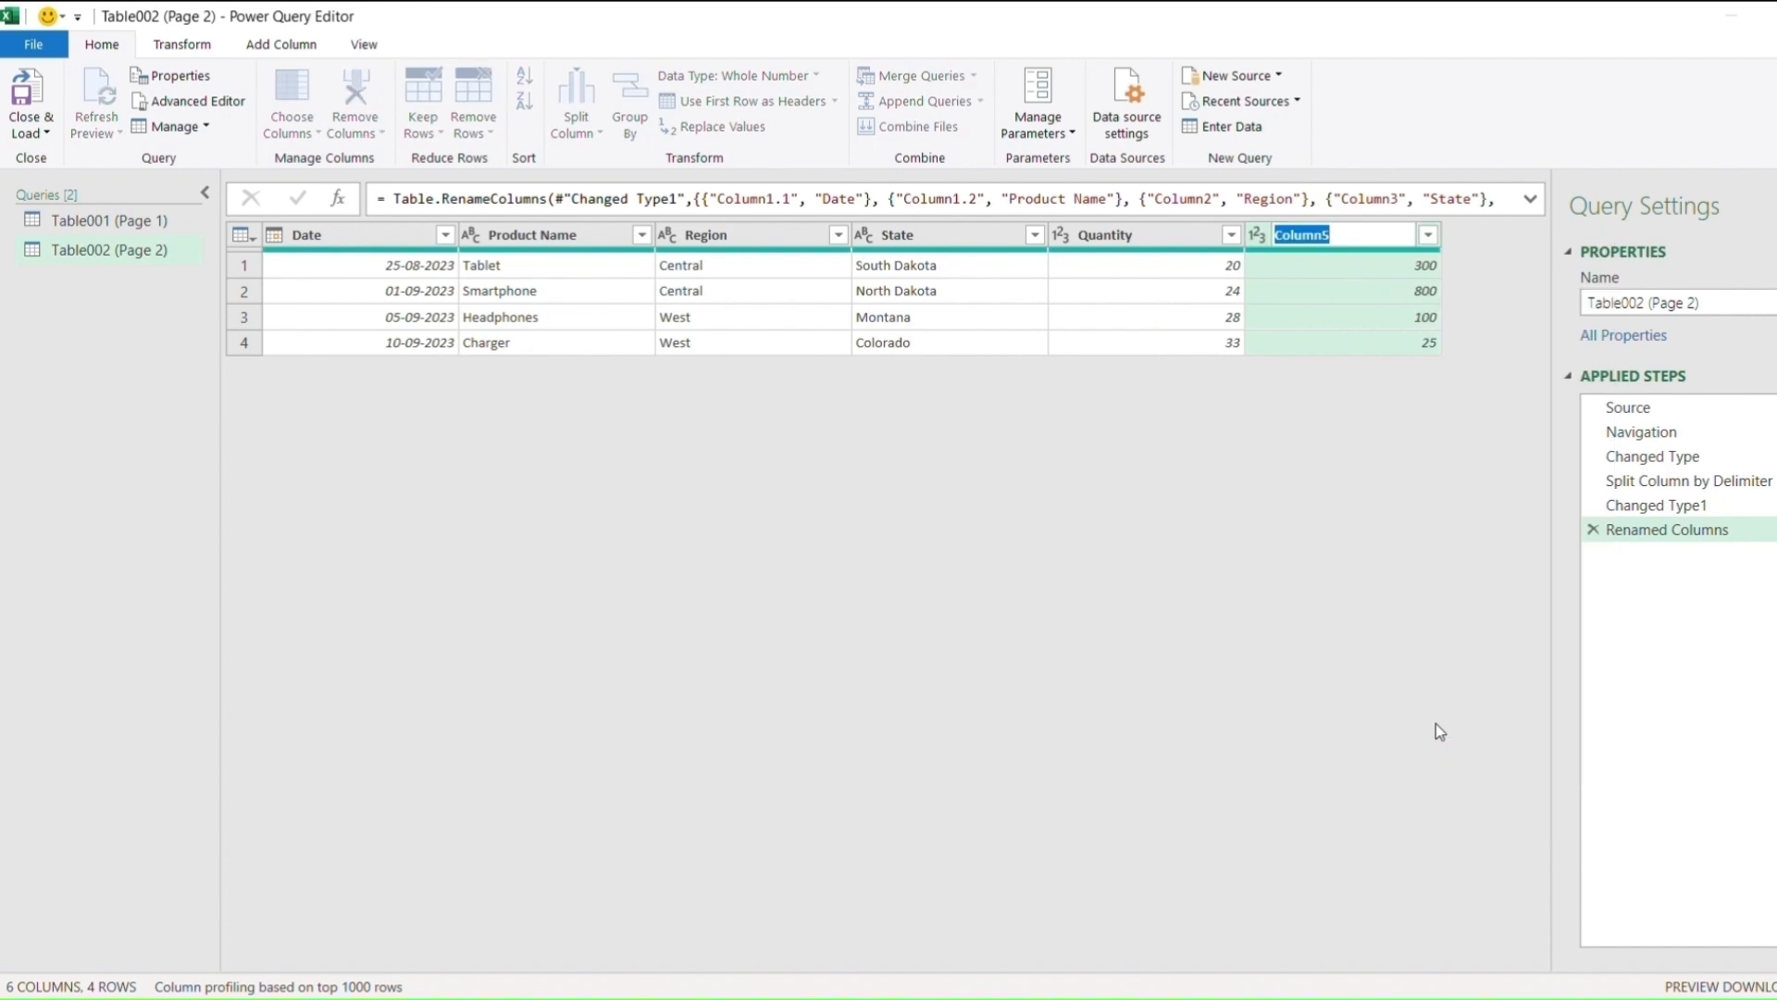
key("BackSpace")
type("Unit Price")
key("Return")
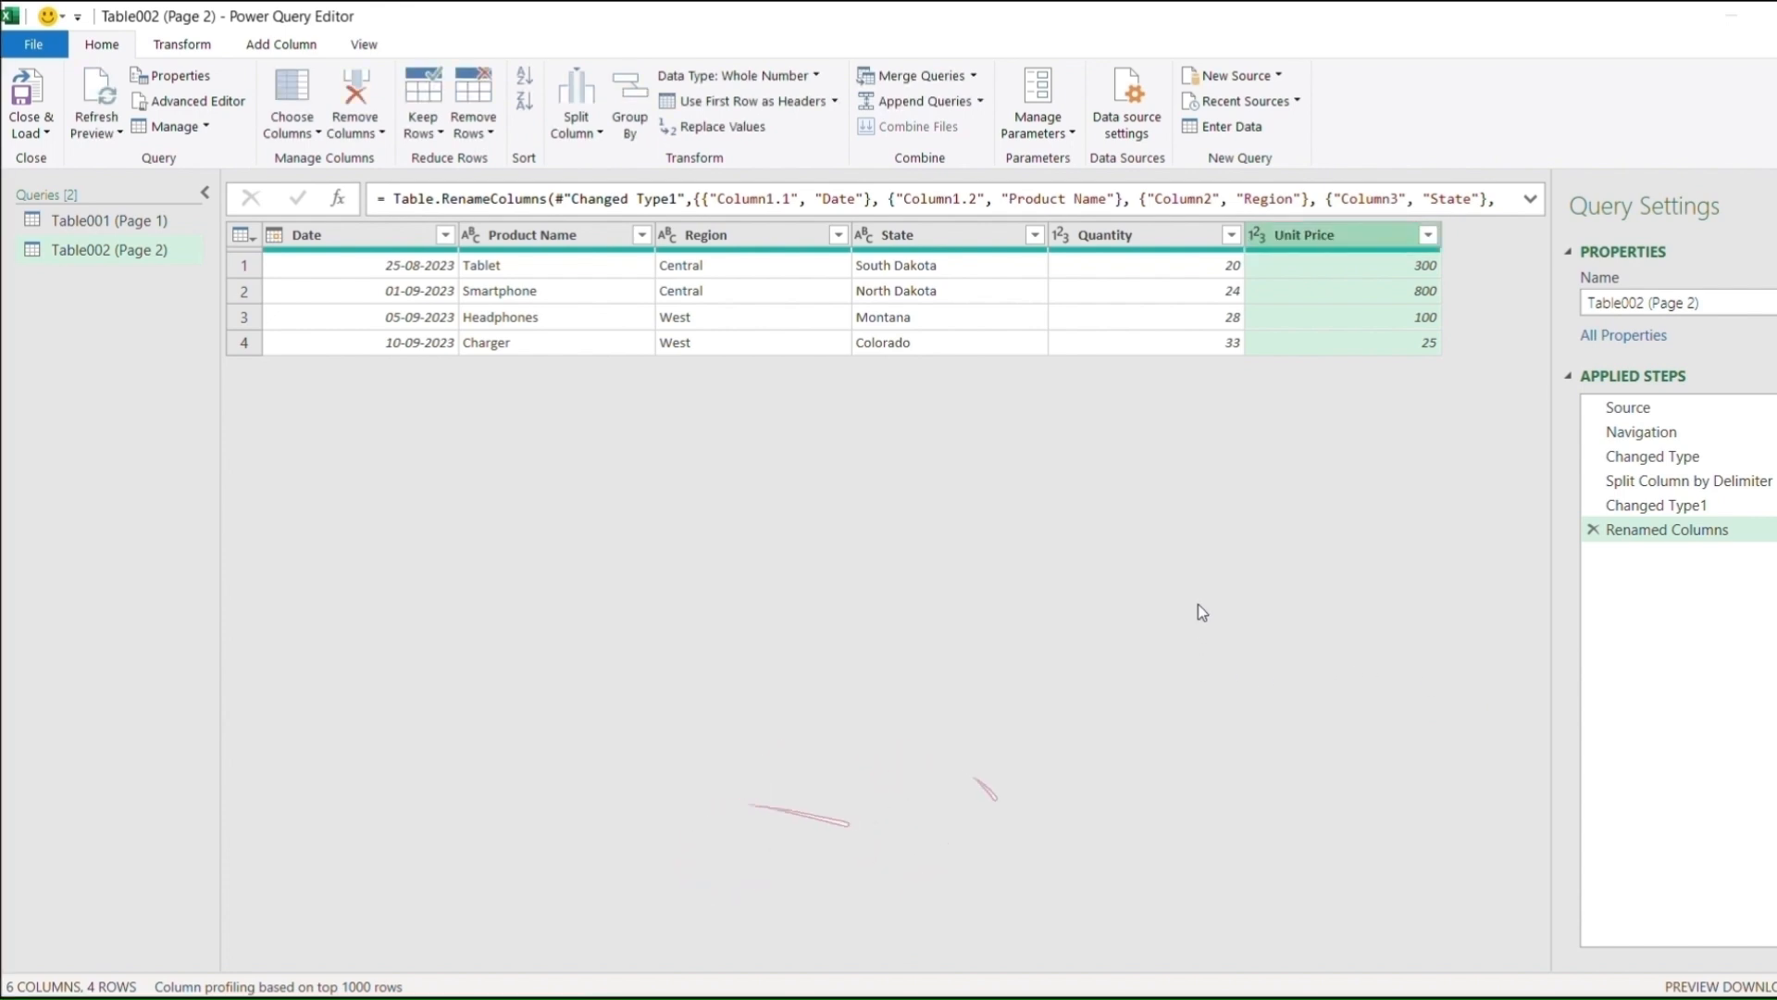
- Close and load the cleaned Table002 query, returning to the workbook
left_click(29, 136)
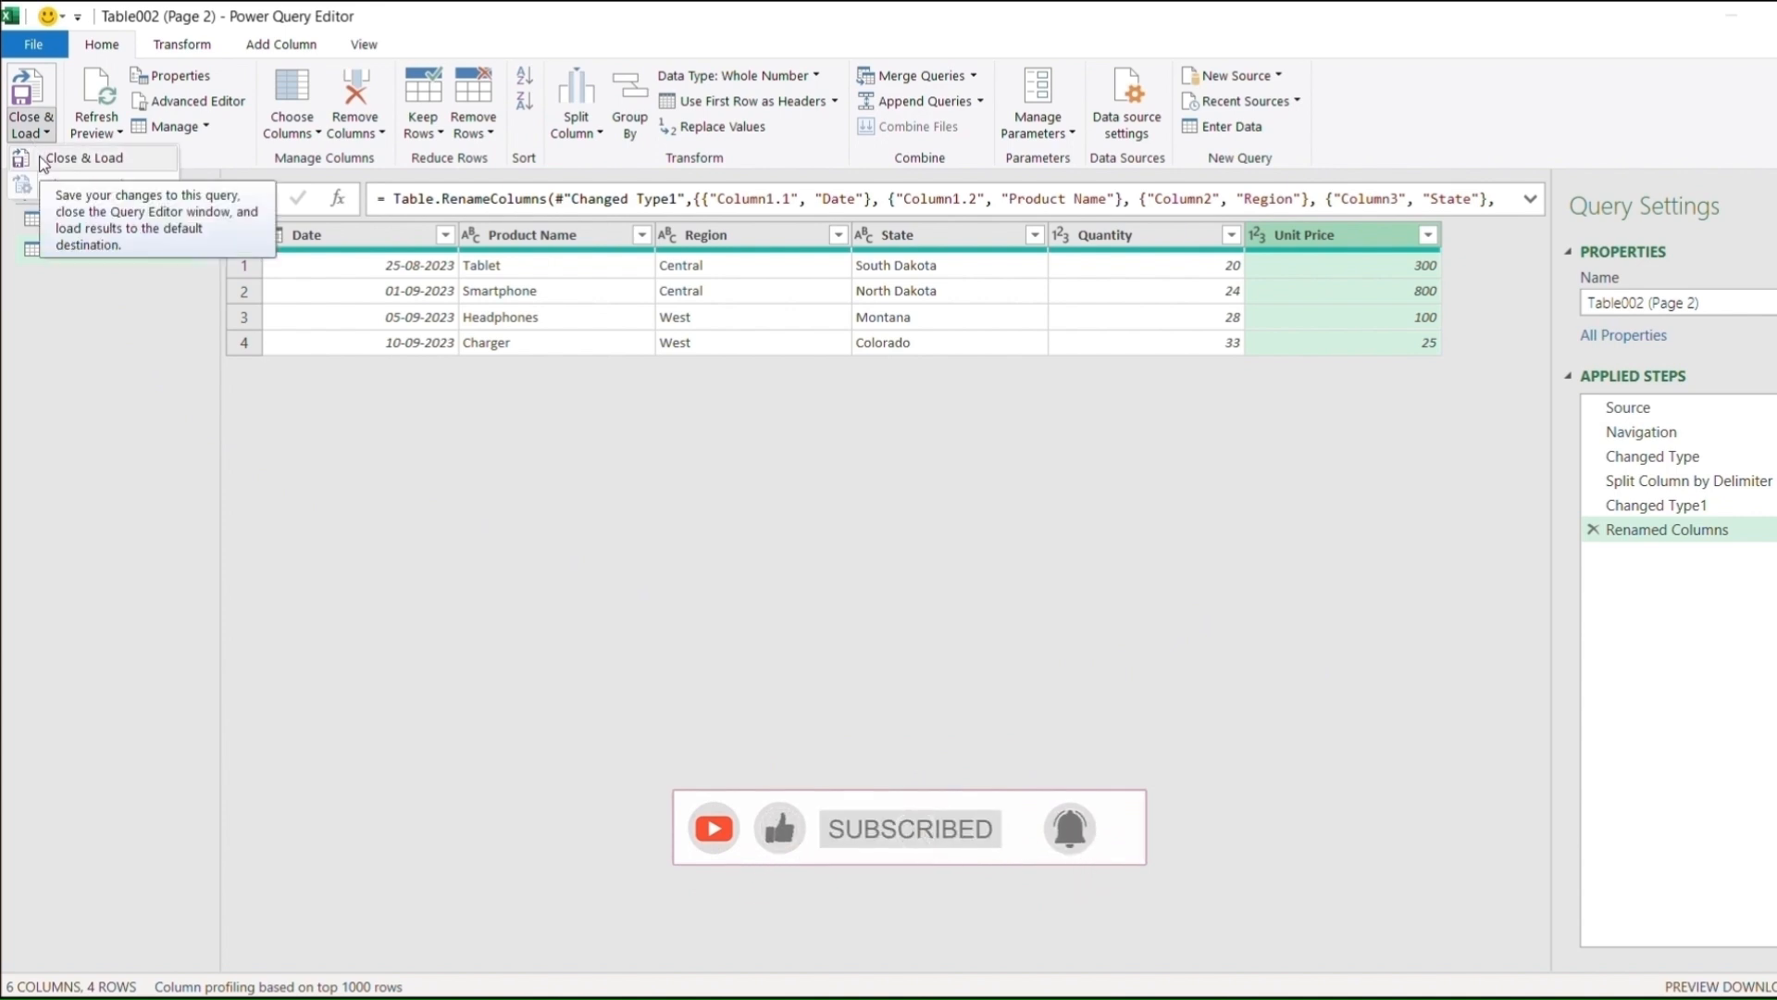
left_click(43, 163)
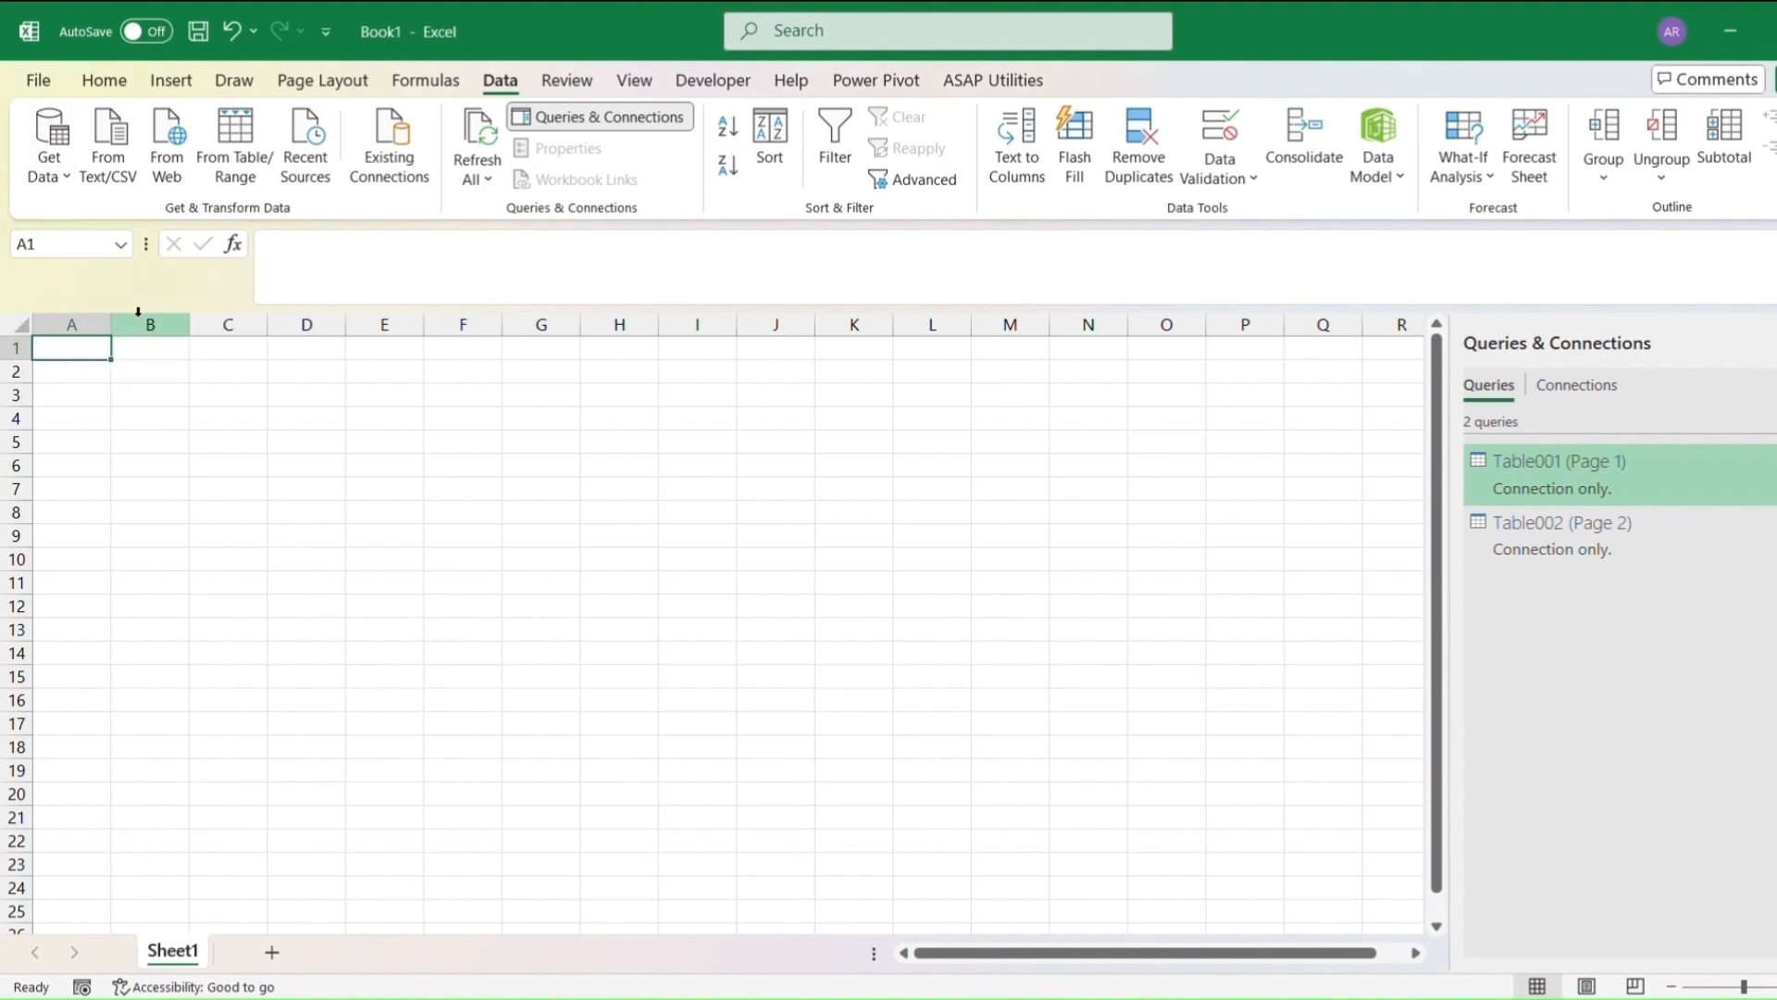
- Append Table002 (Page 2) to Table001 (Page 1) as a two-table combined query and load the result into the workbook
left_click(66, 180)
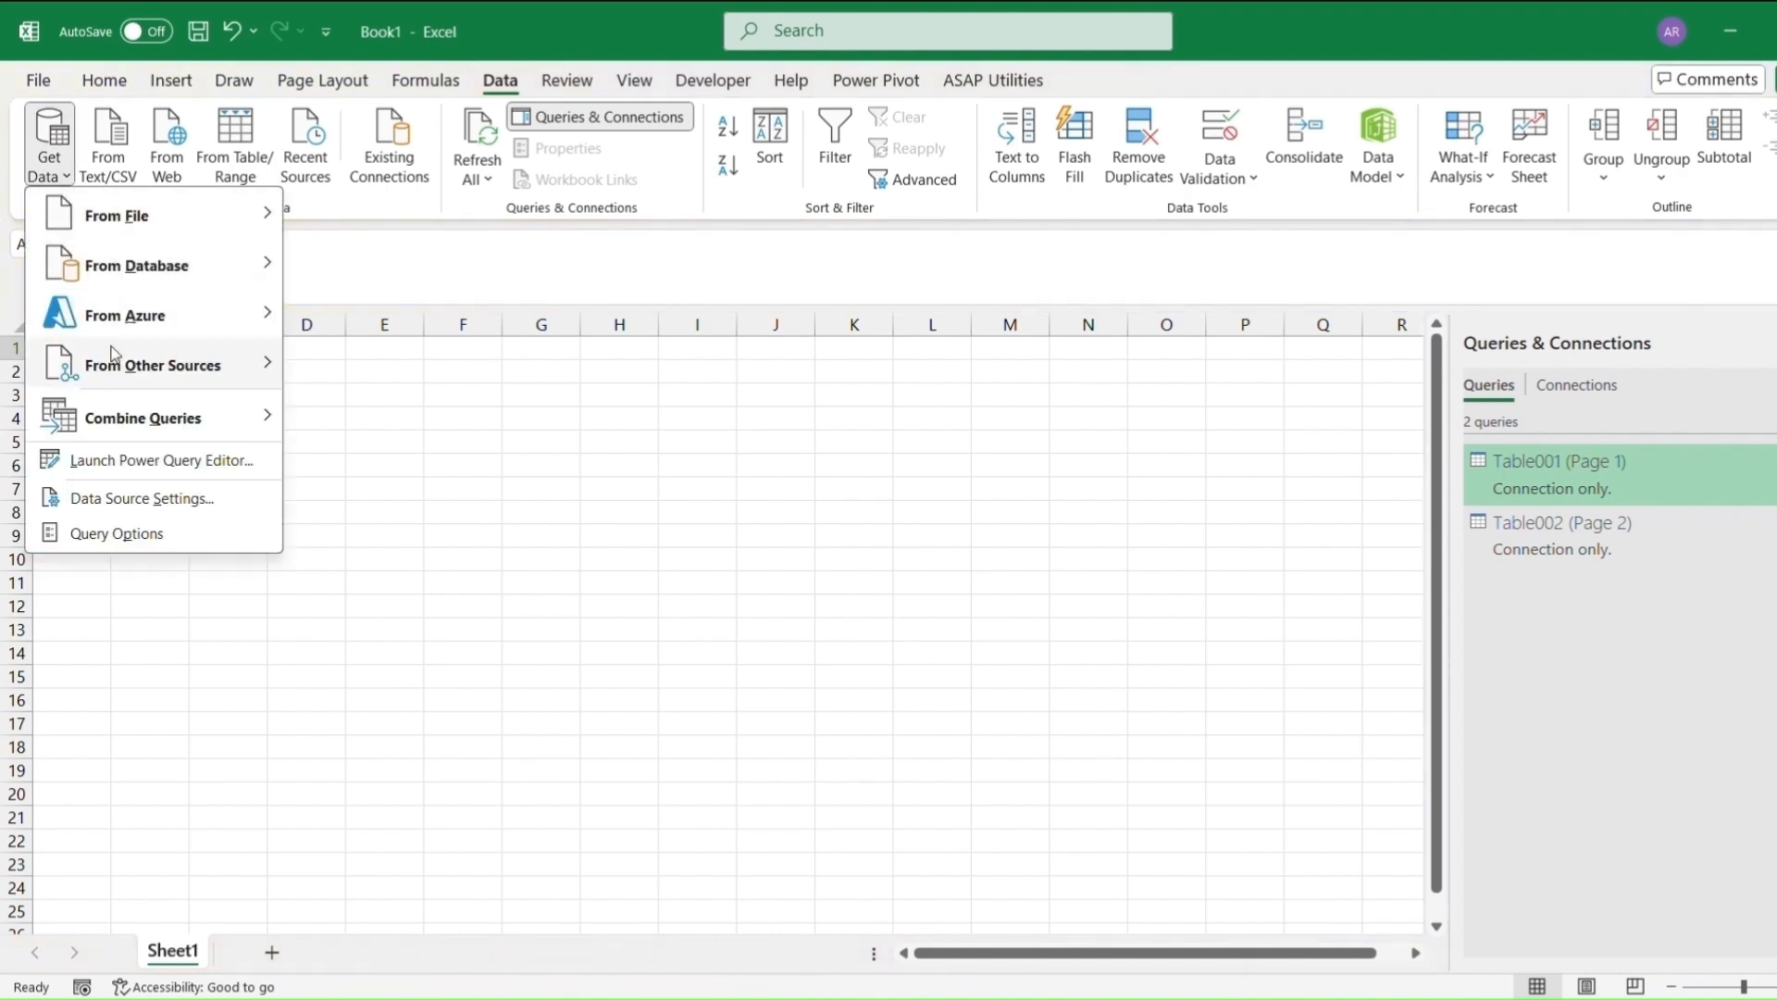
mouse_move(216, 434)
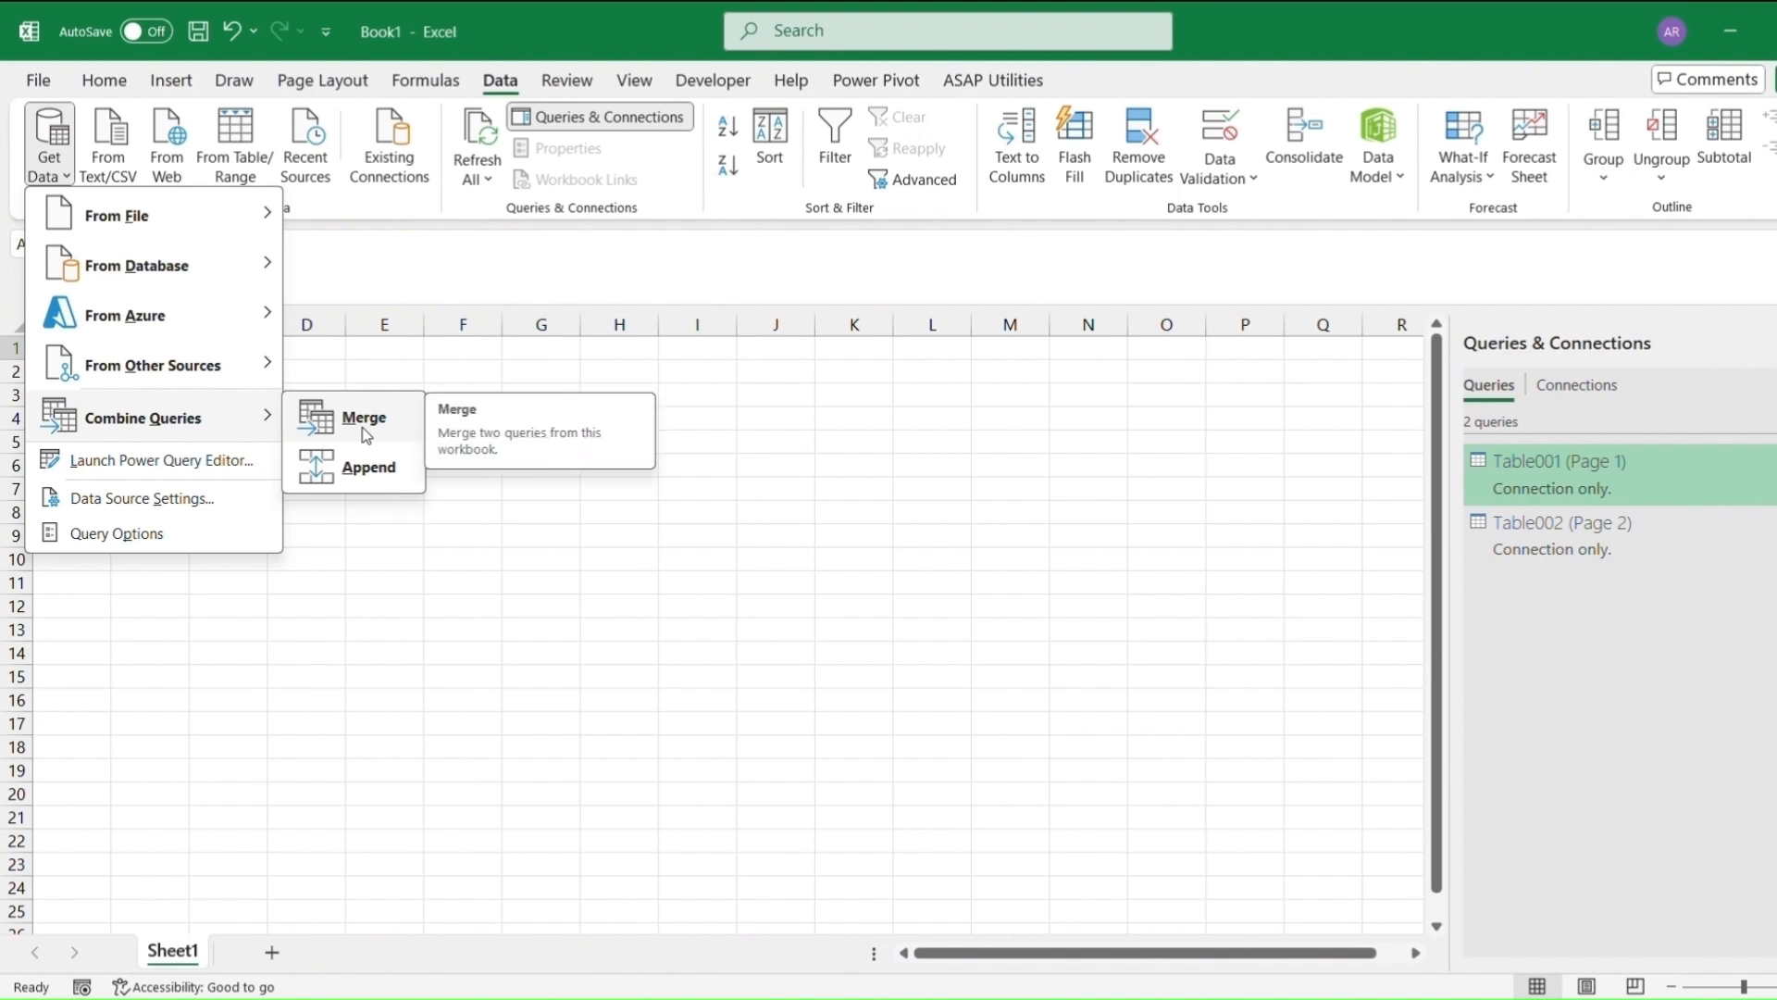
left_click(365, 482)
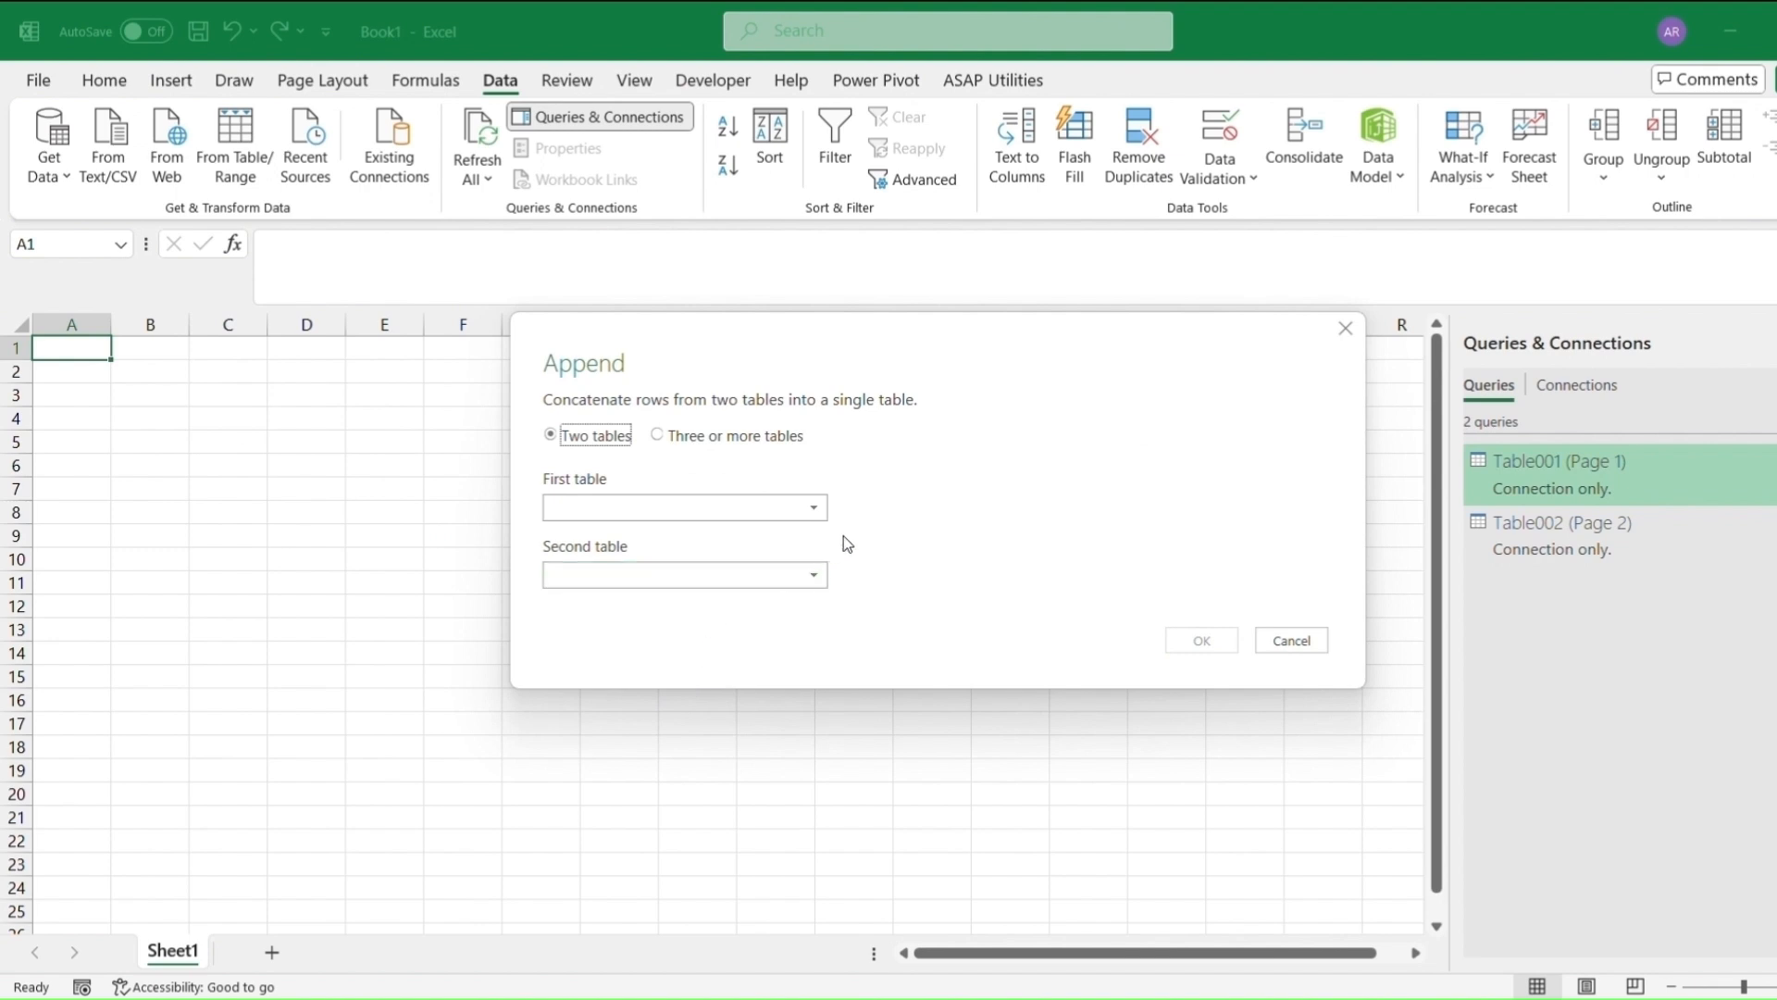
left_click(813, 509)
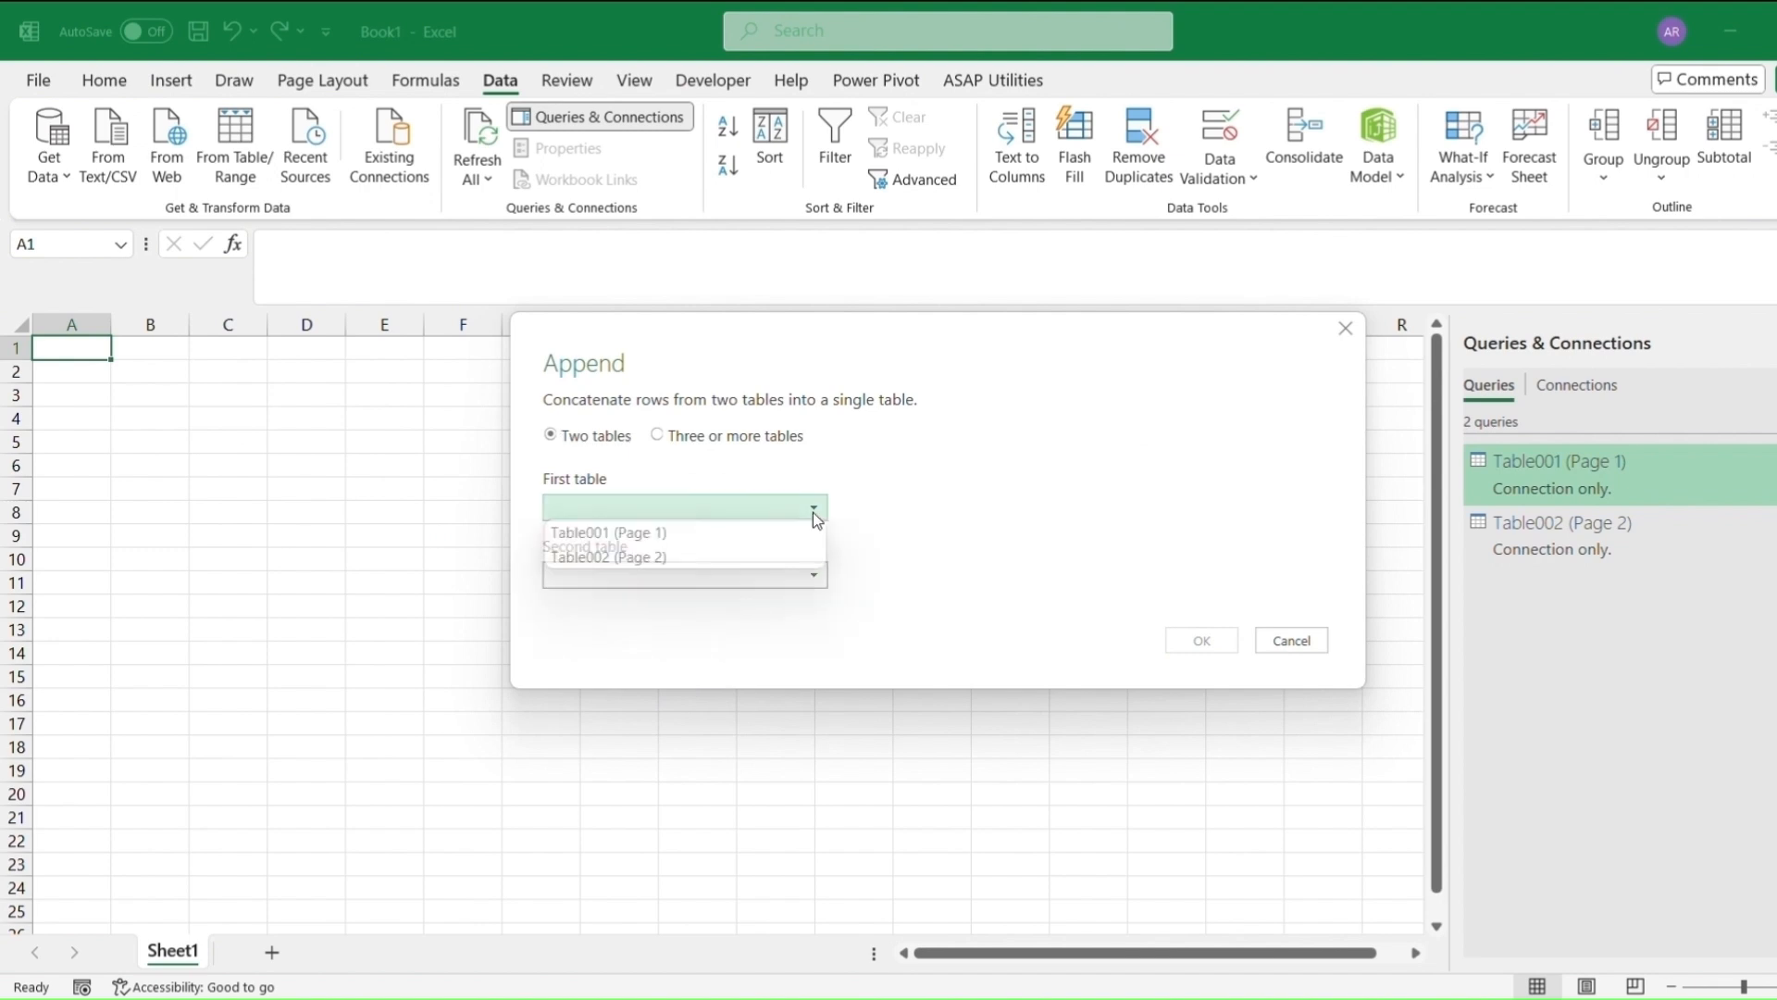
left_click(750, 534)
left_click(814, 581)
left_click(740, 622)
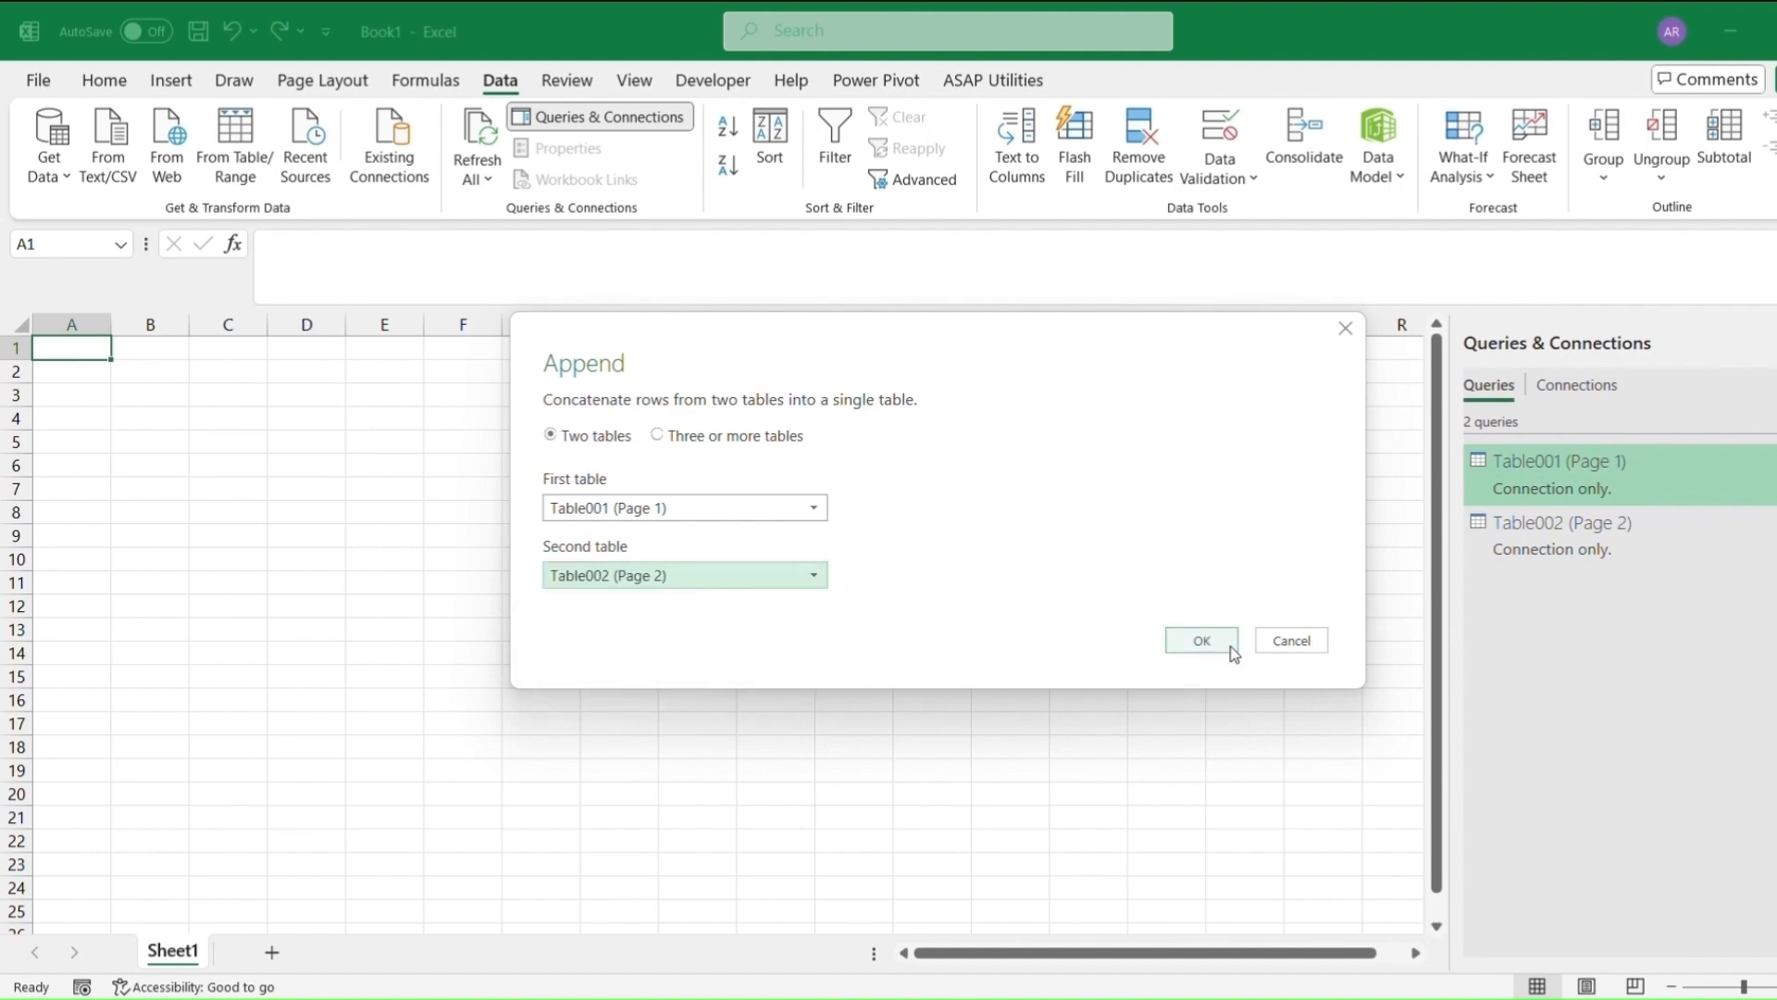
left_click(1204, 646)
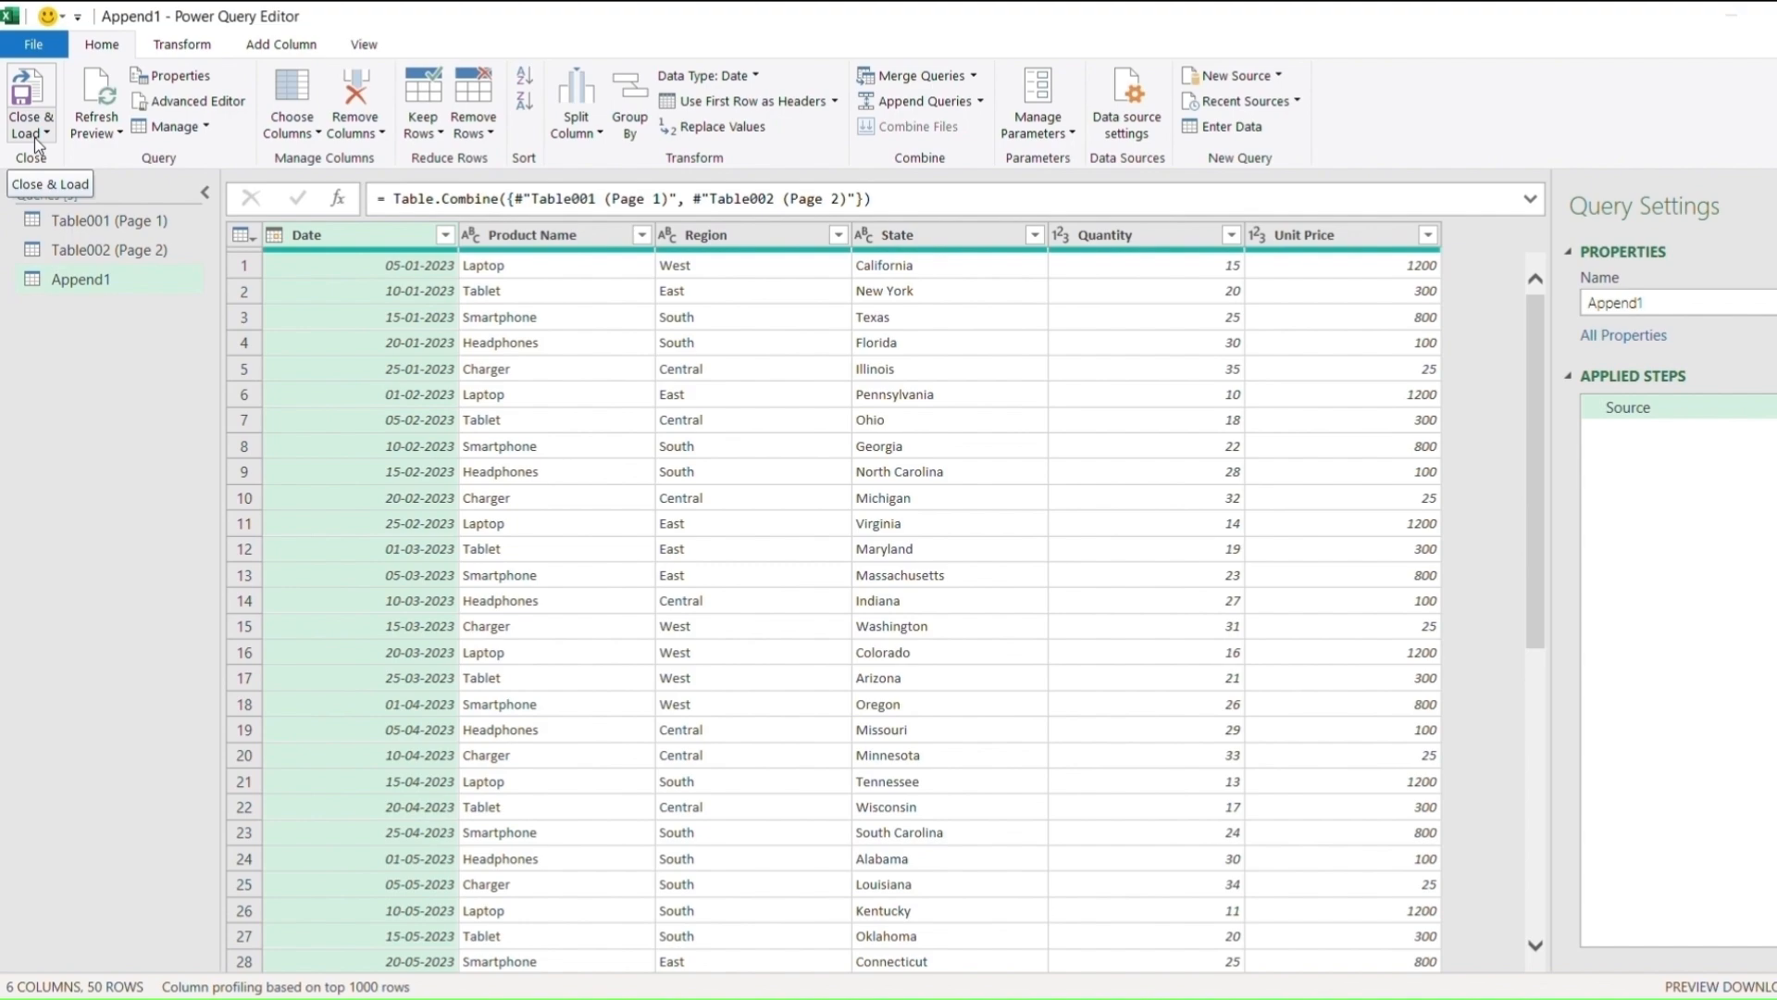
left_click(36, 137)
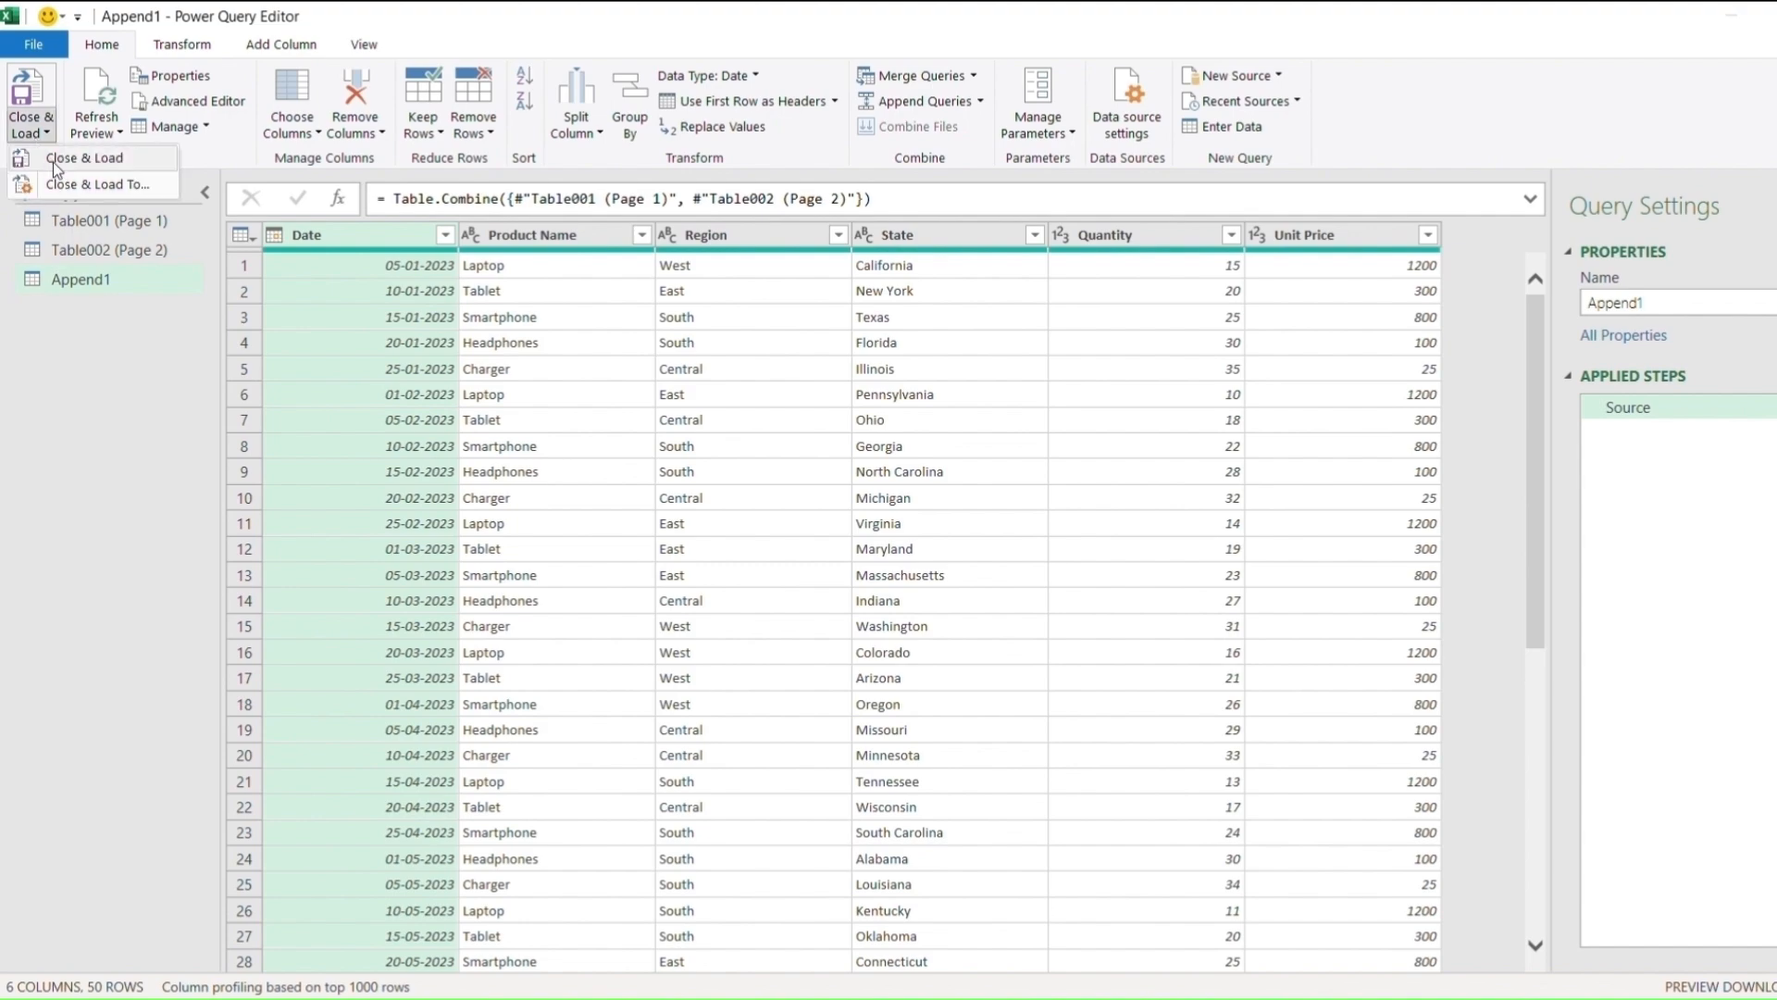
left_click(54, 159)
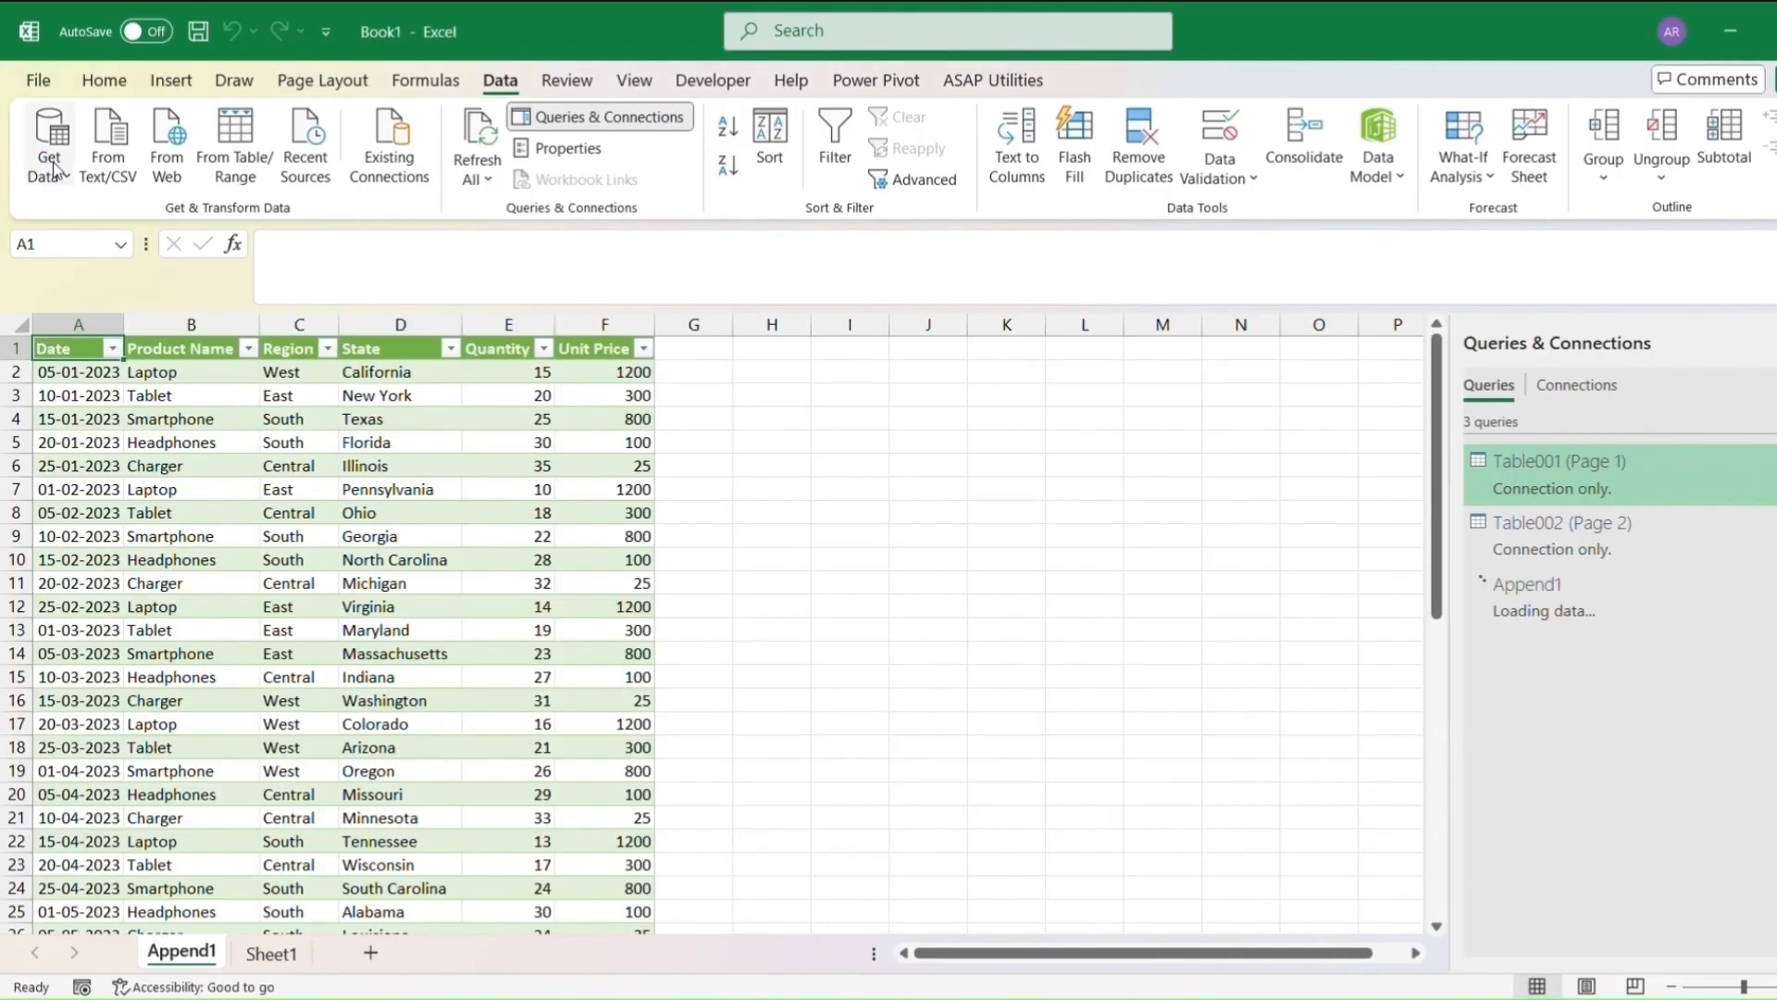